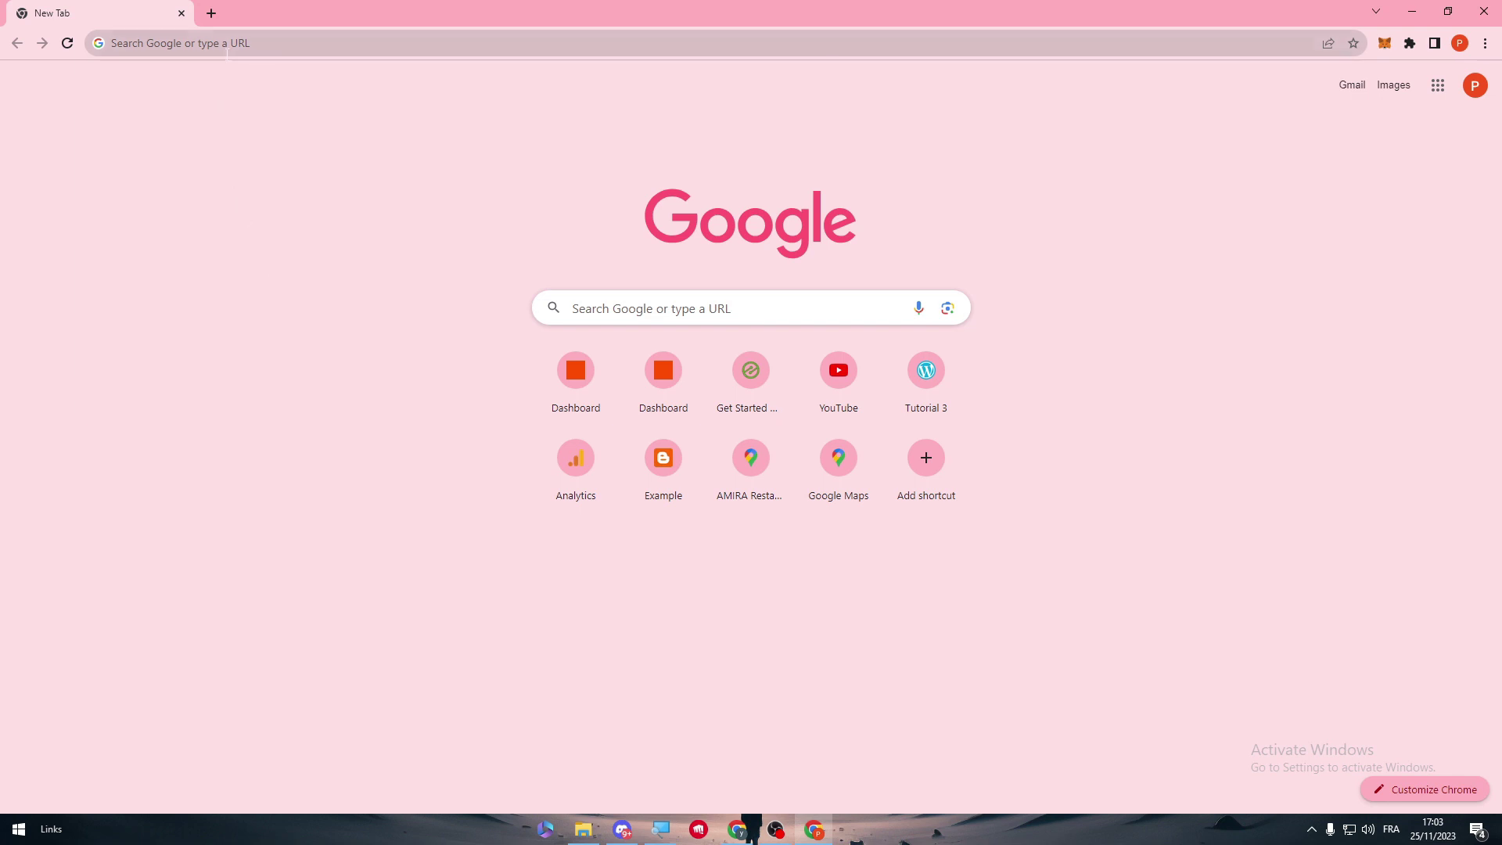
Step: Search the web for 'metamask' and open the official metamask.io site
{"action": "left_click", "coordinate": [352, 43]}
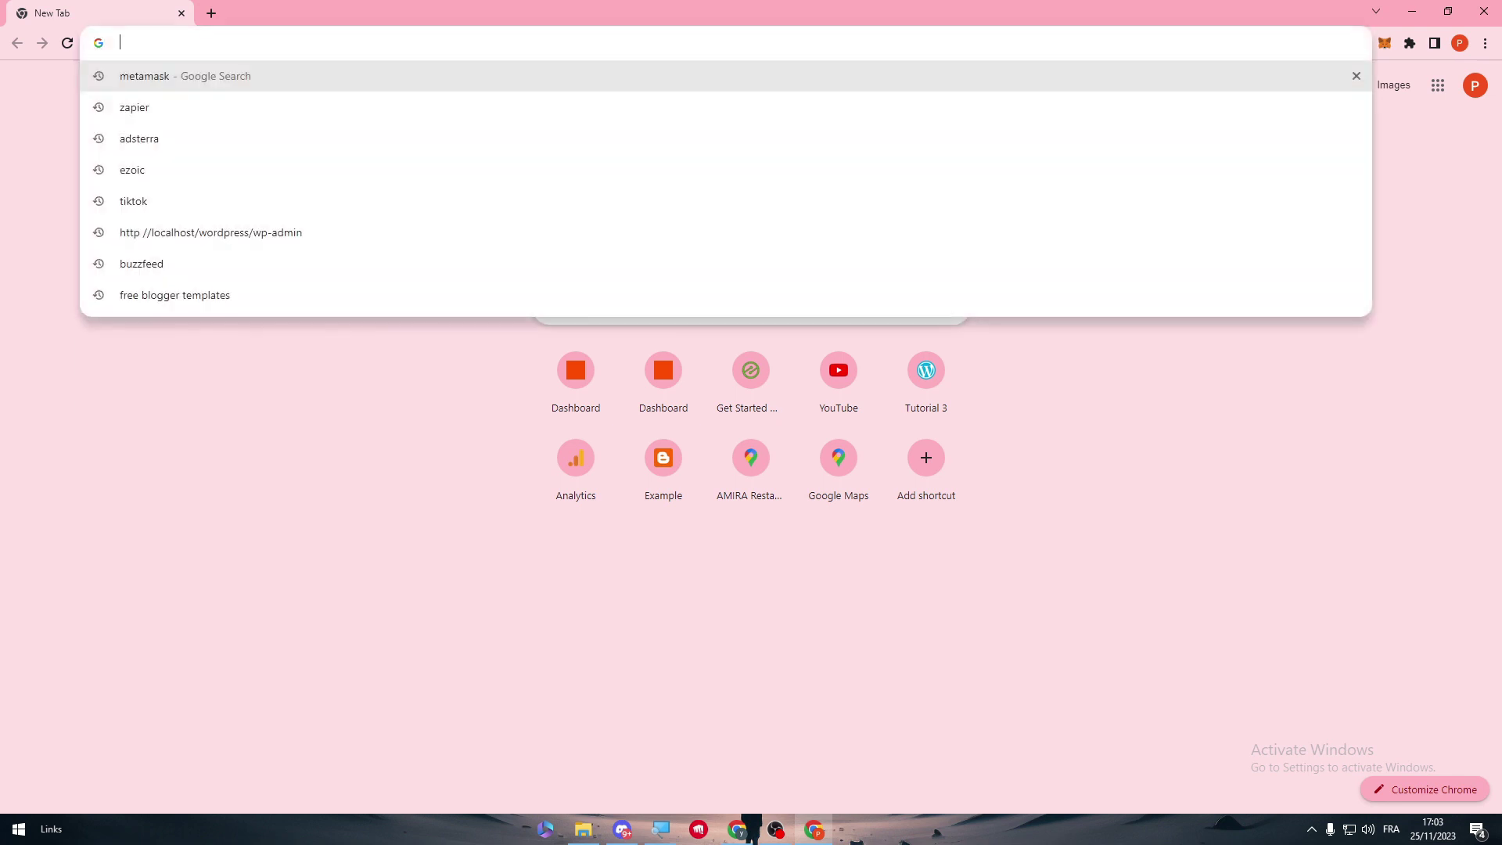
{"action": "type", "text": "meta"}
{"action": "key", "text": "Return"}
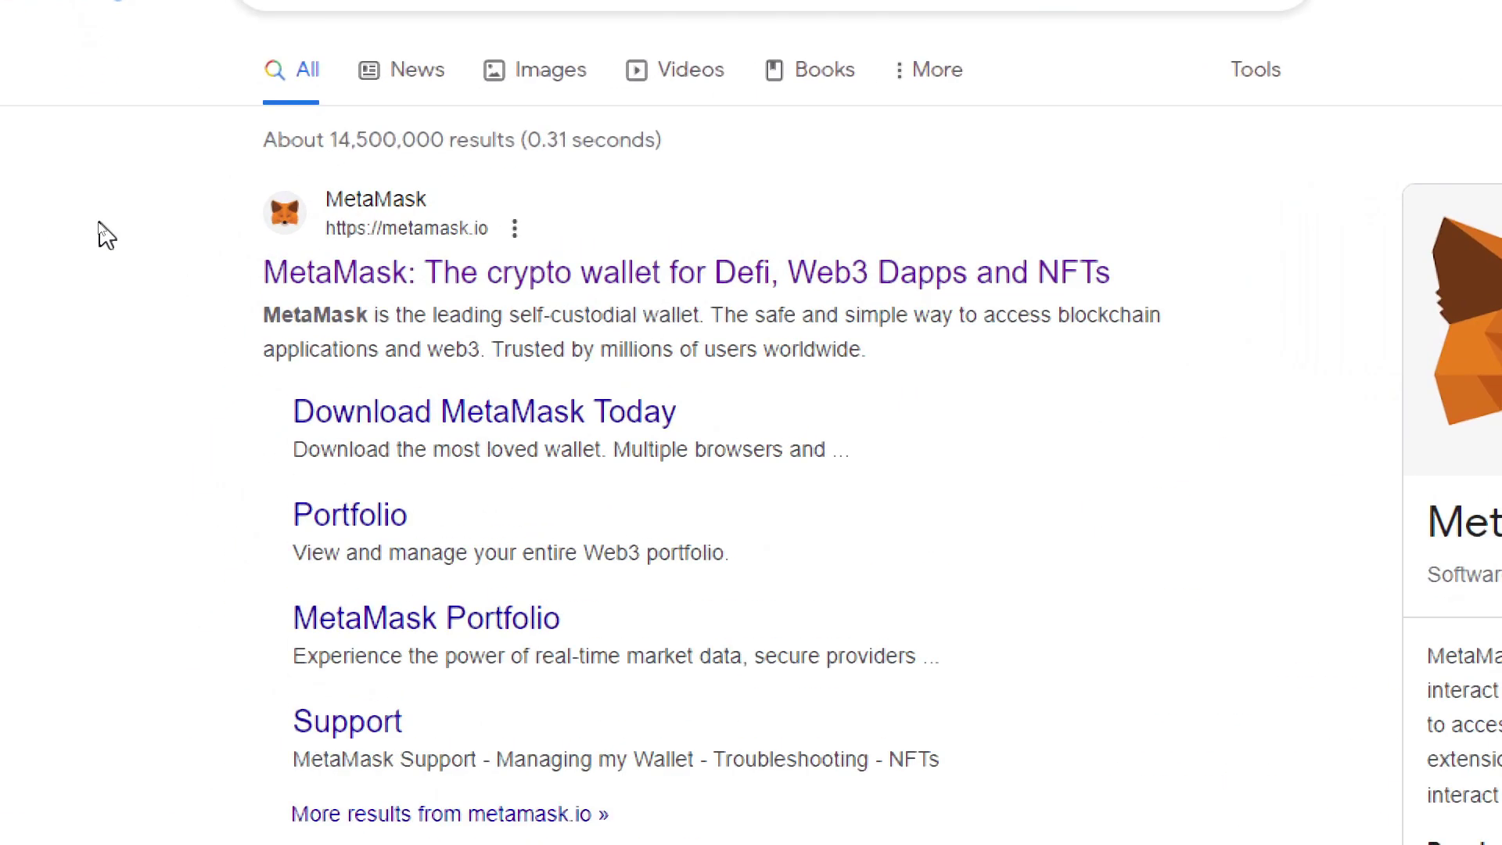
{"action": "left_click", "coordinate": [425, 272]}
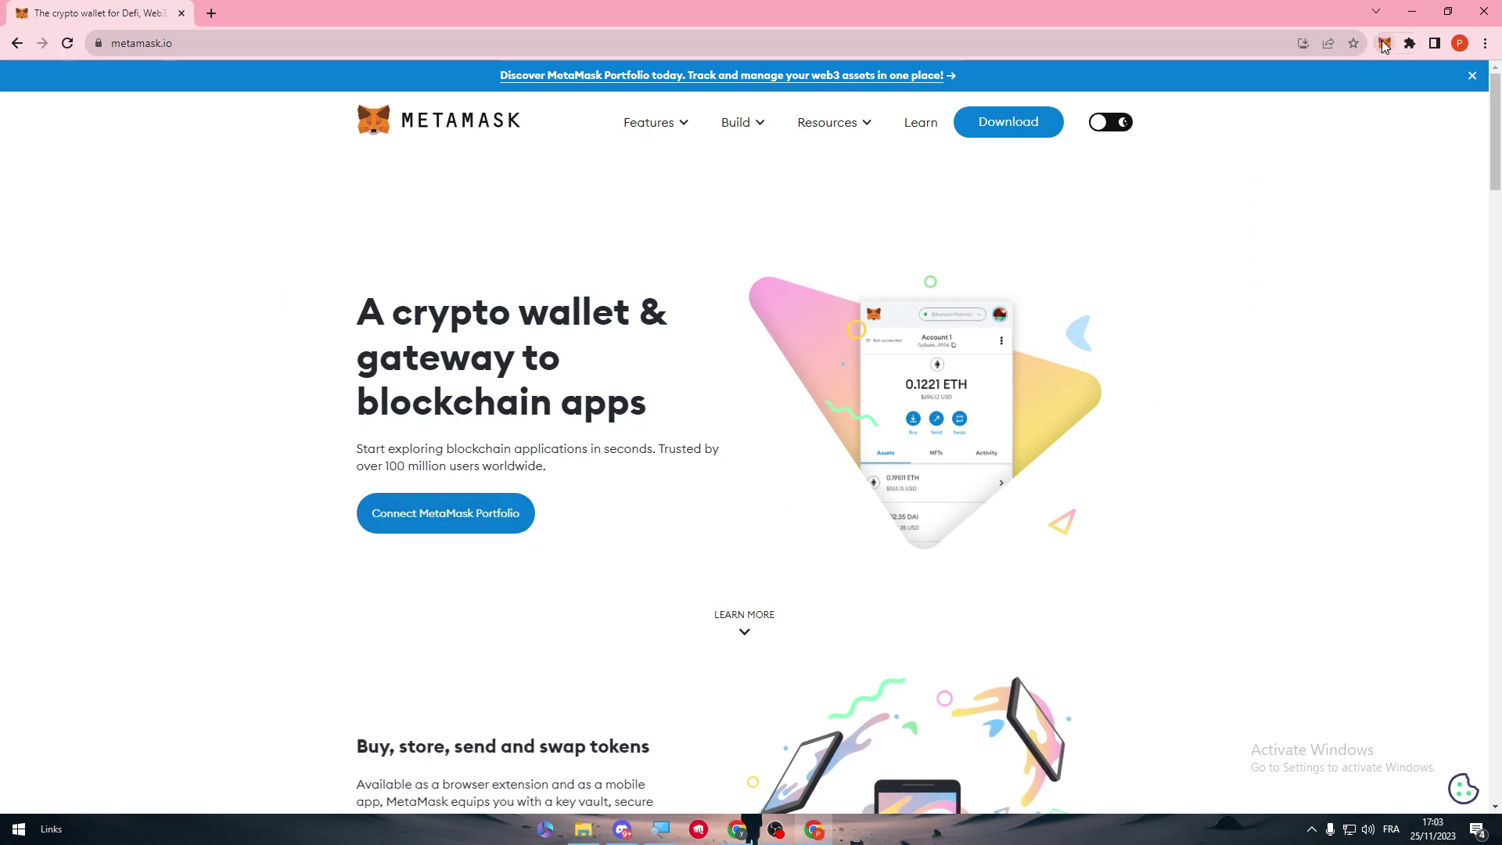
Step: Open the MetaMask wallet and dismiss the What's new notice and all tour tips
{"action": "left_click", "coordinate": [1385, 42]}
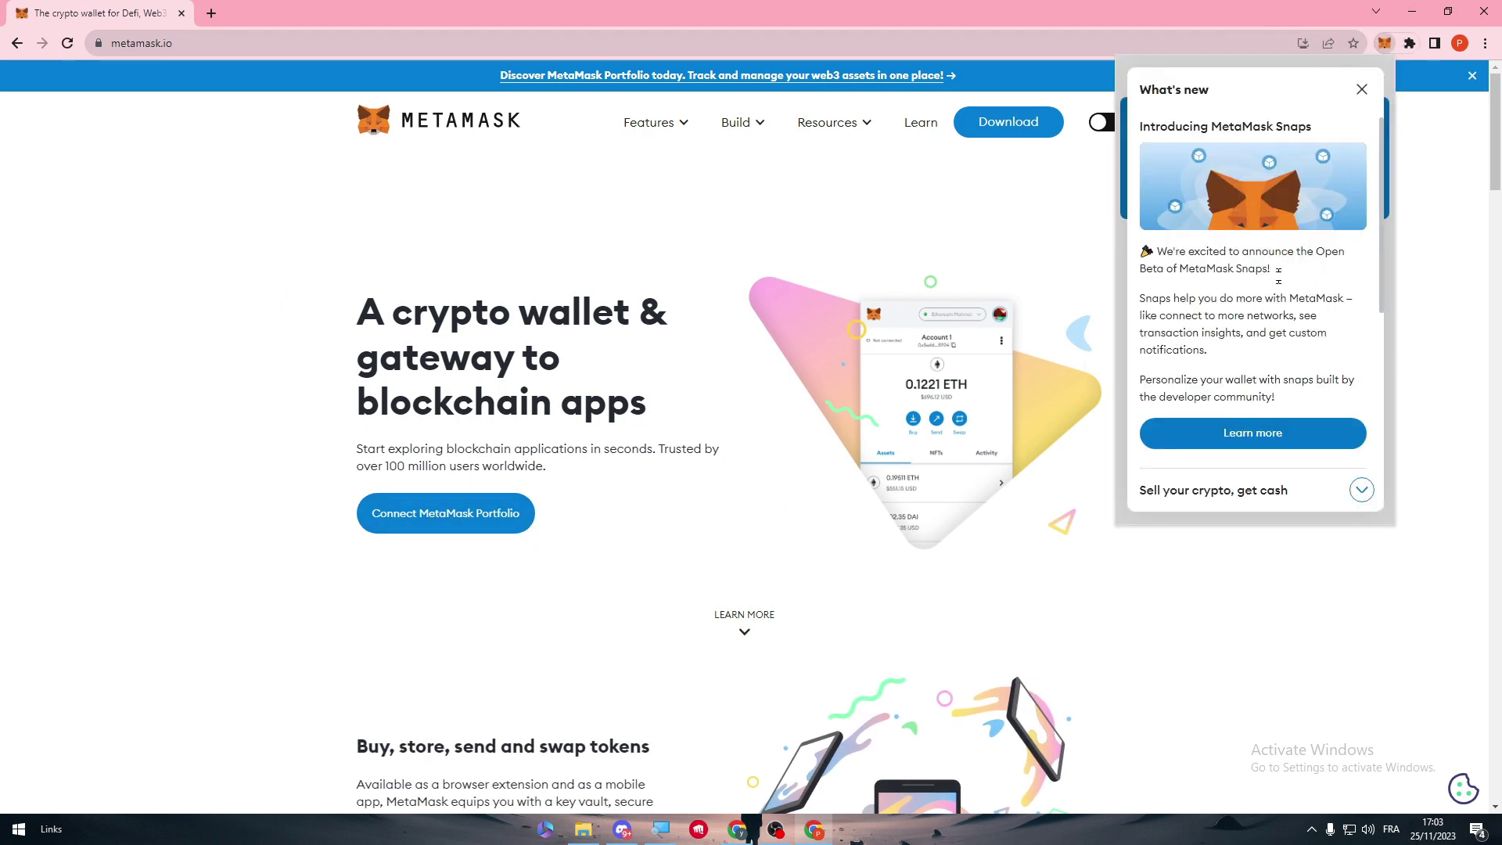
{"action": "left_click", "coordinate": [1361, 90]}
{"action": "left_click", "coordinate": [1340, 188]}
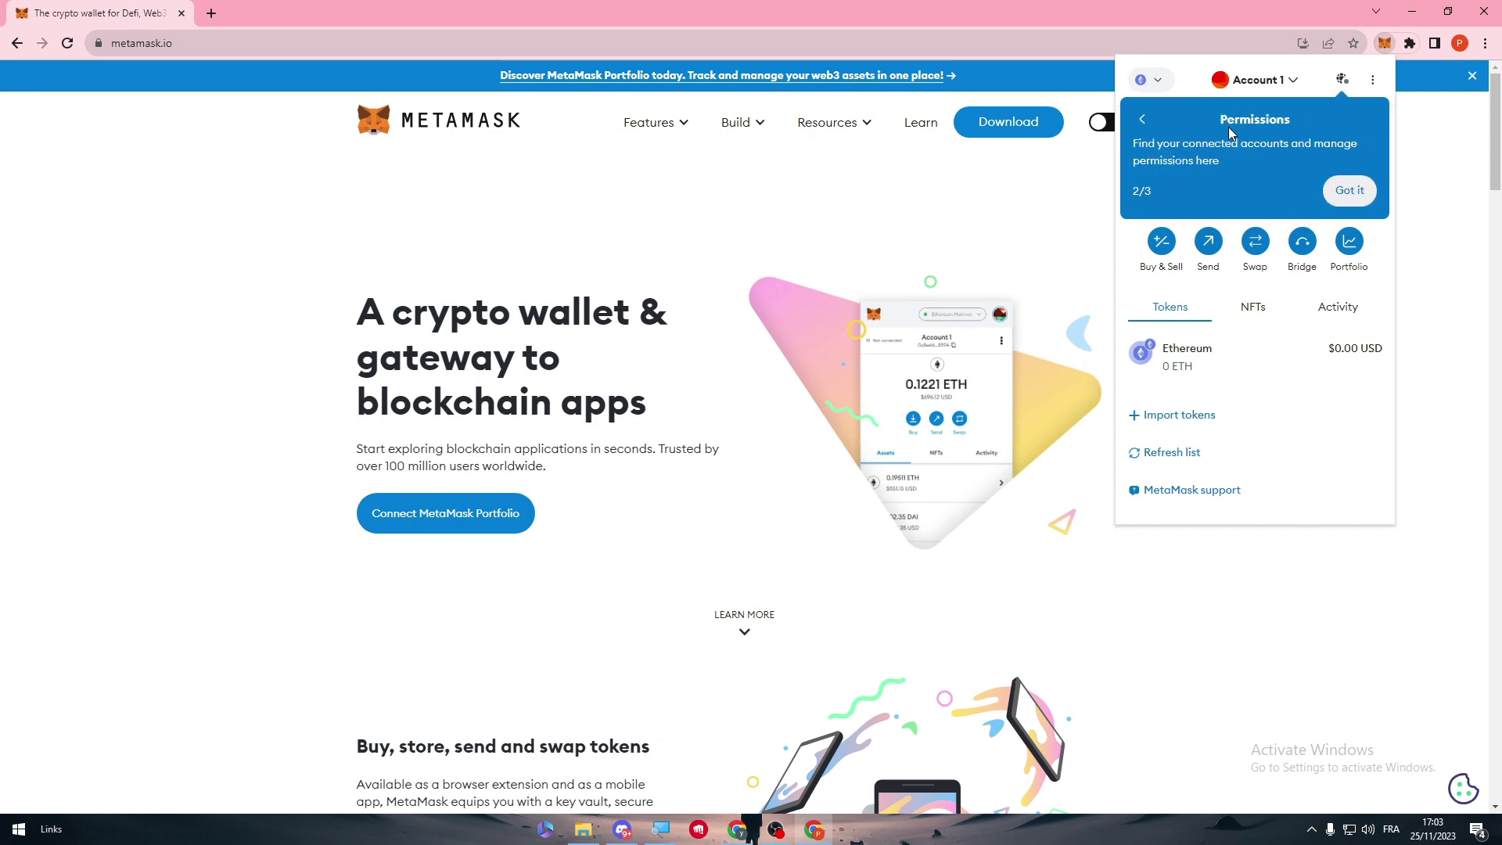
{"action": "left_click", "coordinate": [1337, 192]}
{"action": "left_click", "coordinate": [1353, 191]}
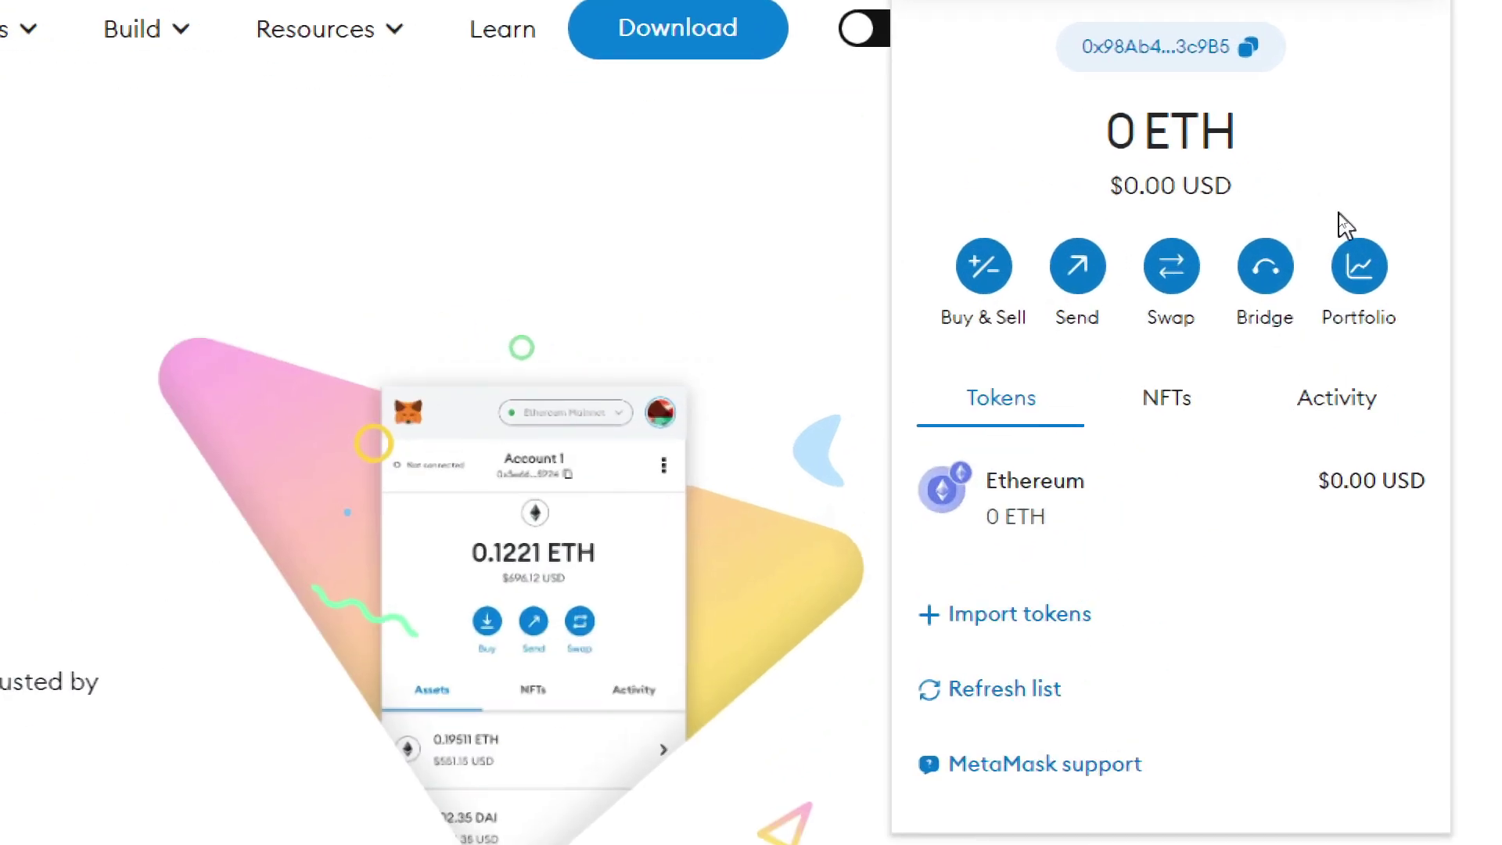
{"action": "left_click_drag", "start_coordinate": [998, 153], "coordinate": [1038, 152]}
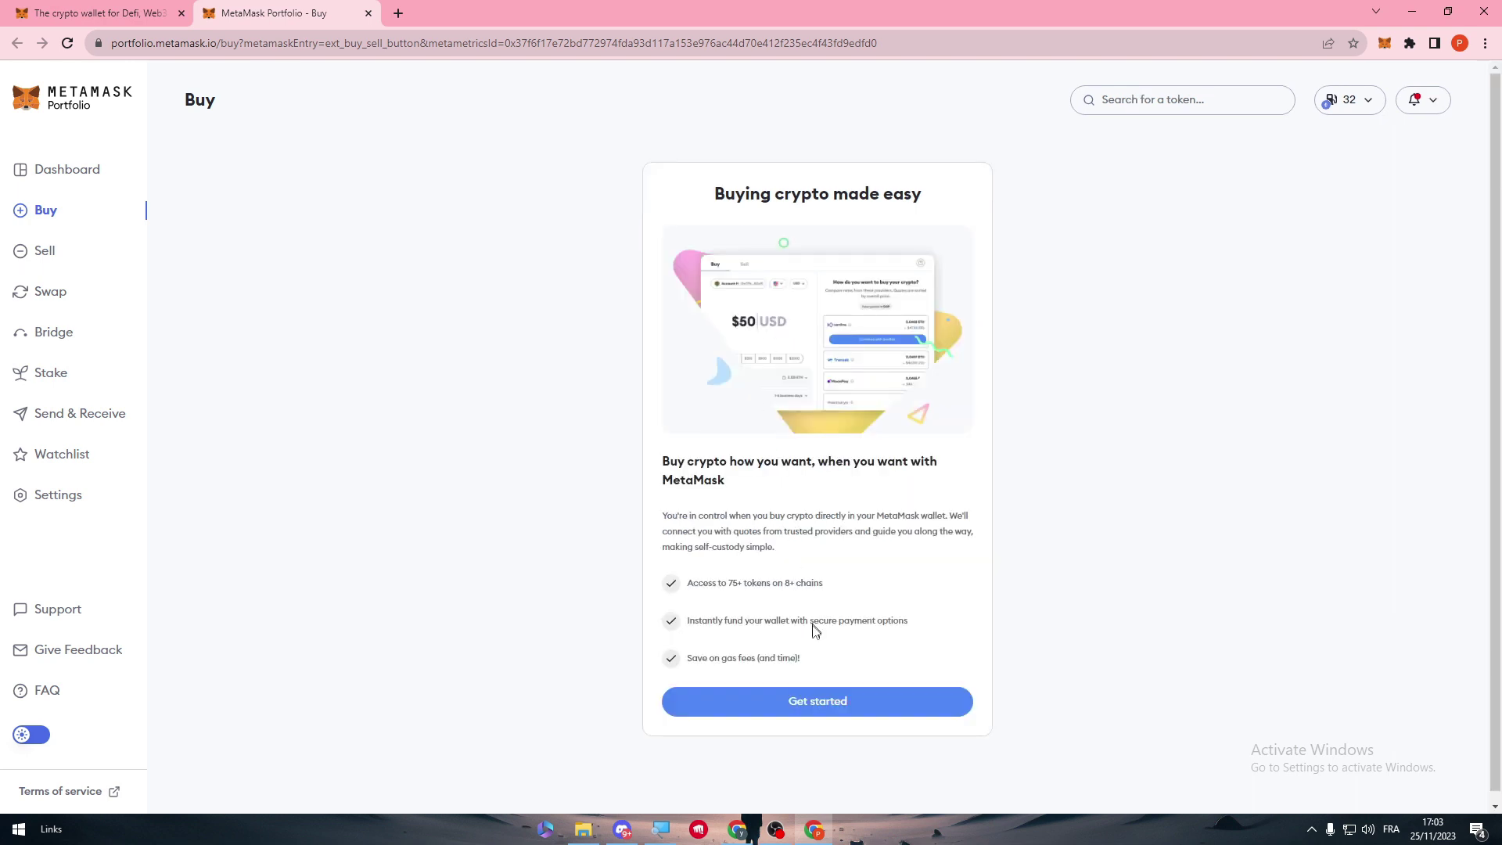
Step: Start buying with United States and a state as location, and PayPal as payment
{"action": "left_click", "coordinate": [833, 701]}
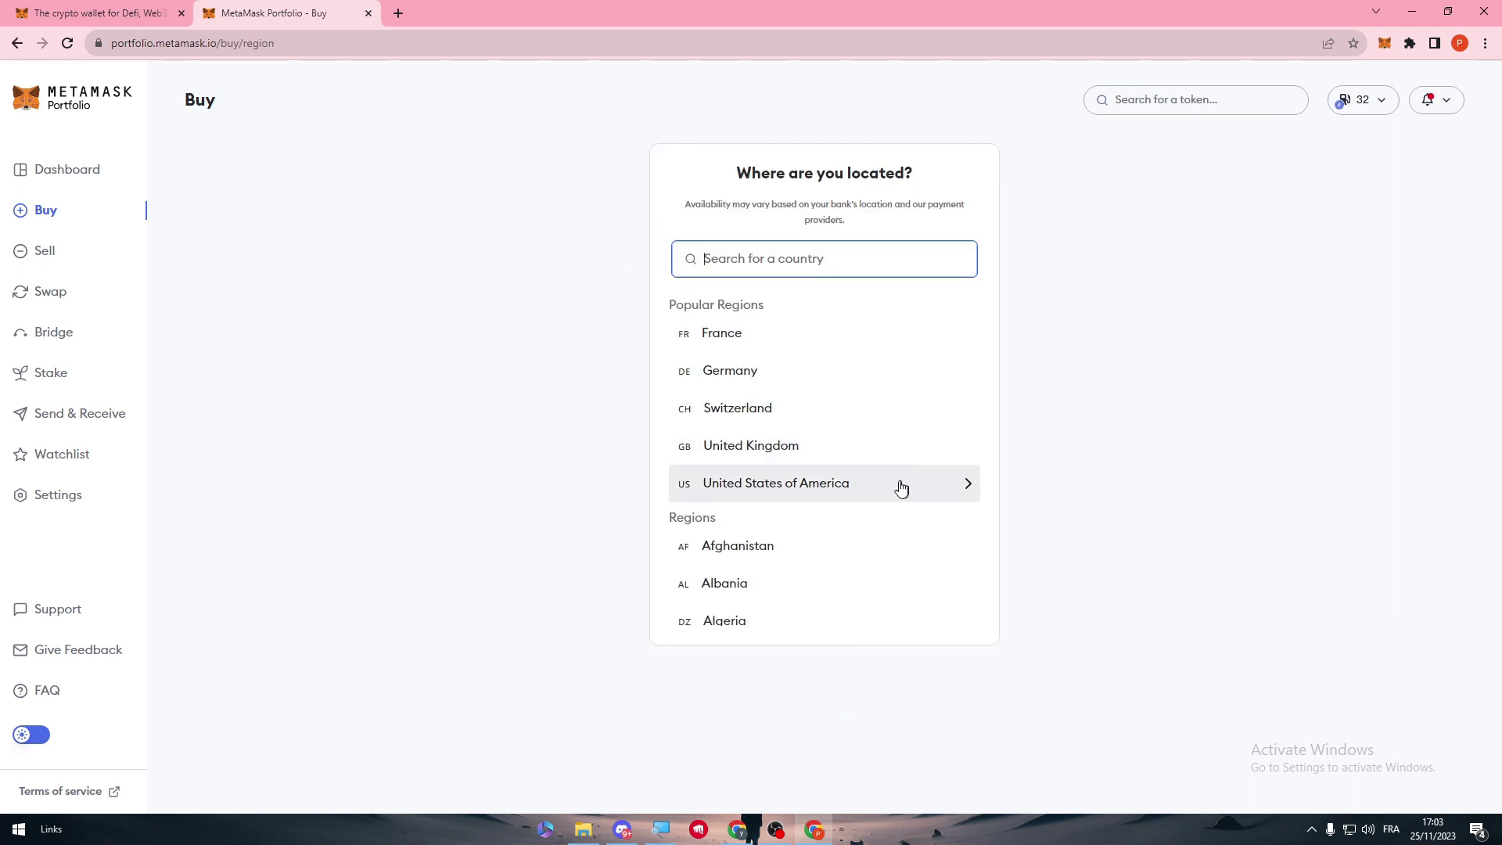
{"action": "left_click", "coordinate": [899, 483]}
{"action": "left_click", "coordinate": [774, 364]}
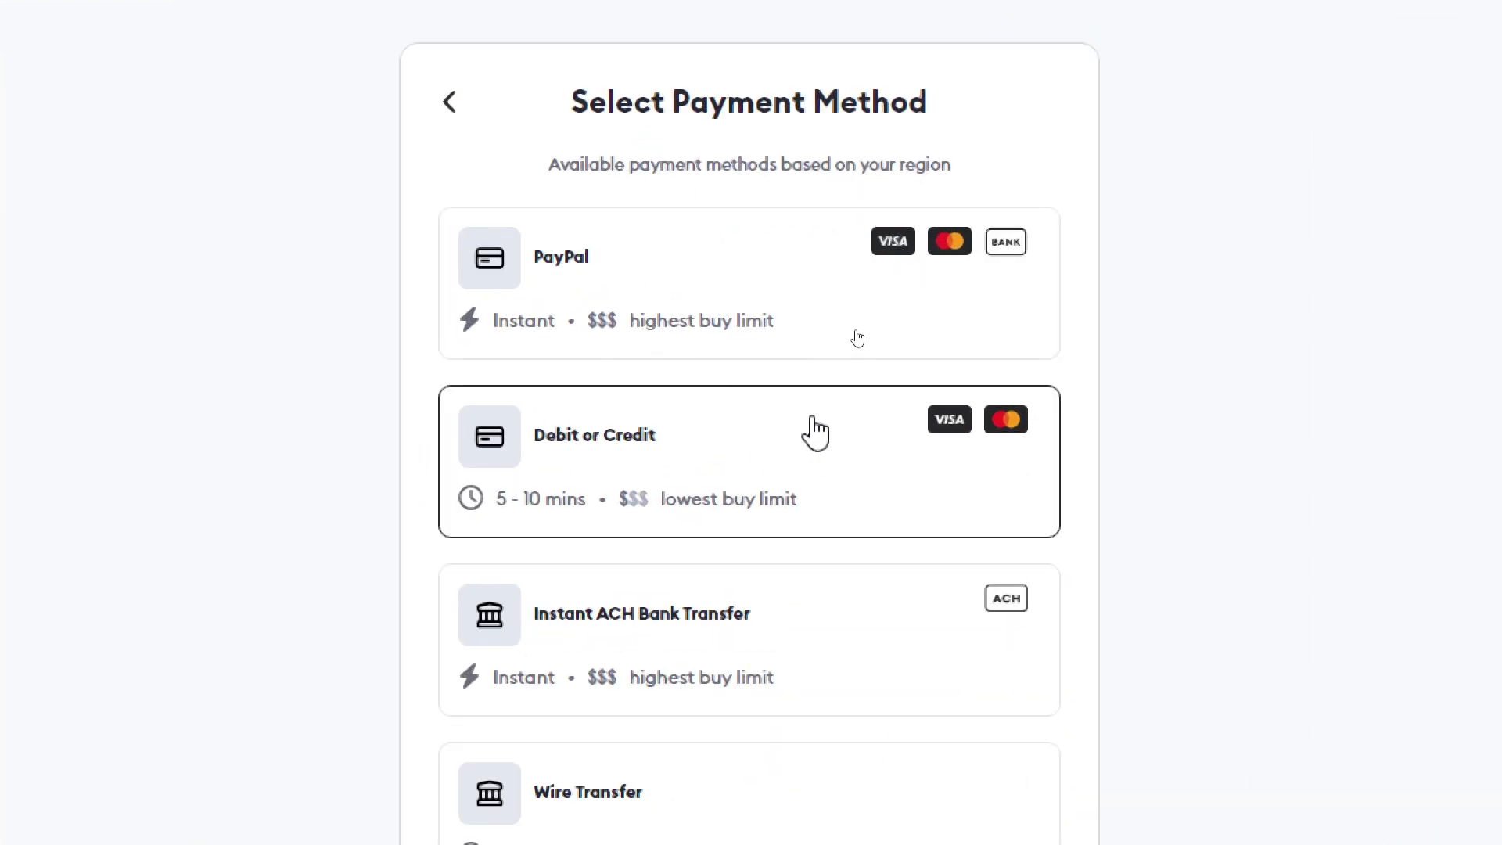
{"action": "scroll", "coordinate": [687, 35], "scroll_direction": "up", "scroll_amount": 1}
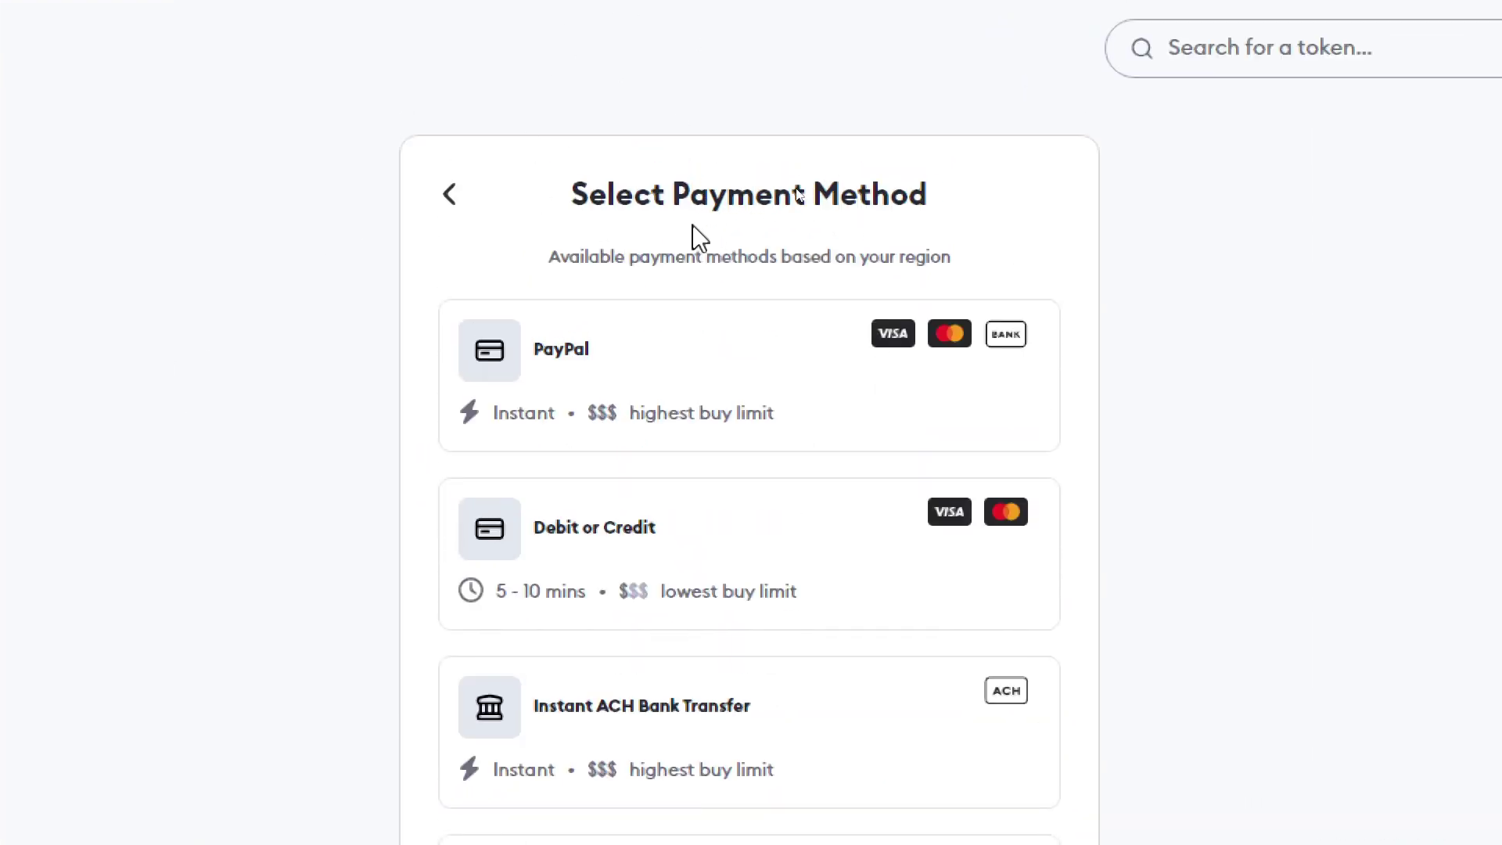
{"action": "scroll", "coordinate": [557, 455], "scroll_direction": "down", "scroll_amount": 2}
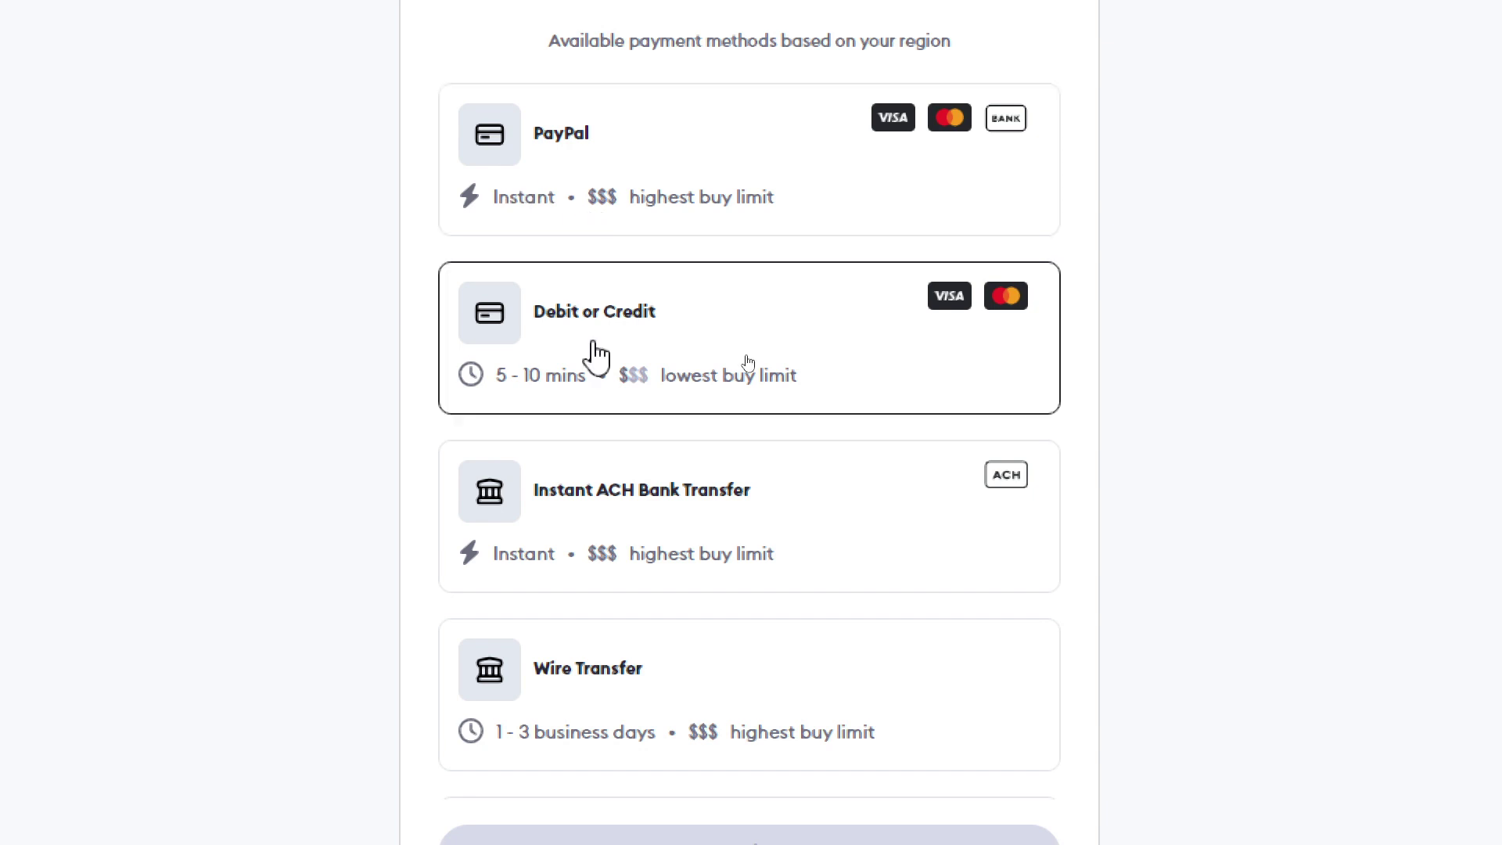
{"action": "scroll", "coordinate": [646, 446], "scroll_direction": "down", "scroll_amount": 1}
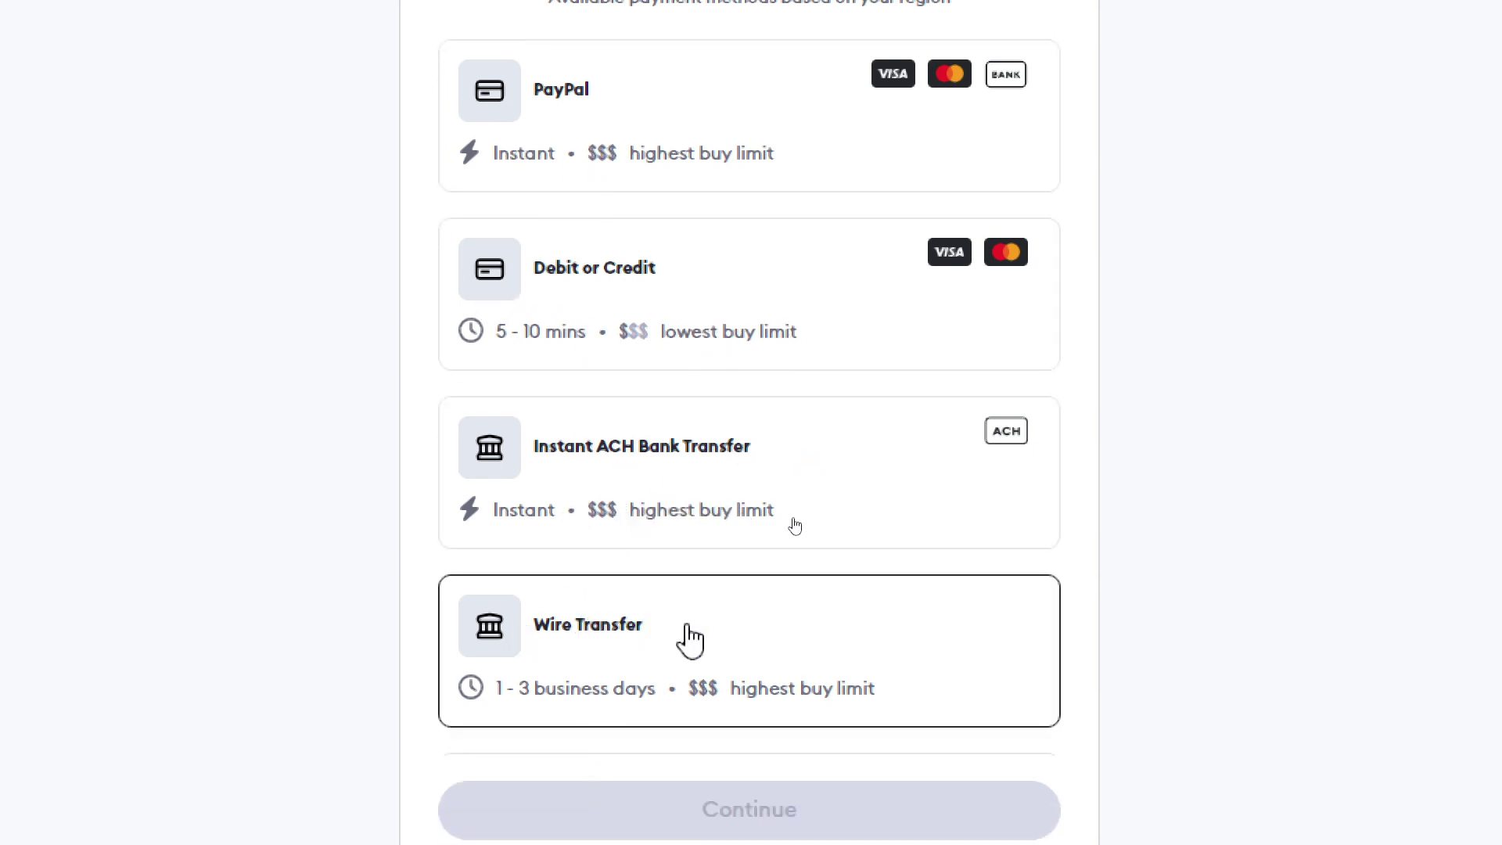
{"action": "scroll", "coordinate": [751, 223], "scroll_direction": "up", "scroll_amount": 5}
{"action": "left_click", "coordinate": [692, 541]}
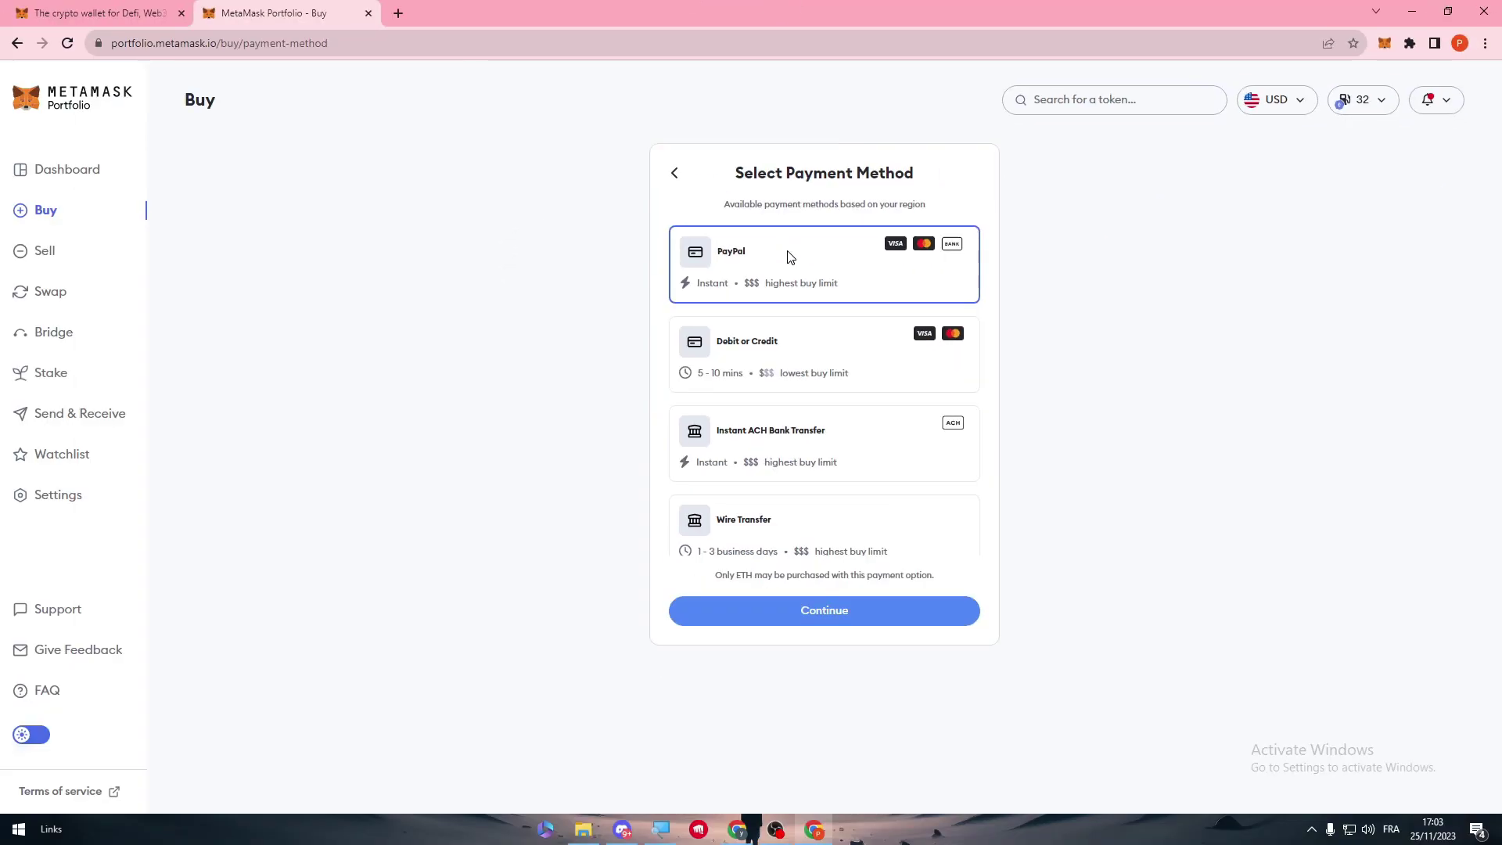
{"action": "left_click", "coordinate": [842, 611]}
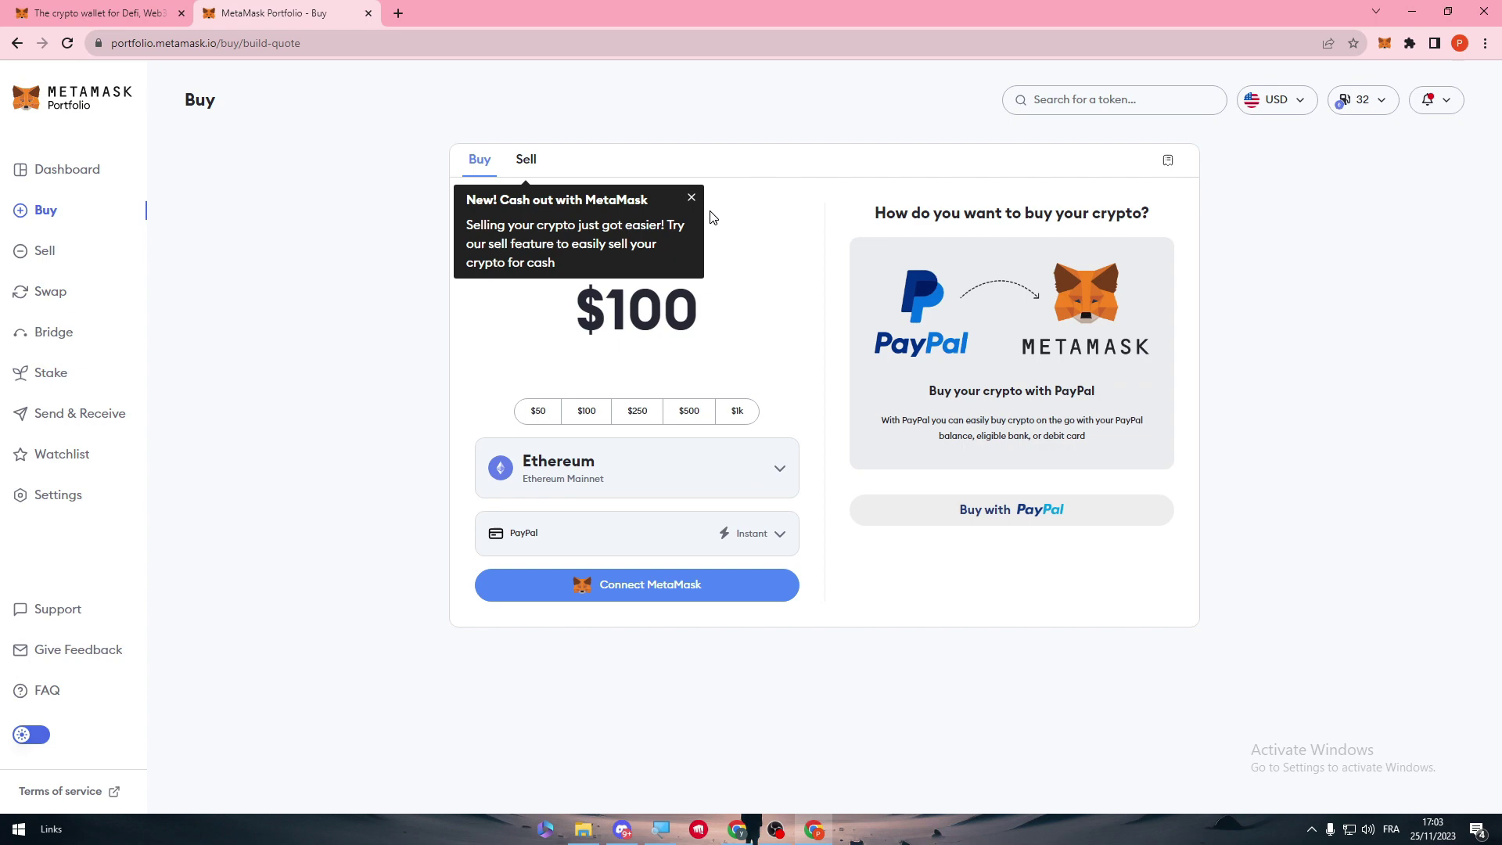
Step: Dismiss the cash out announcement and keep Ethereum as the token to buy
{"action": "left_click", "coordinate": [691, 197]}
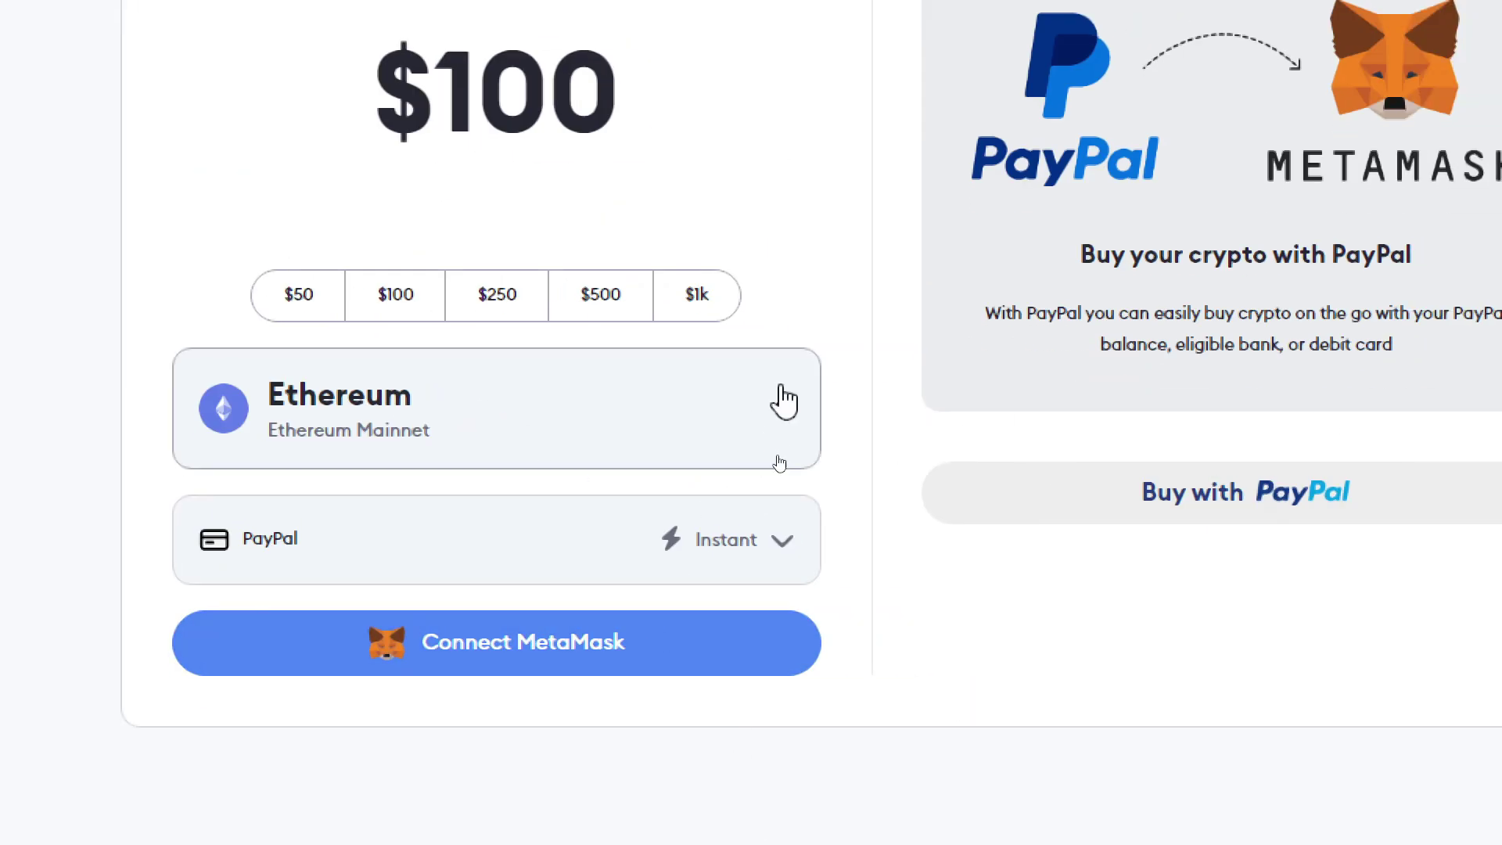
{"action": "left_click", "coordinate": [822, 411]}
{"action": "left_click", "coordinate": [534, 236]}
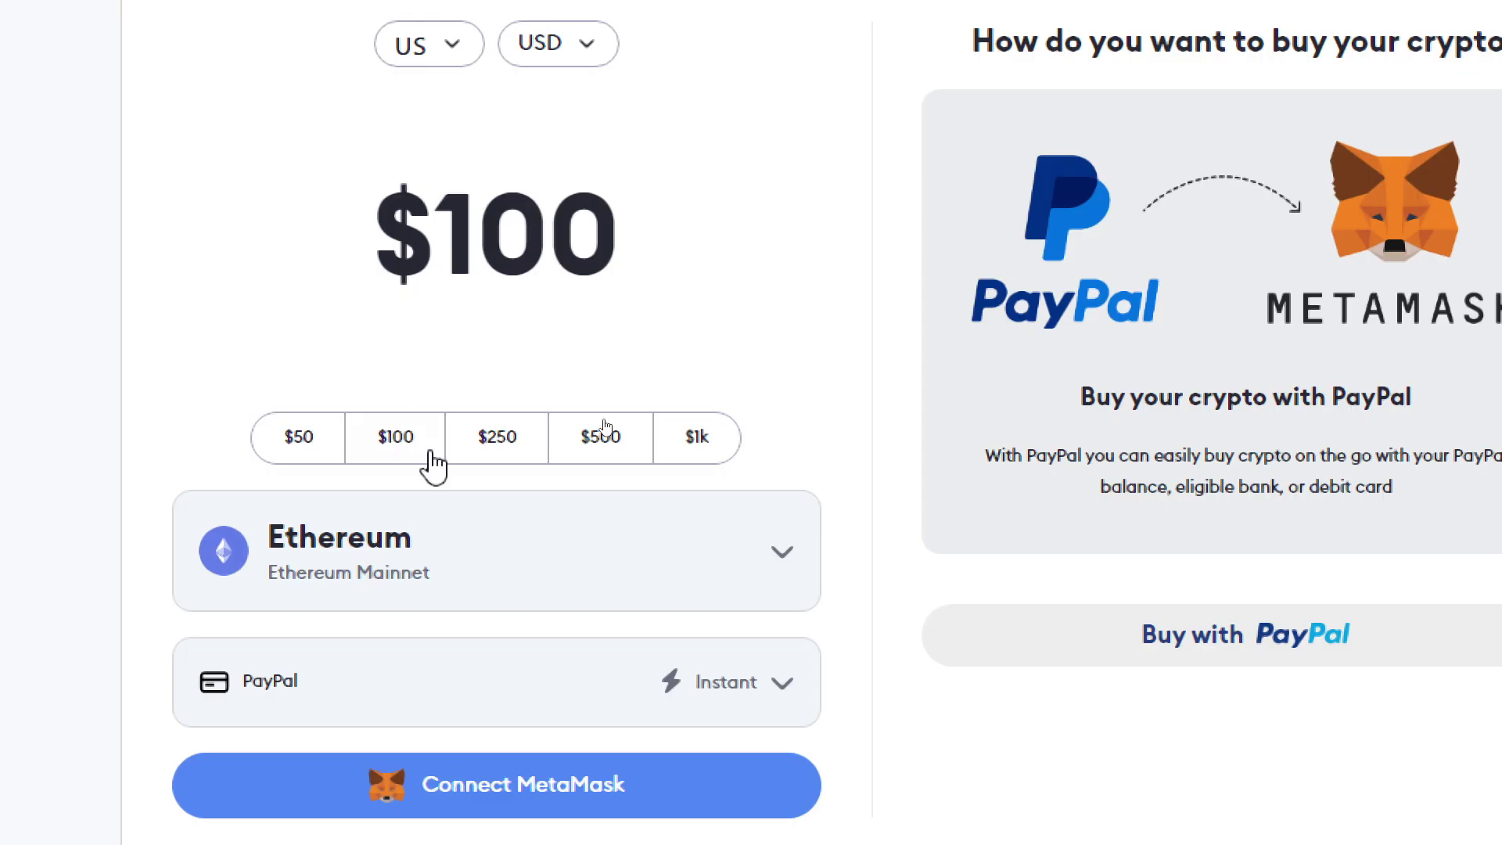
{"action": "scroll", "coordinate": [326, 292], "scroll_direction": "up", "scroll_amount": 3}
{"action": "scroll", "coordinate": [282, 293], "scroll_direction": "down", "scroll_amount": 3}
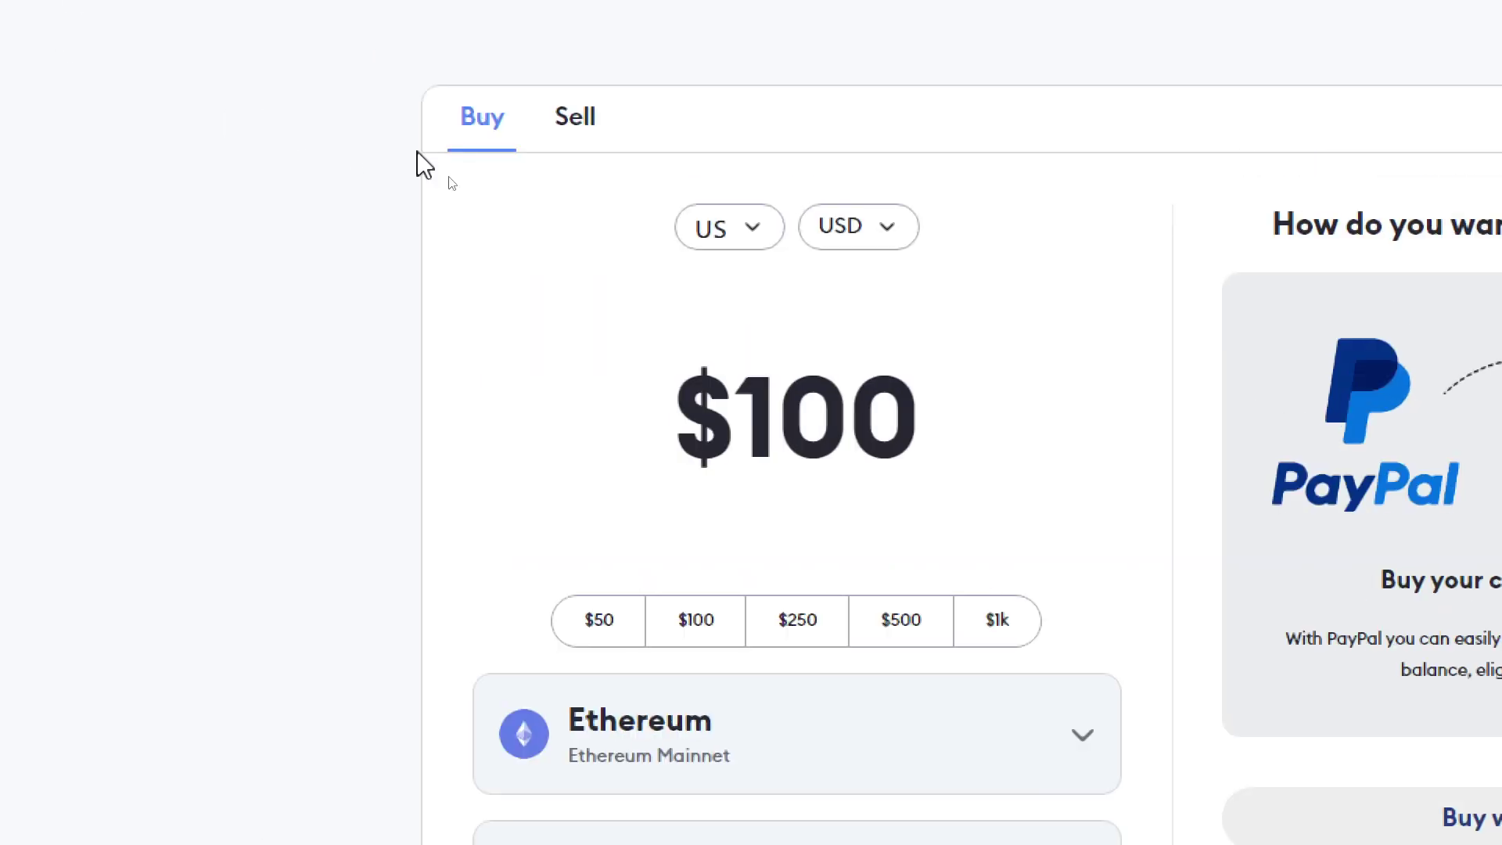
{"action": "scroll", "coordinate": [417, 151], "scroll_direction": "down", "scroll_amount": 3}
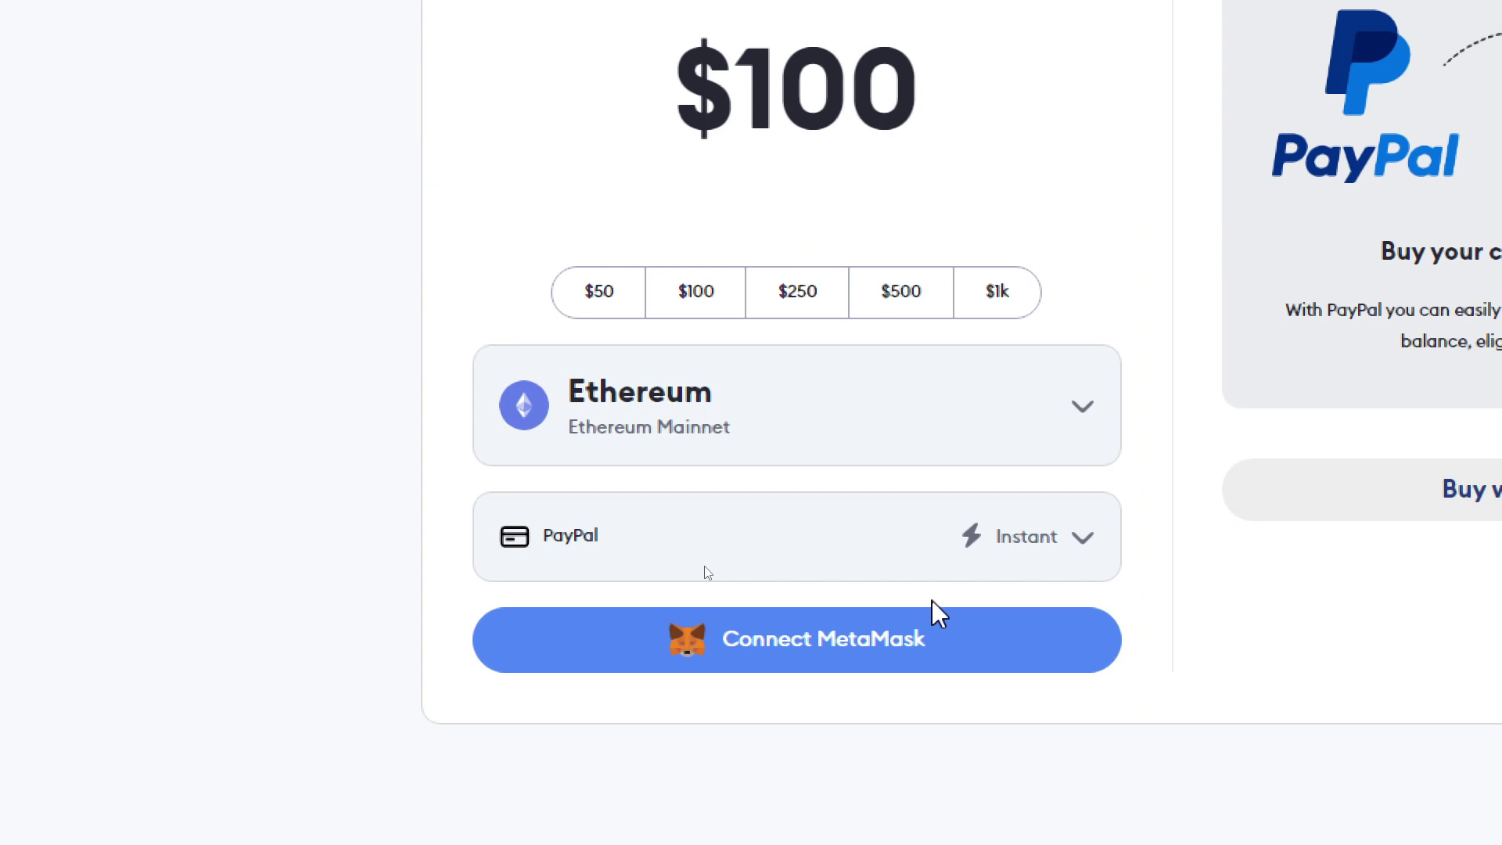
Step: Connect Account 1 to Portfolio and review the location choices without changing them
{"action": "left_click", "coordinate": [840, 664]}
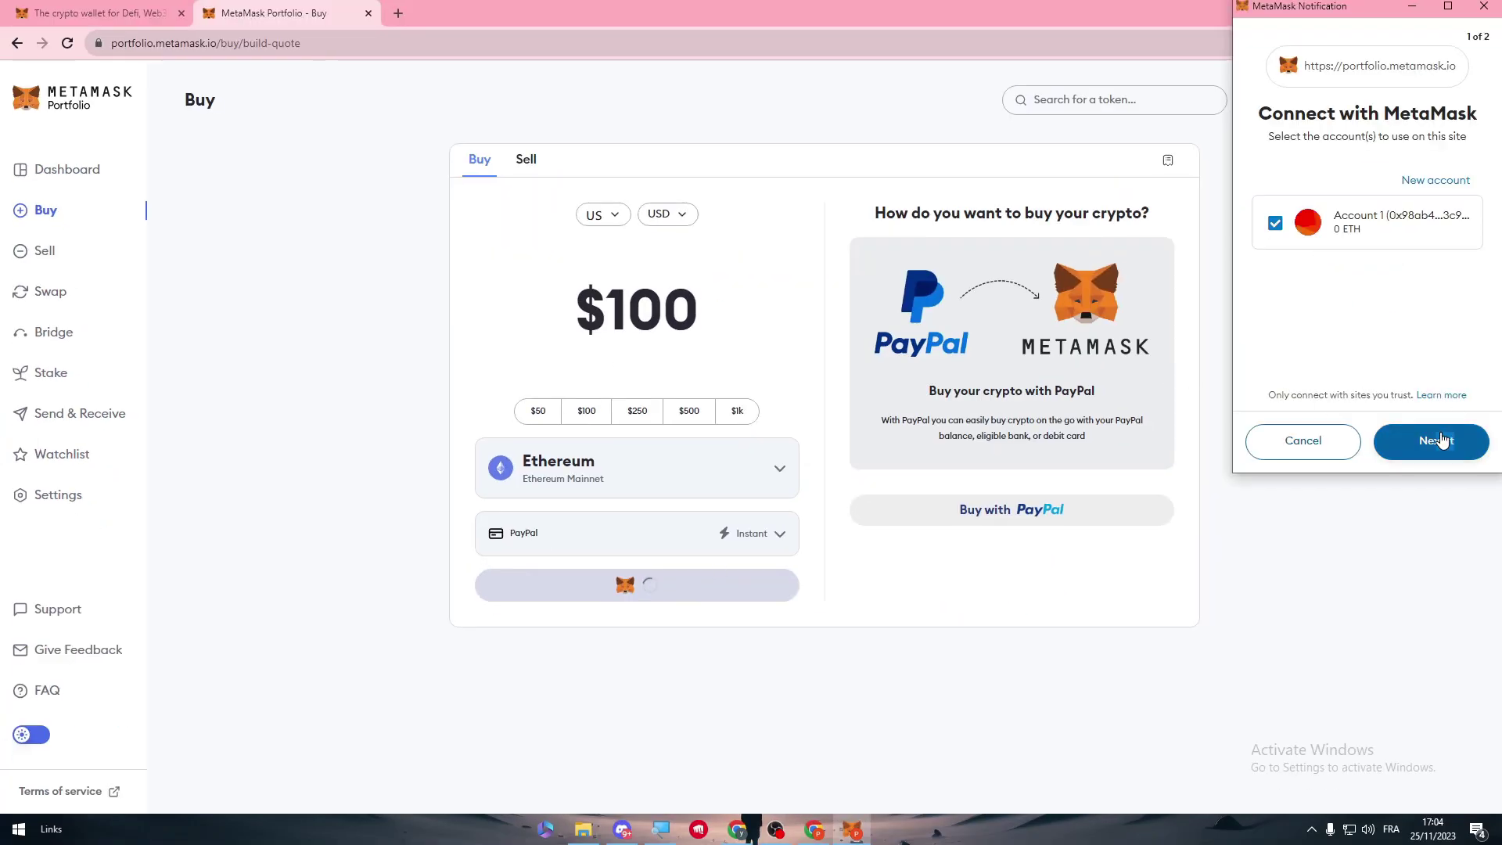
{"action": "left_click", "coordinate": [1443, 441]}
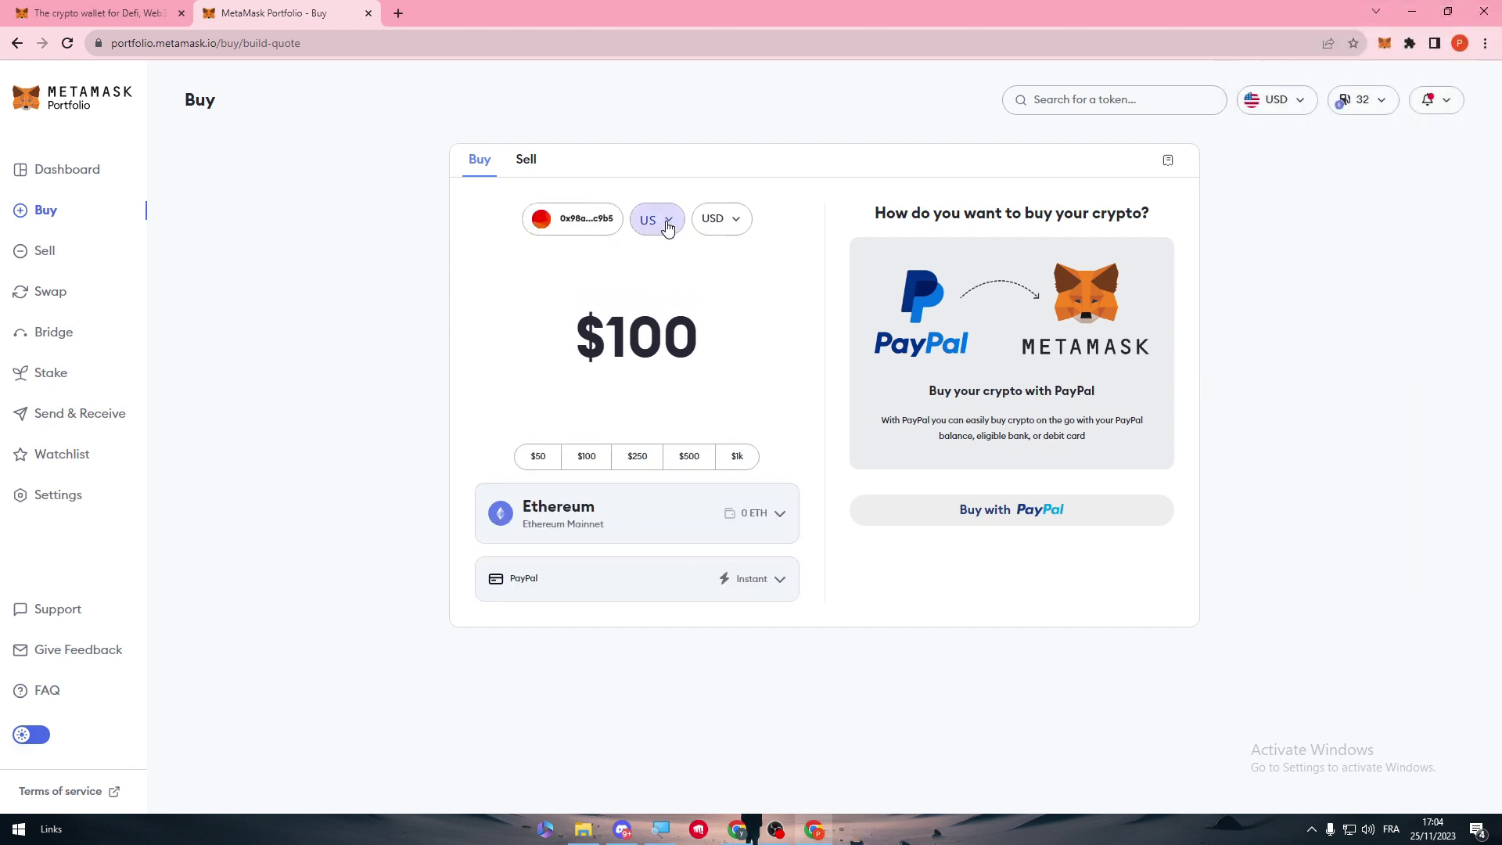
{"action": "left_click", "coordinate": [657, 219]}
{"action": "left_click", "coordinate": [911, 197]}
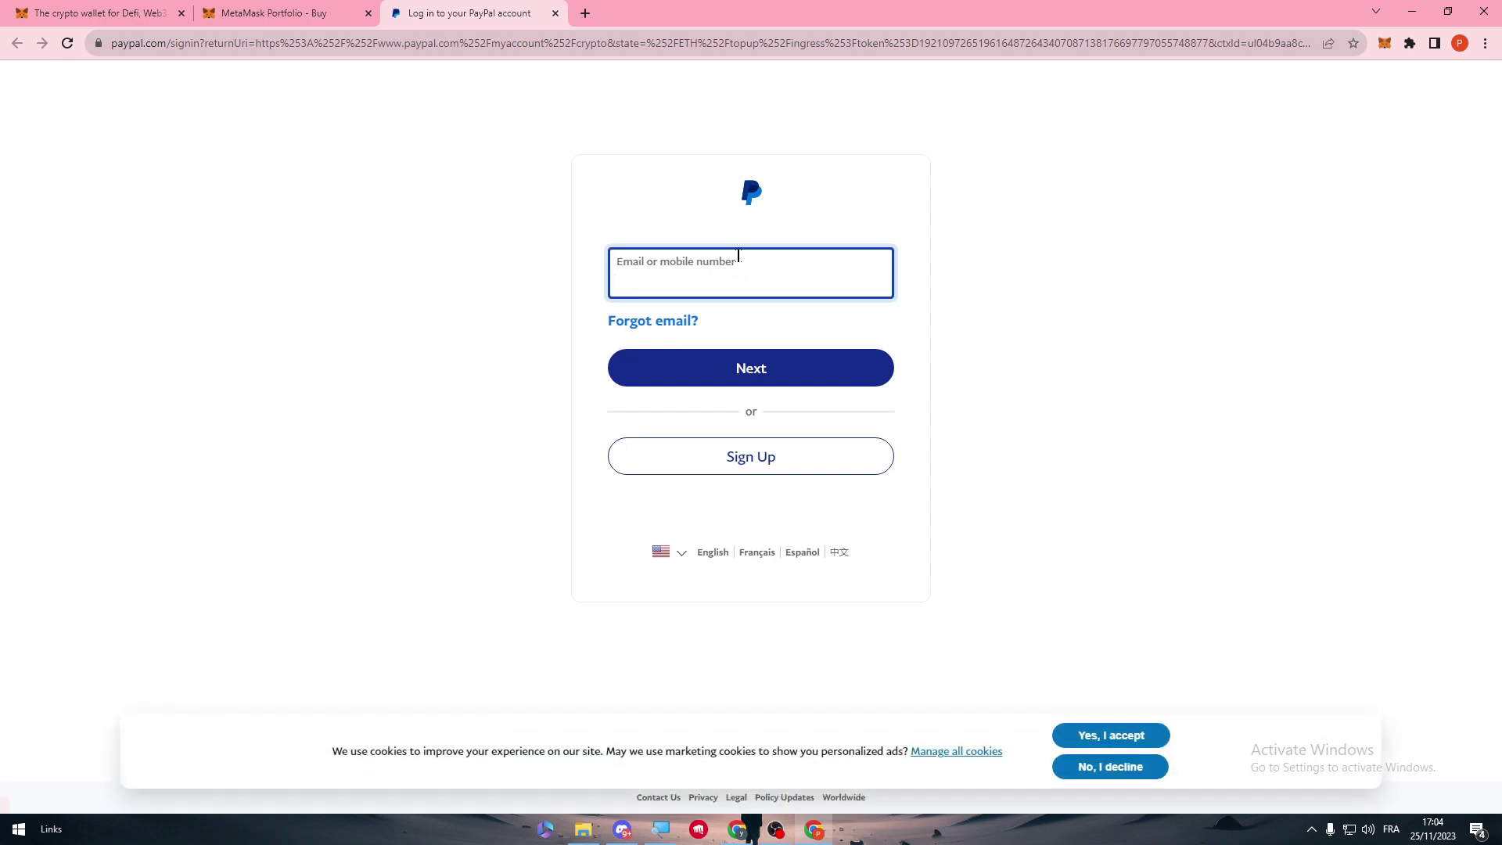
Step: Close the PayPal tab, show the '32' gas prices and select the Fast row's GWEI
{"action": "left_click", "coordinate": [556, 13]}
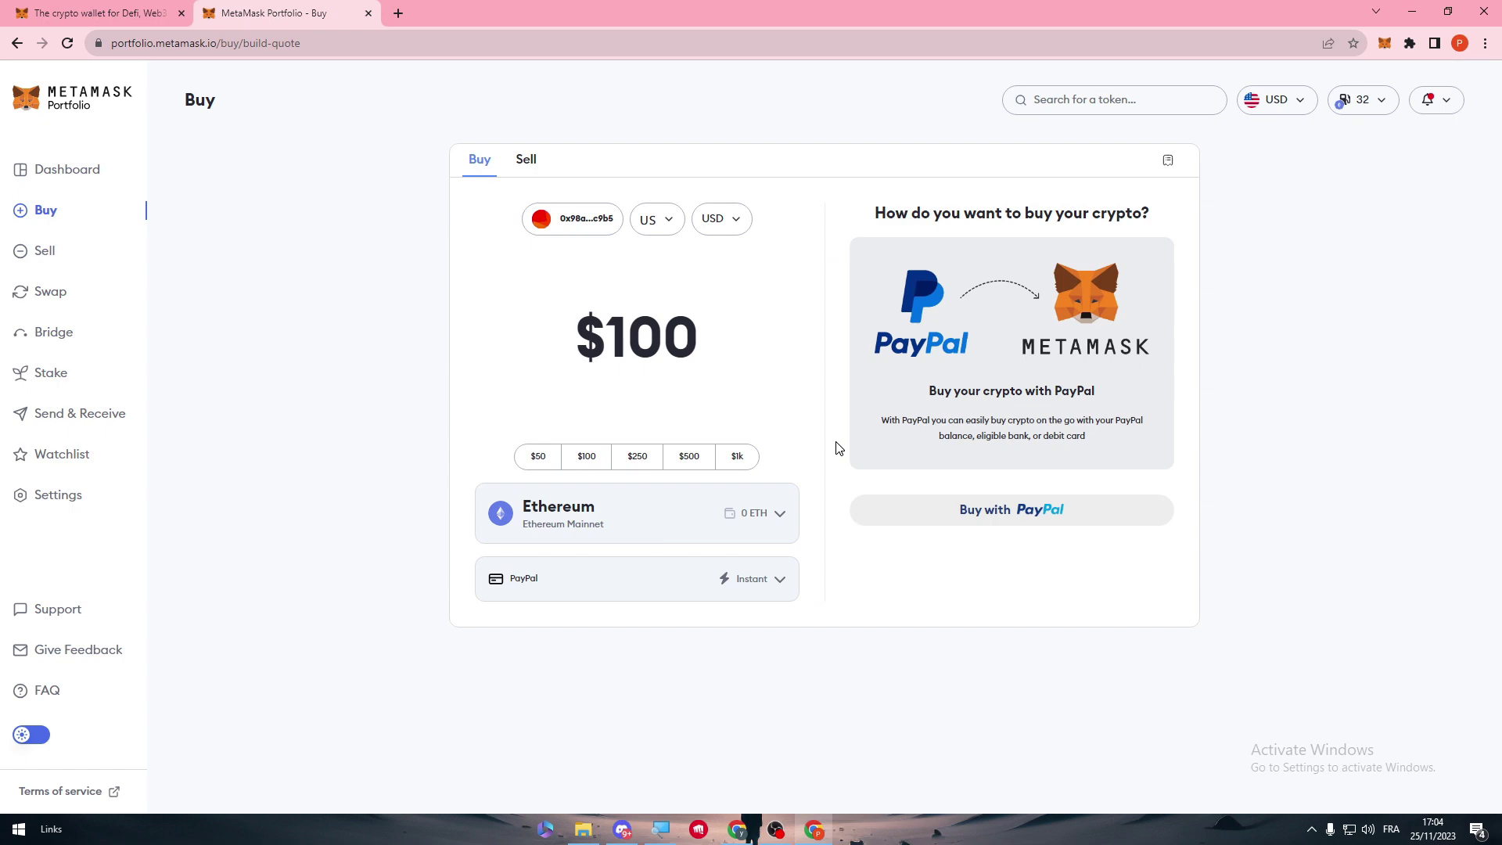
{"action": "left_click", "coordinate": [1363, 98]}
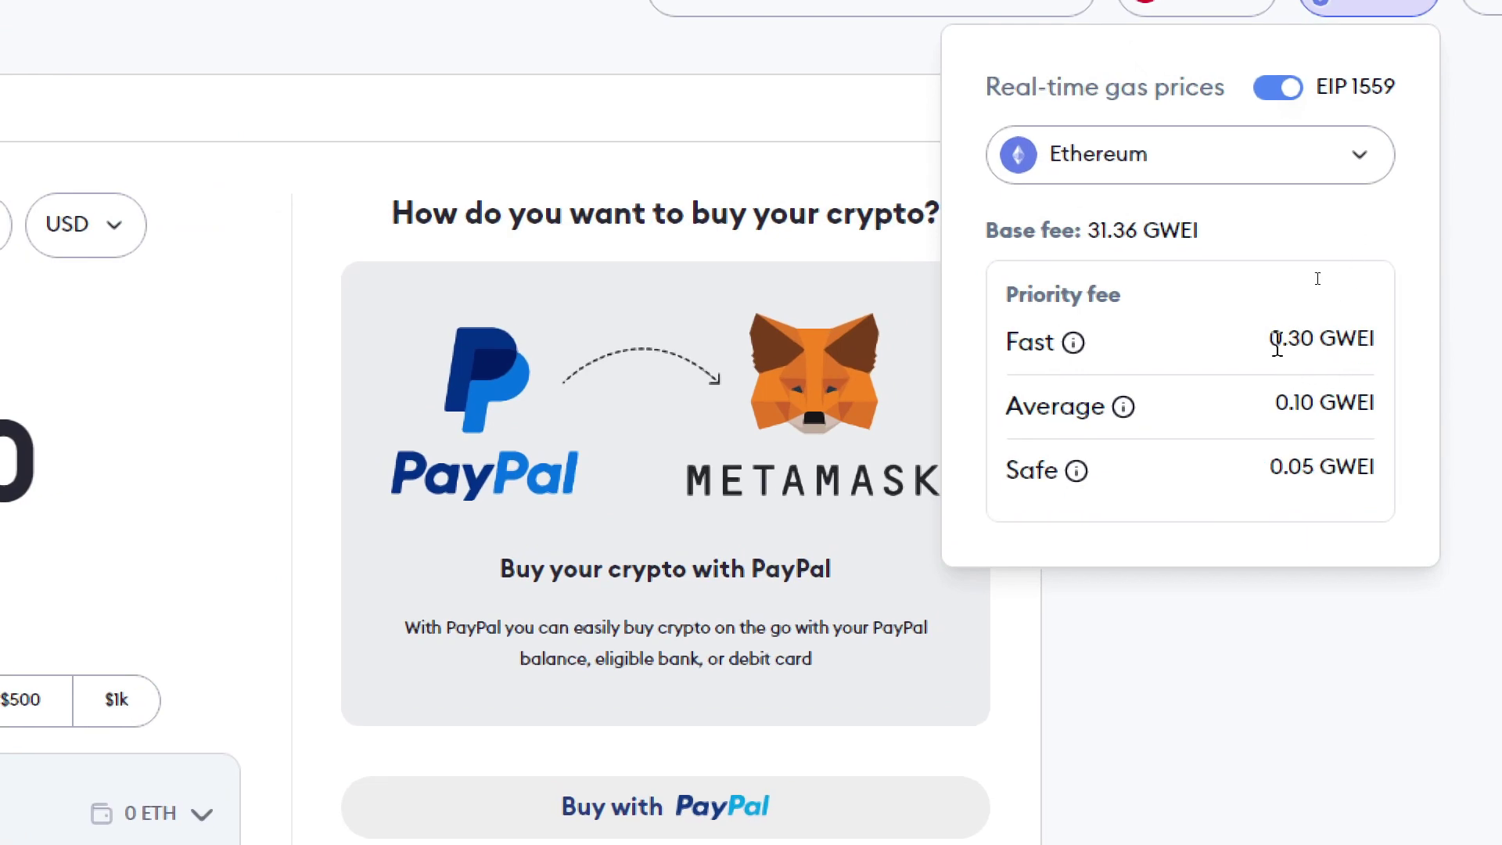
{"action": "double_click", "coordinate": [1329, 338]}
{"action": "key", "text": "ctrl+c"}
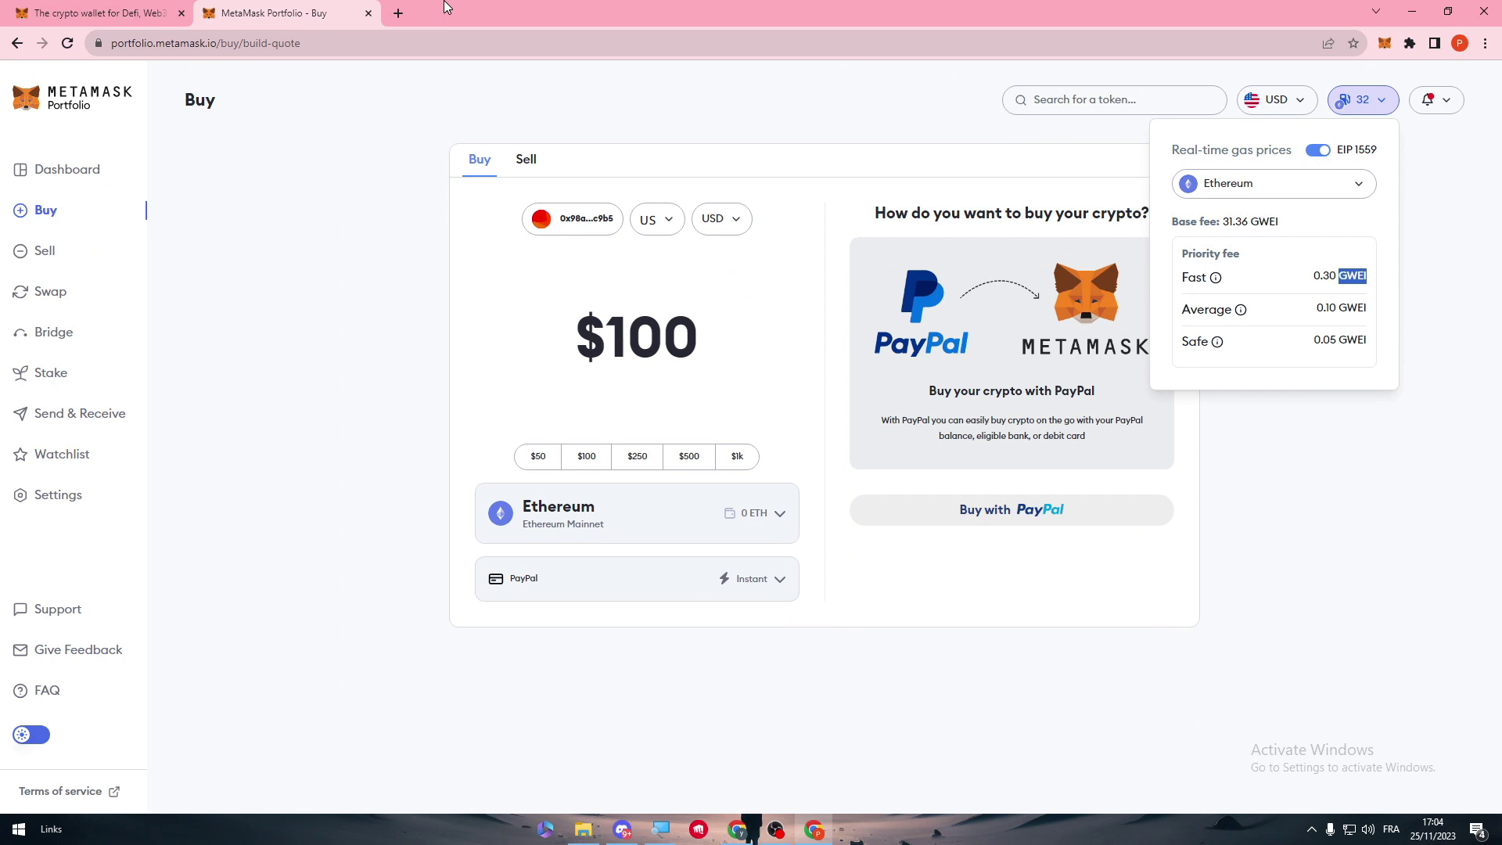
Step: Search 'gwei to usd' in a new tab and open the CoinBrain converter
{"action": "left_click", "coordinate": [399, 13]}
{"action": "key", "text": "ctrl+v"}
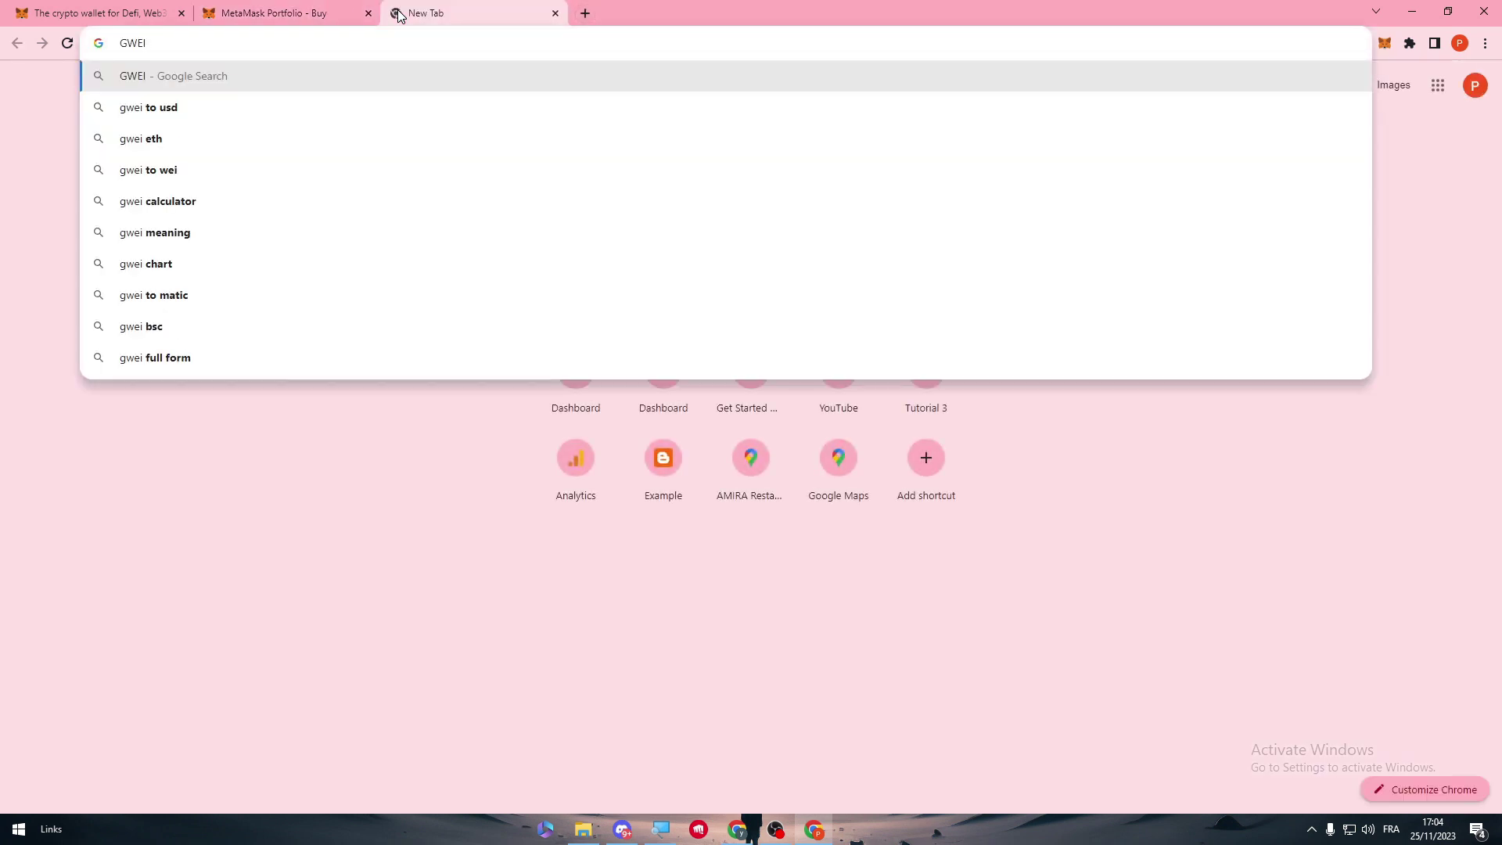
{"action": "key", "text": "Down"}
{"action": "key", "text": "Return"}
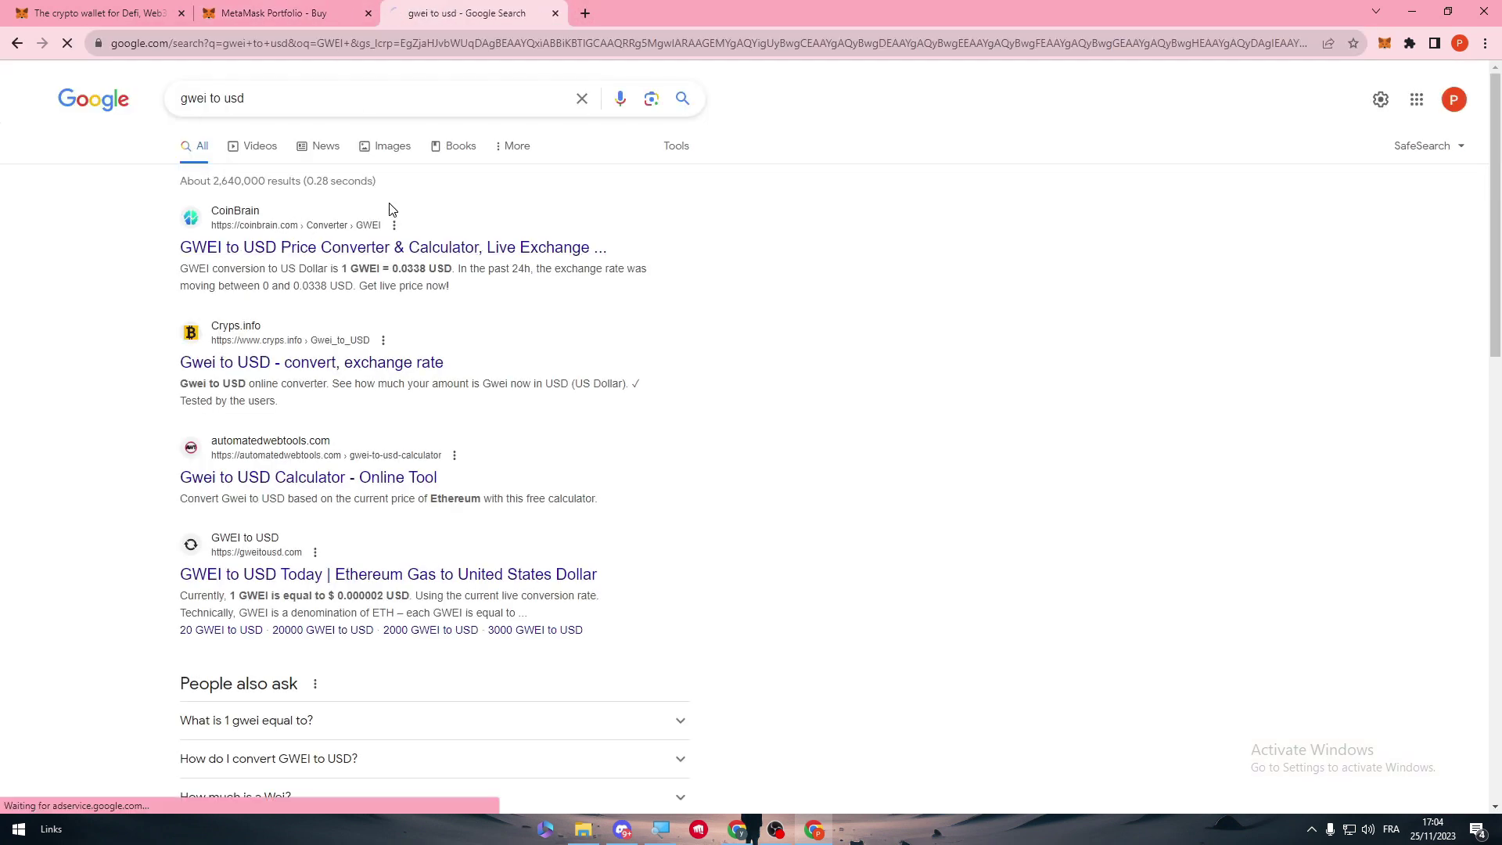
{"action": "left_click", "coordinate": [347, 215]}
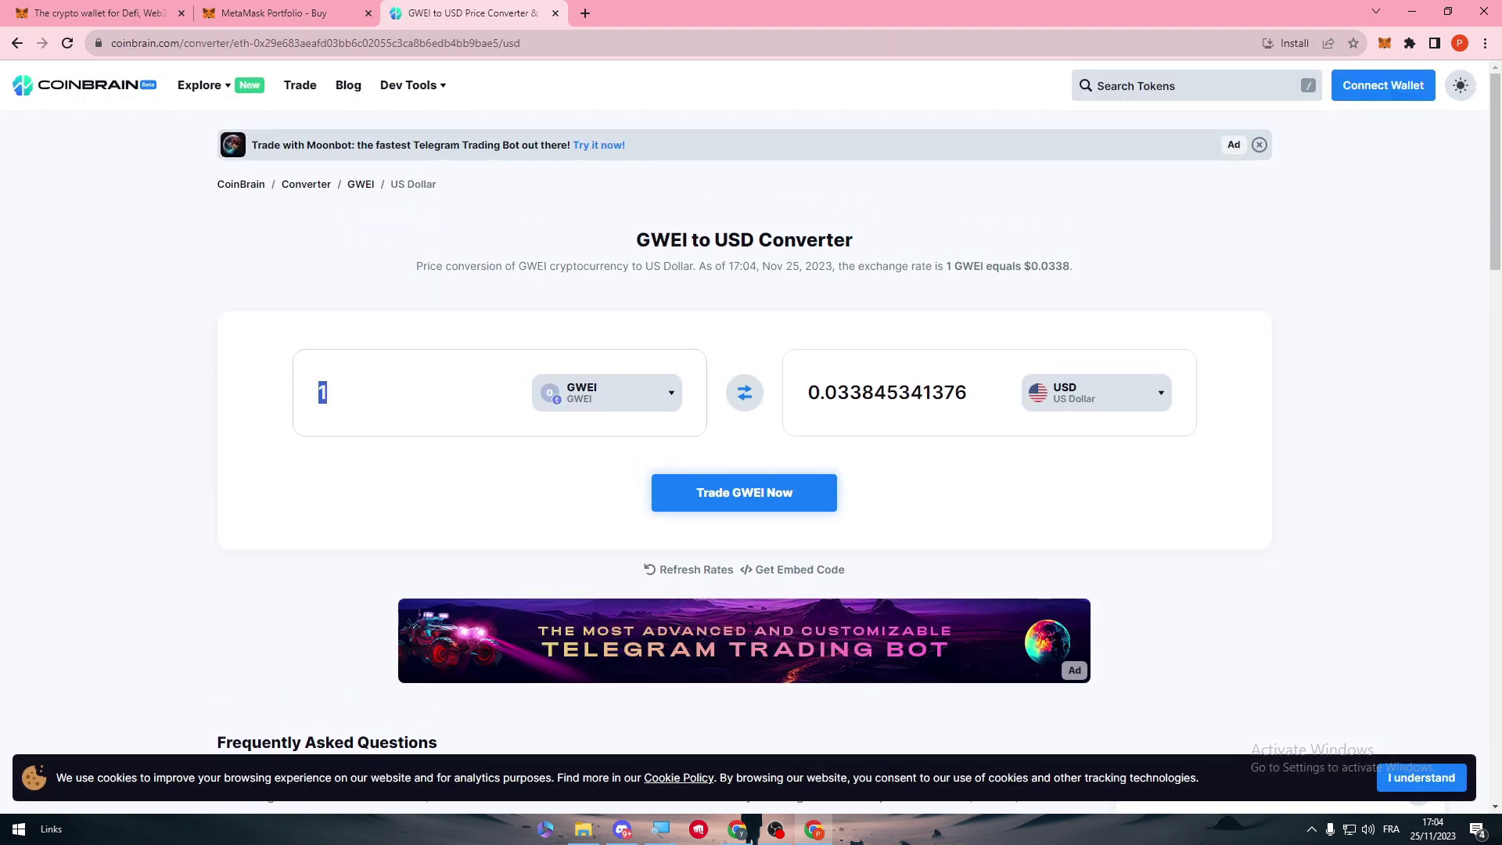
{"action": "type", "text": "0."}
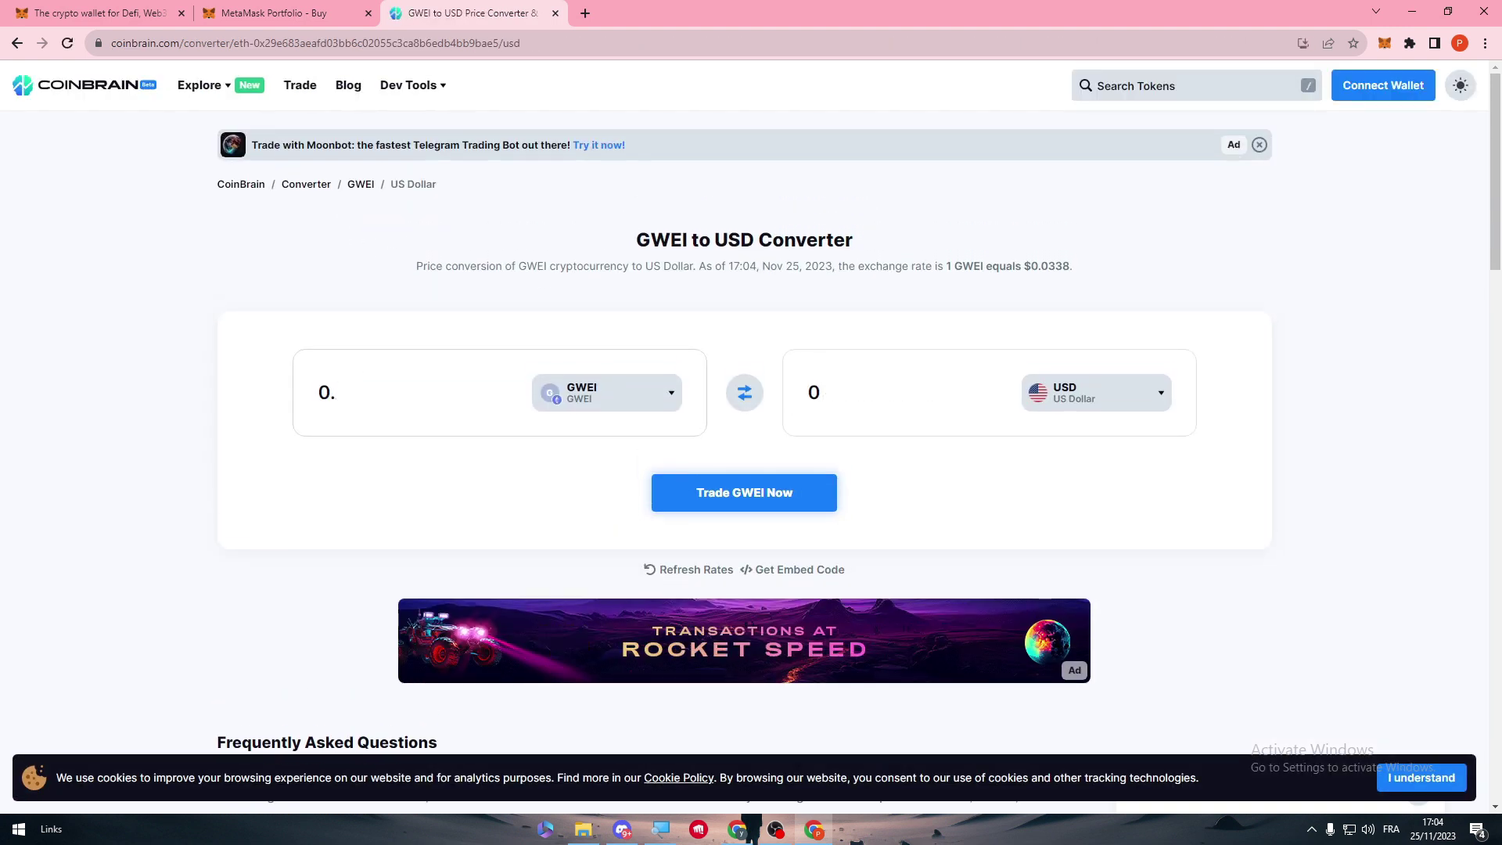
{"action": "type", "text": "3"}
Step: Read the 0.3 GWEI fee's USD value, then close Portfolio's gas prices panel
{"action": "double_click", "coordinate": [819, 392]}
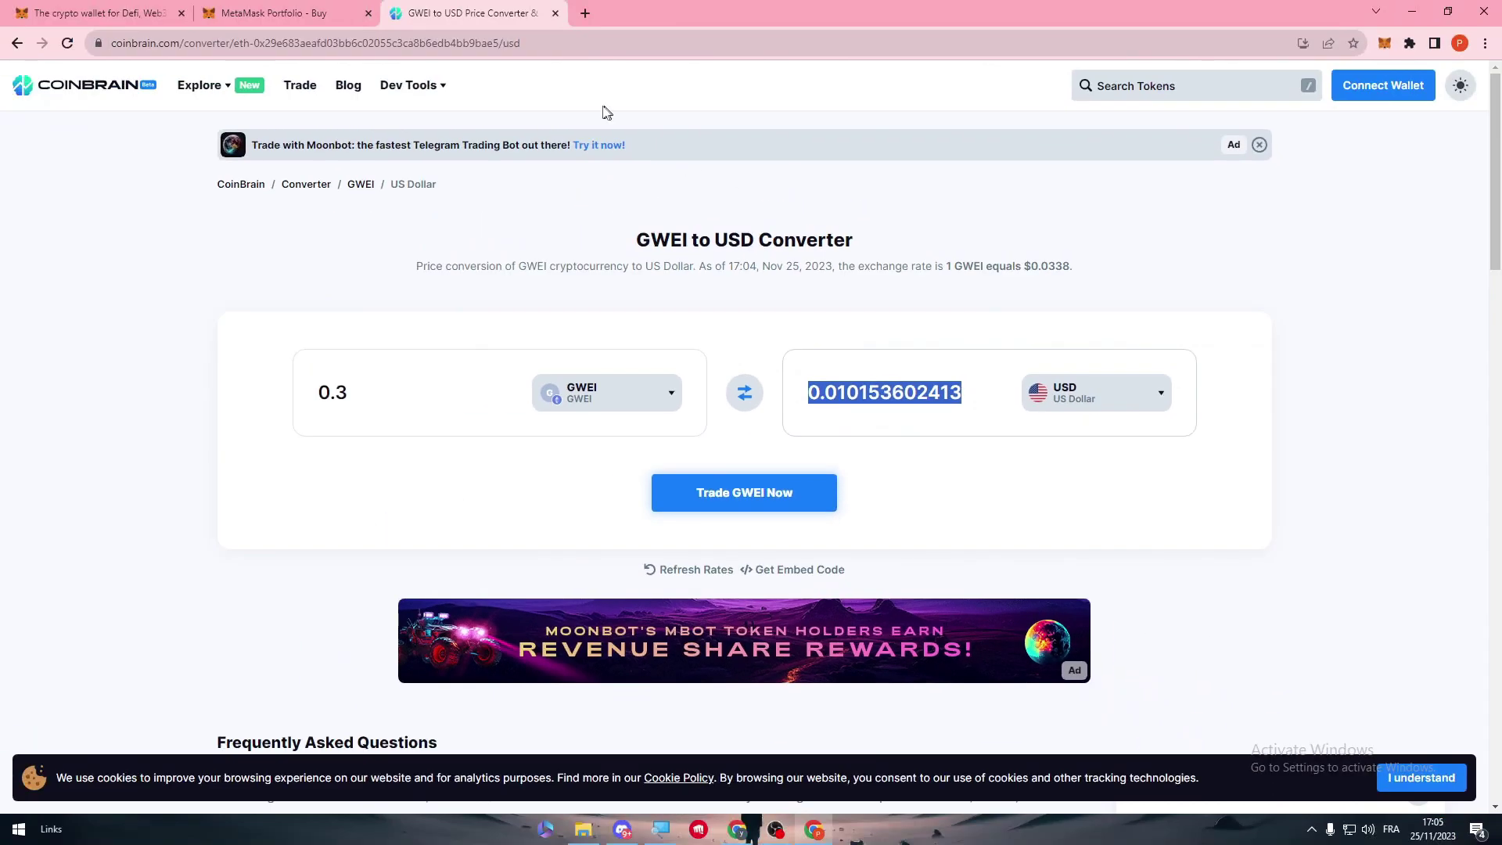
{"action": "left_click", "coordinate": [286, 12]}
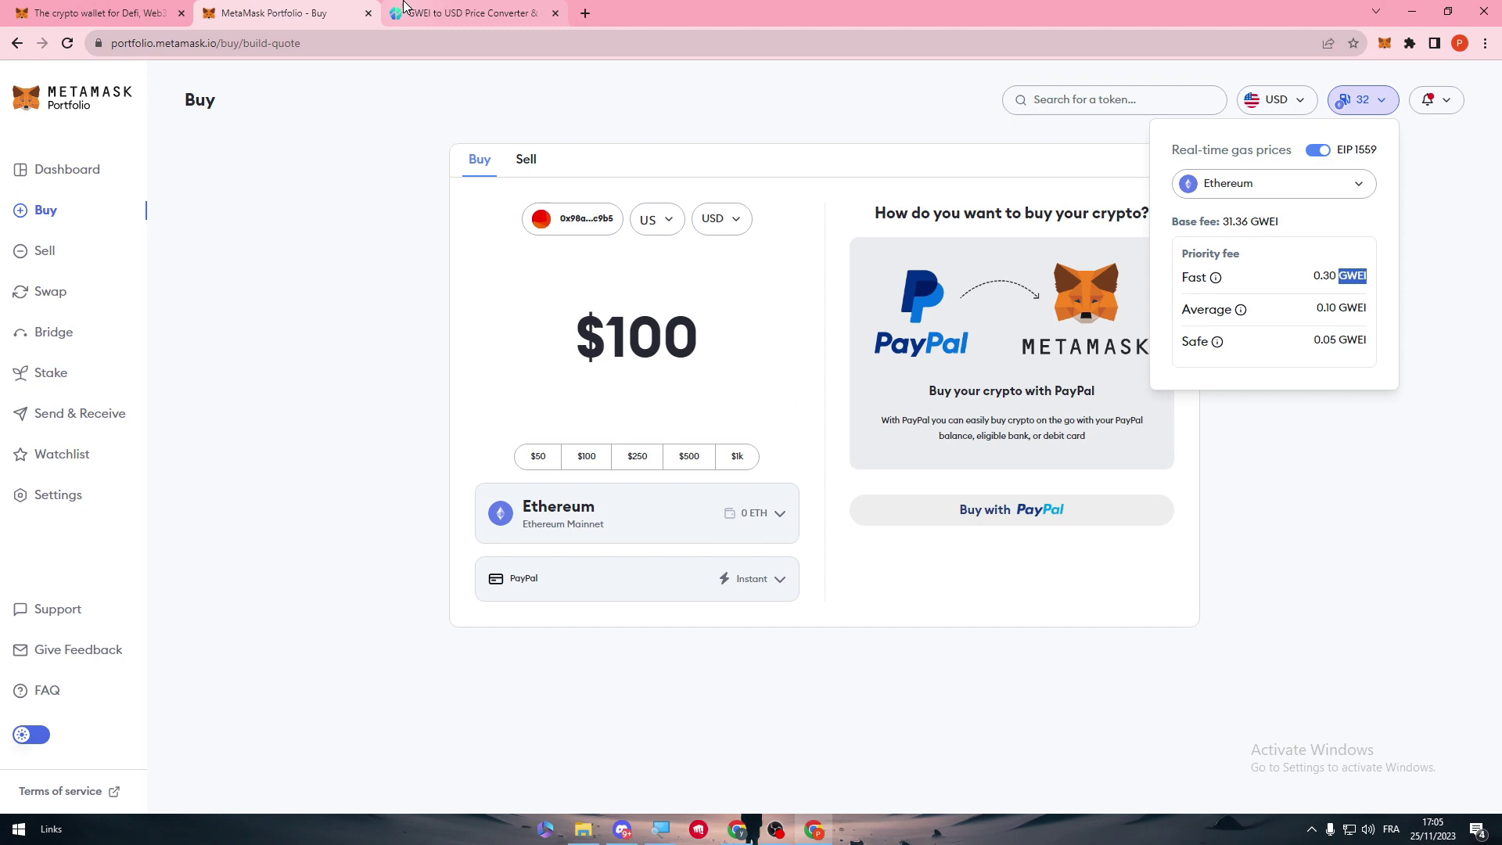
{"action": "left_click", "coordinate": [446, 13]}
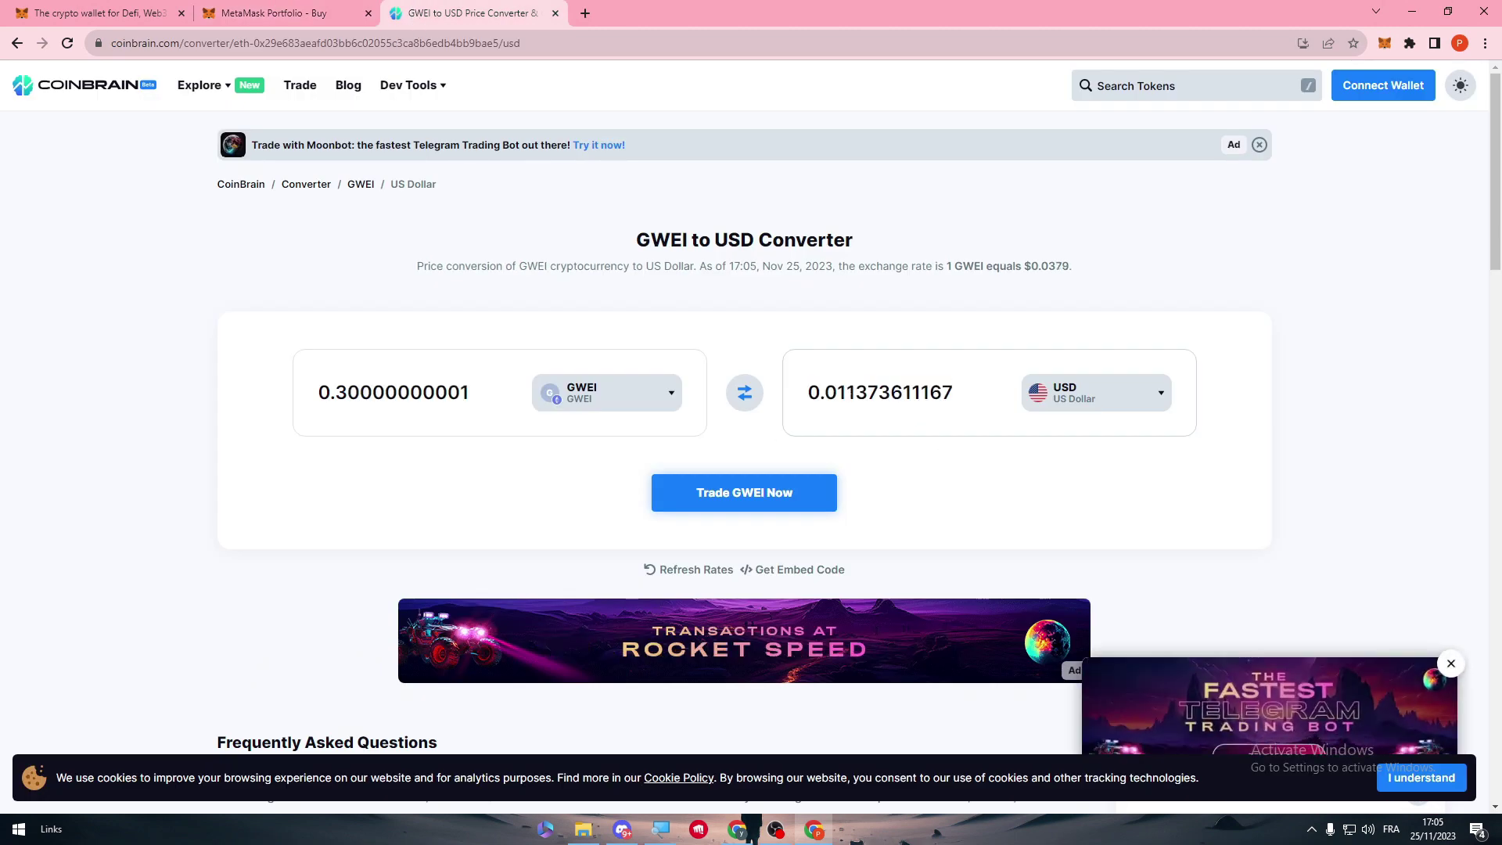
{"action": "left_click", "coordinate": [286, 13]}
{"action": "left_click", "coordinate": [377, 429]}
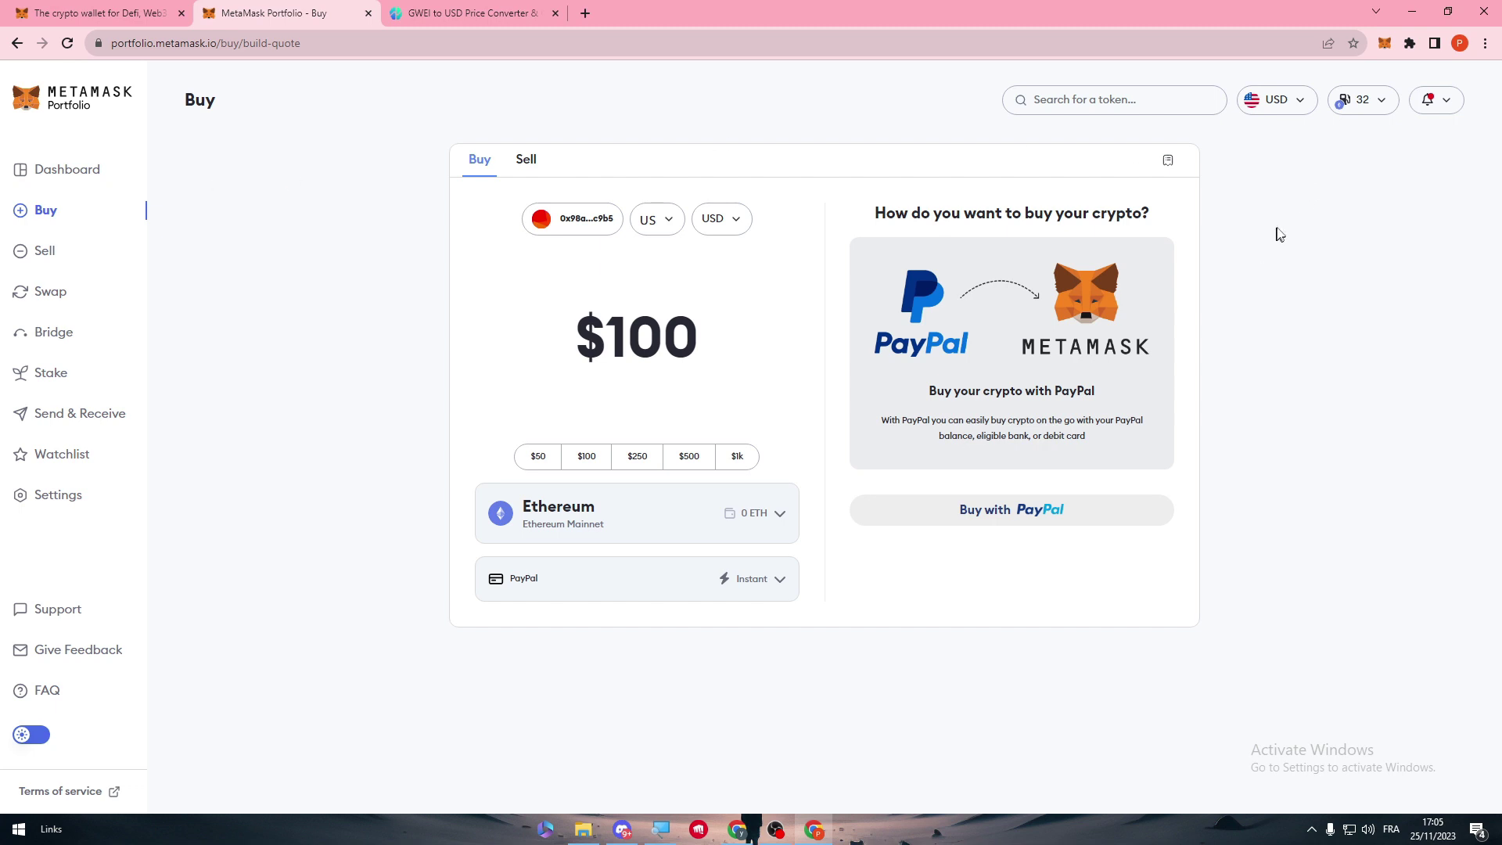
Step: Open the wallet, dismiss What's new, and browse the account list and options menu
{"action": "left_click", "coordinate": [1384, 42]}
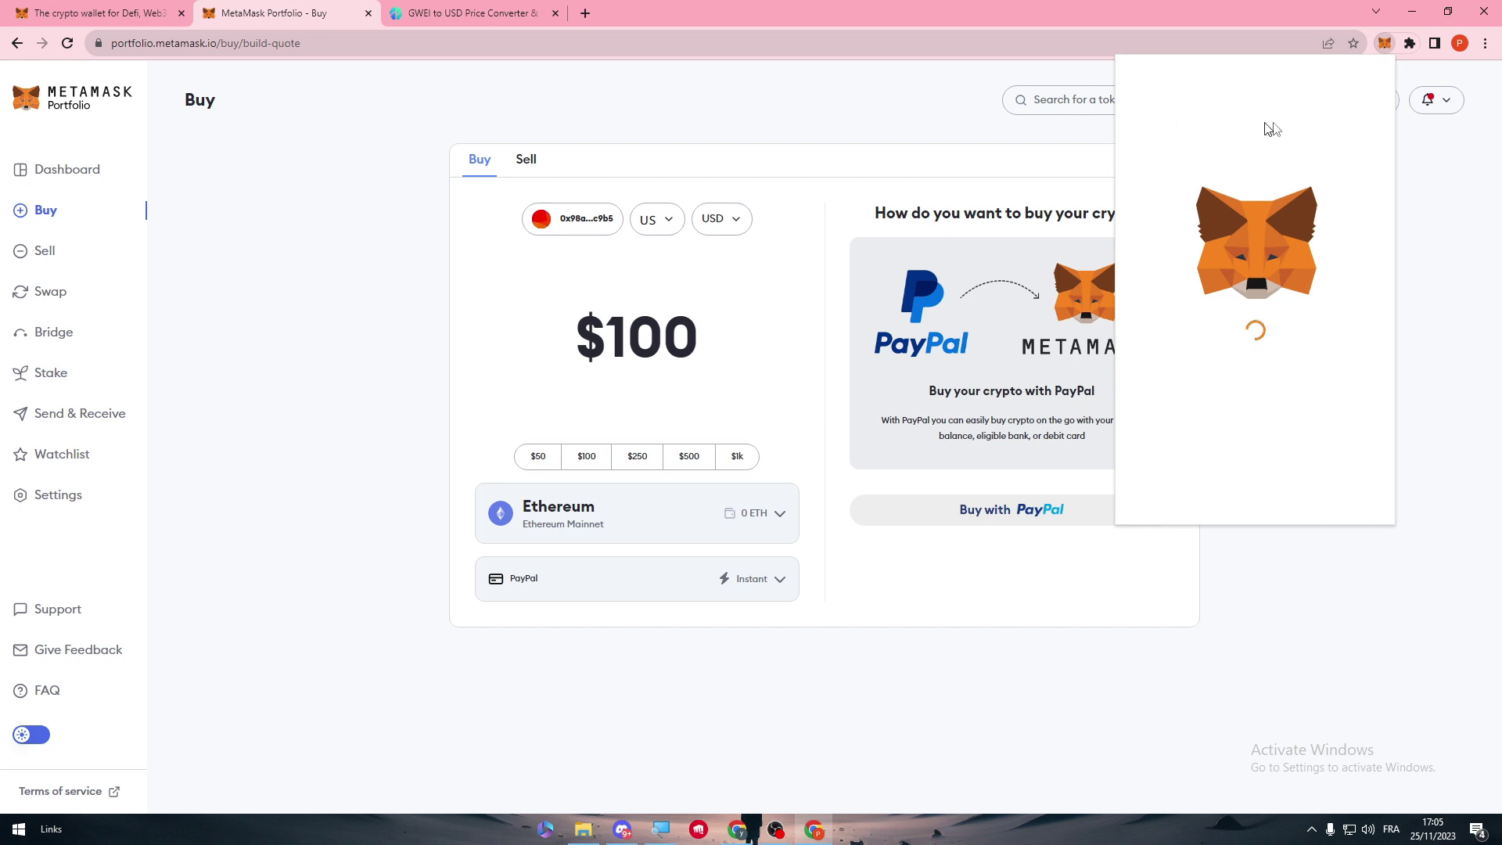
{"action": "left_click", "coordinate": [1364, 91]}
{"action": "left_click", "coordinate": [1237, 84]}
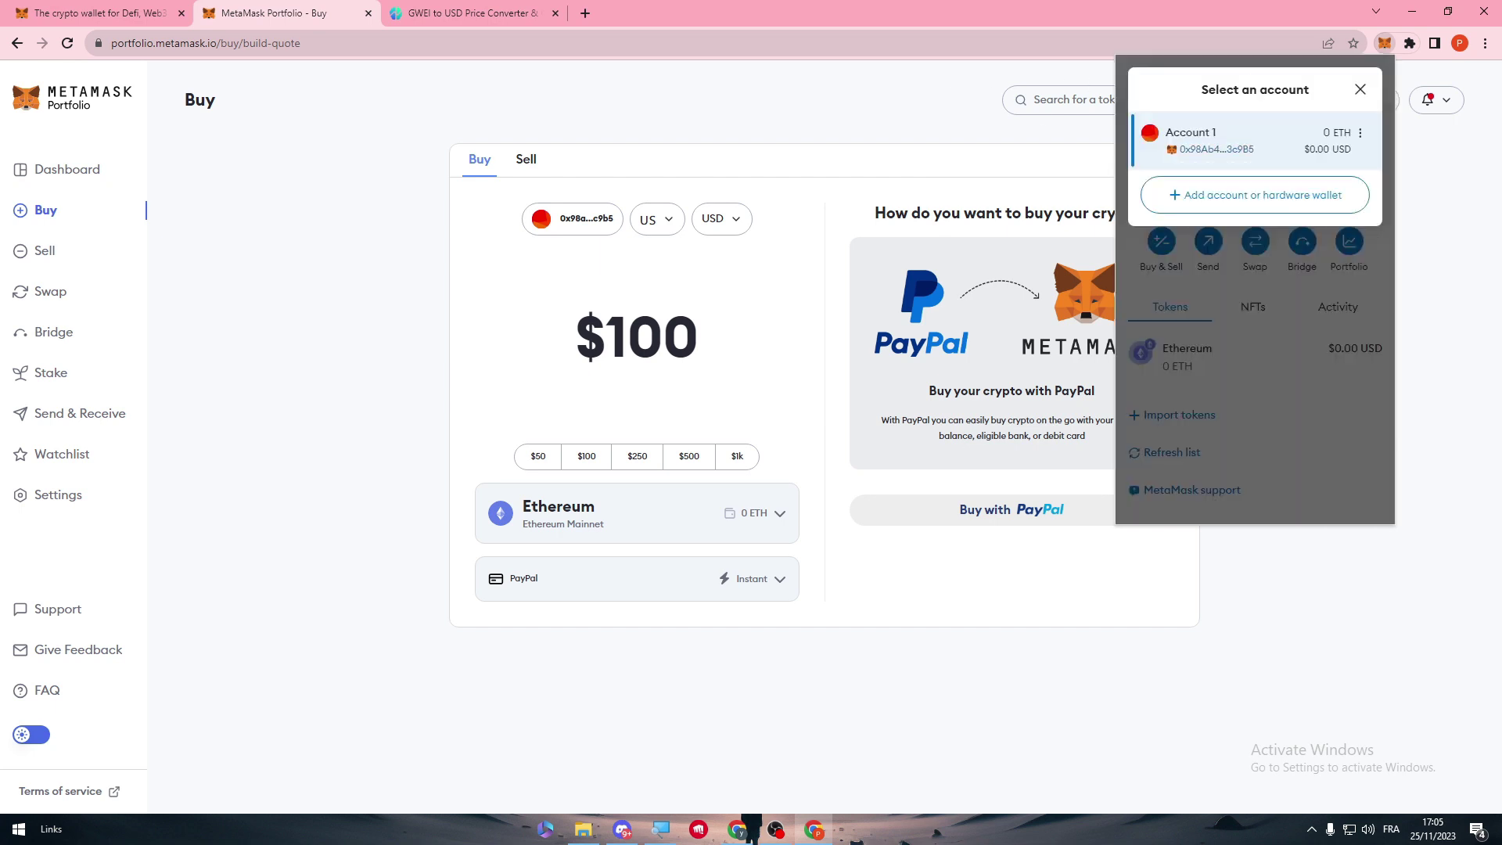
{"action": "left_click", "coordinate": [1357, 91]}
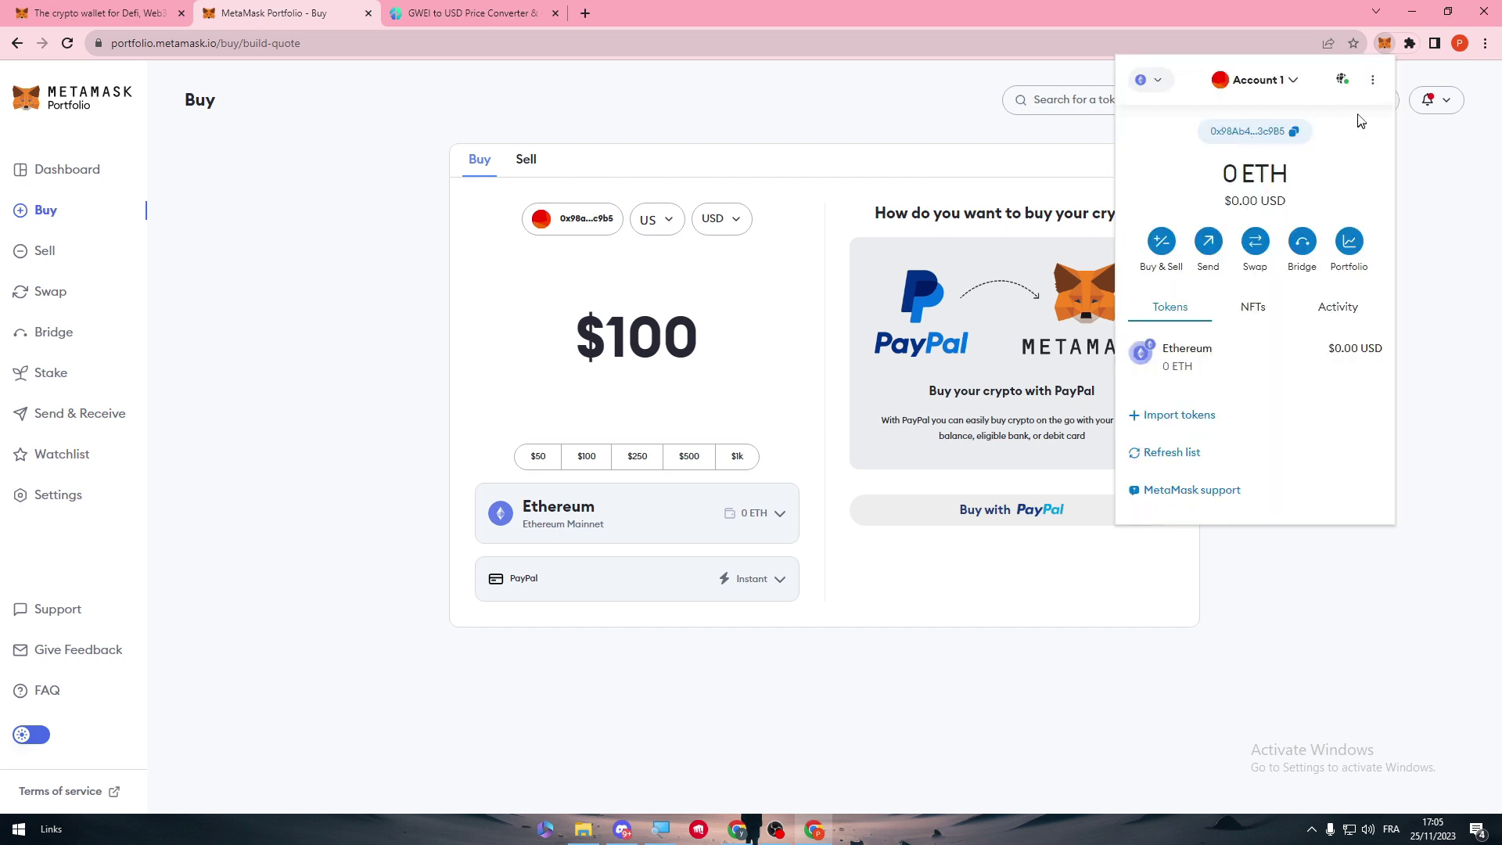
{"action": "left_click", "coordinate": [1373, 82]}
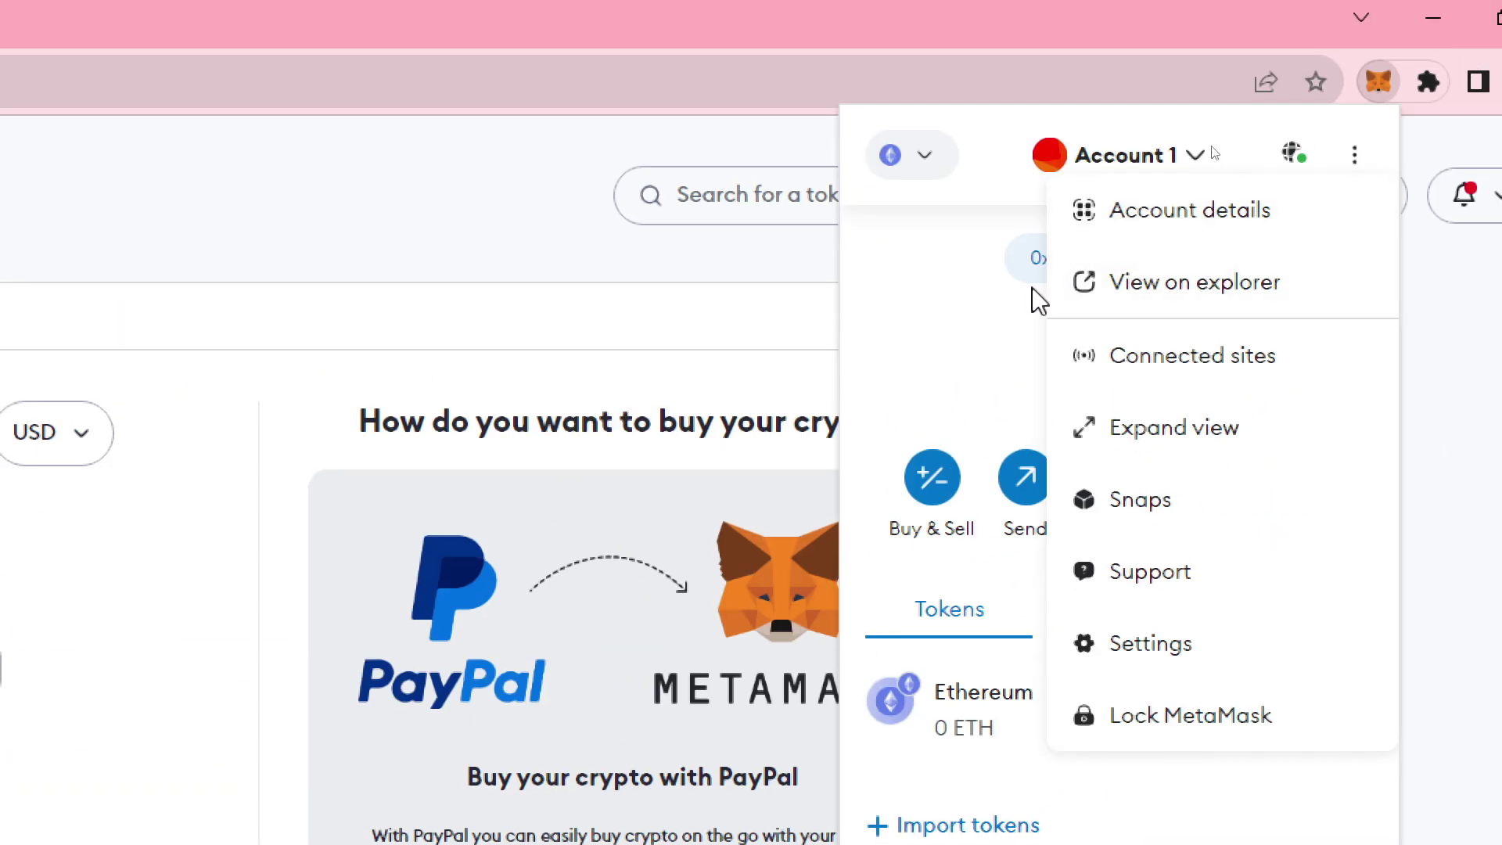
{"action": "left_click", "coordinate": [914, 346]}
Step: Expand the wallet into its own browser tab and refresh the token list
{"action": "double_click", "coordinate": [1103, 341]}
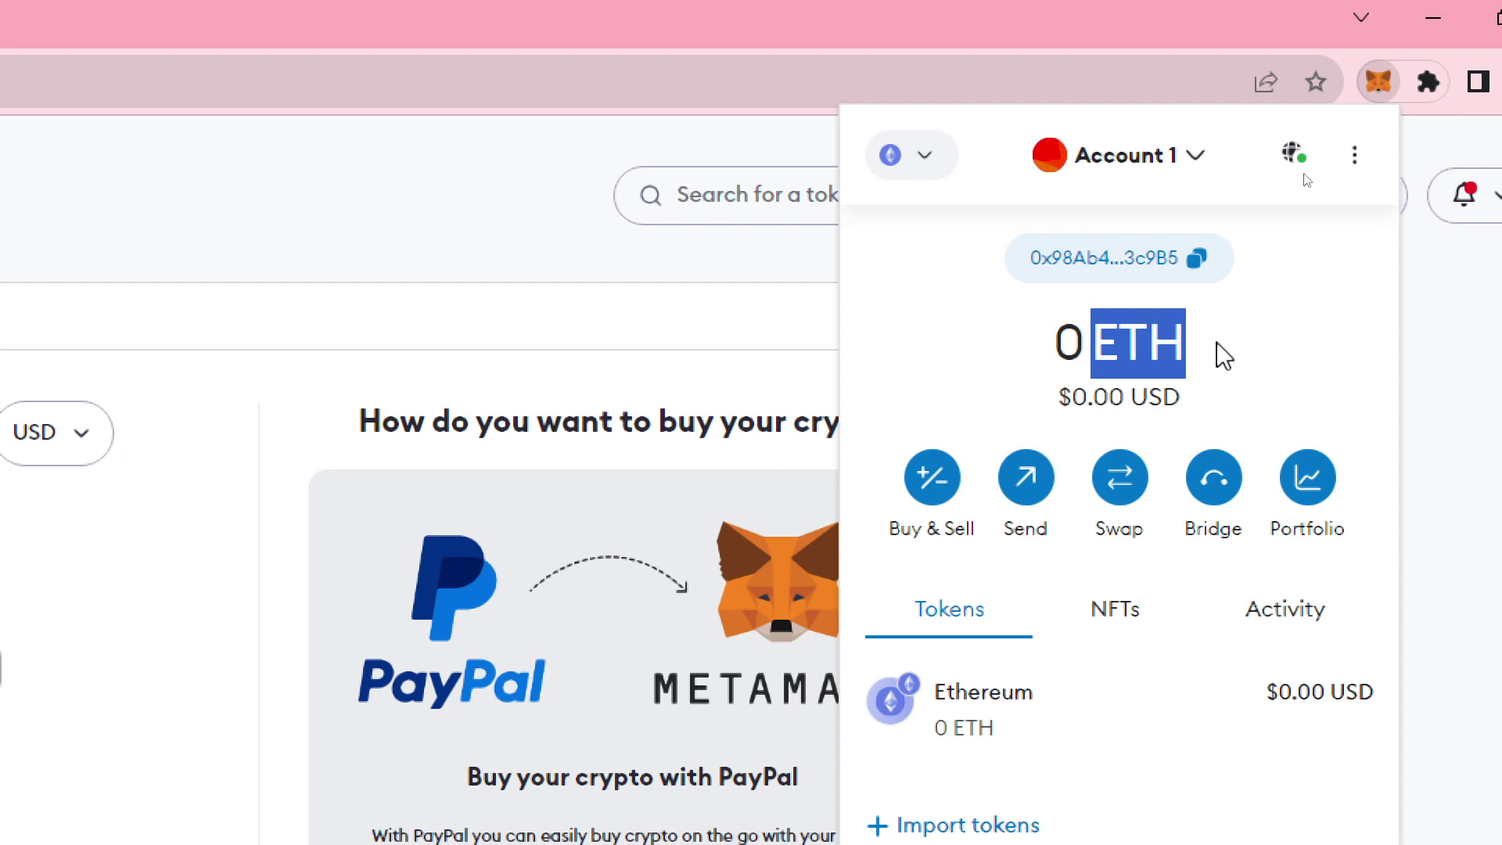
{"action": "left_click", "coordinate": [1222, 352]}
{"action": "left_click_drag", "start_coordinate": [1093, 341], "coordinate": [1153, 341]}
{"action": "left_click", "coordinate": [1362, 155]}
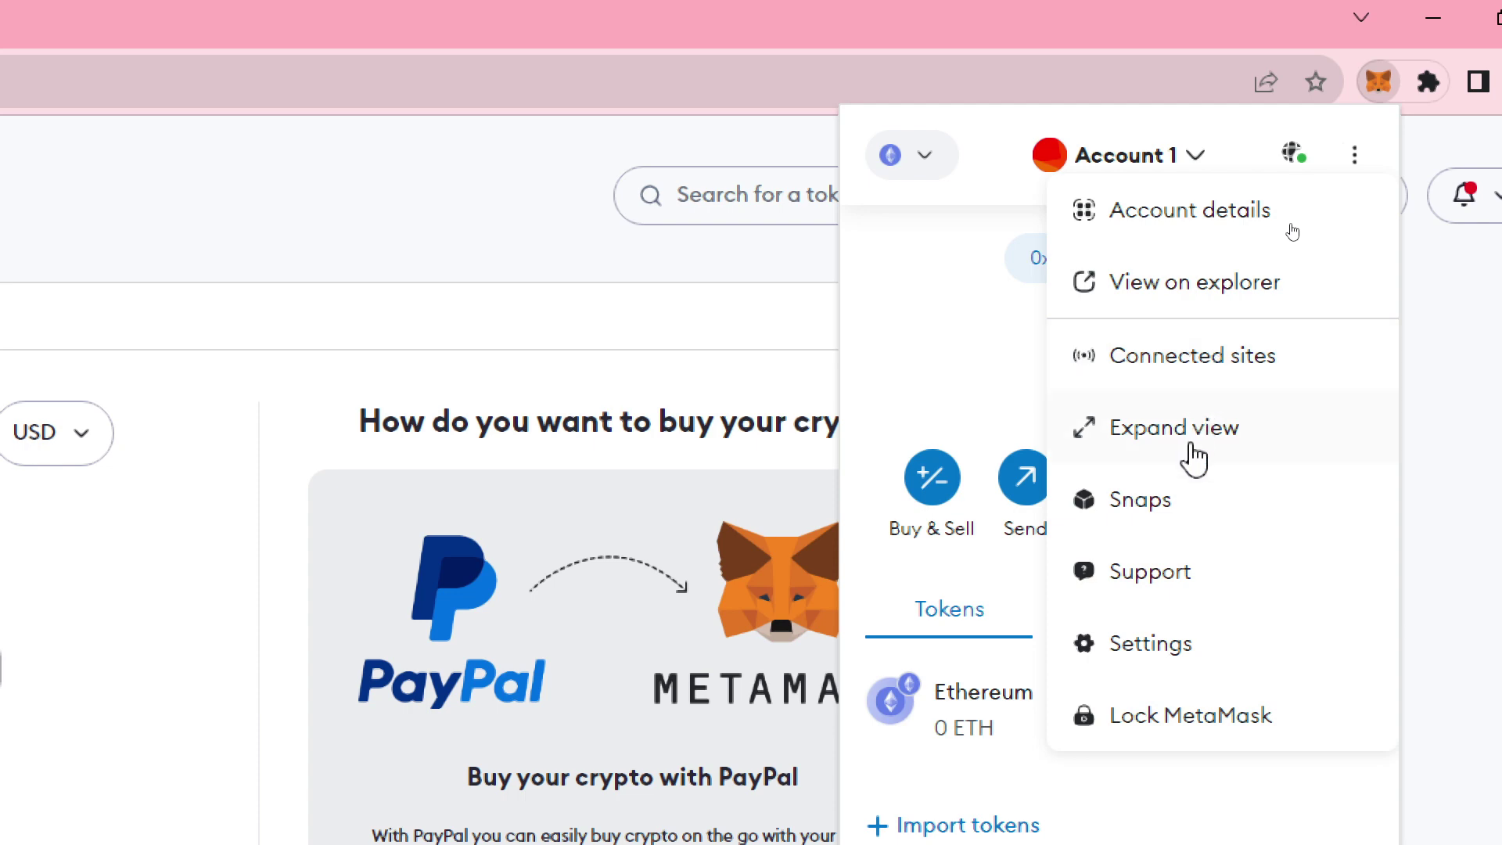
{"action": "left_click", "coordinate": [1174, 427]}
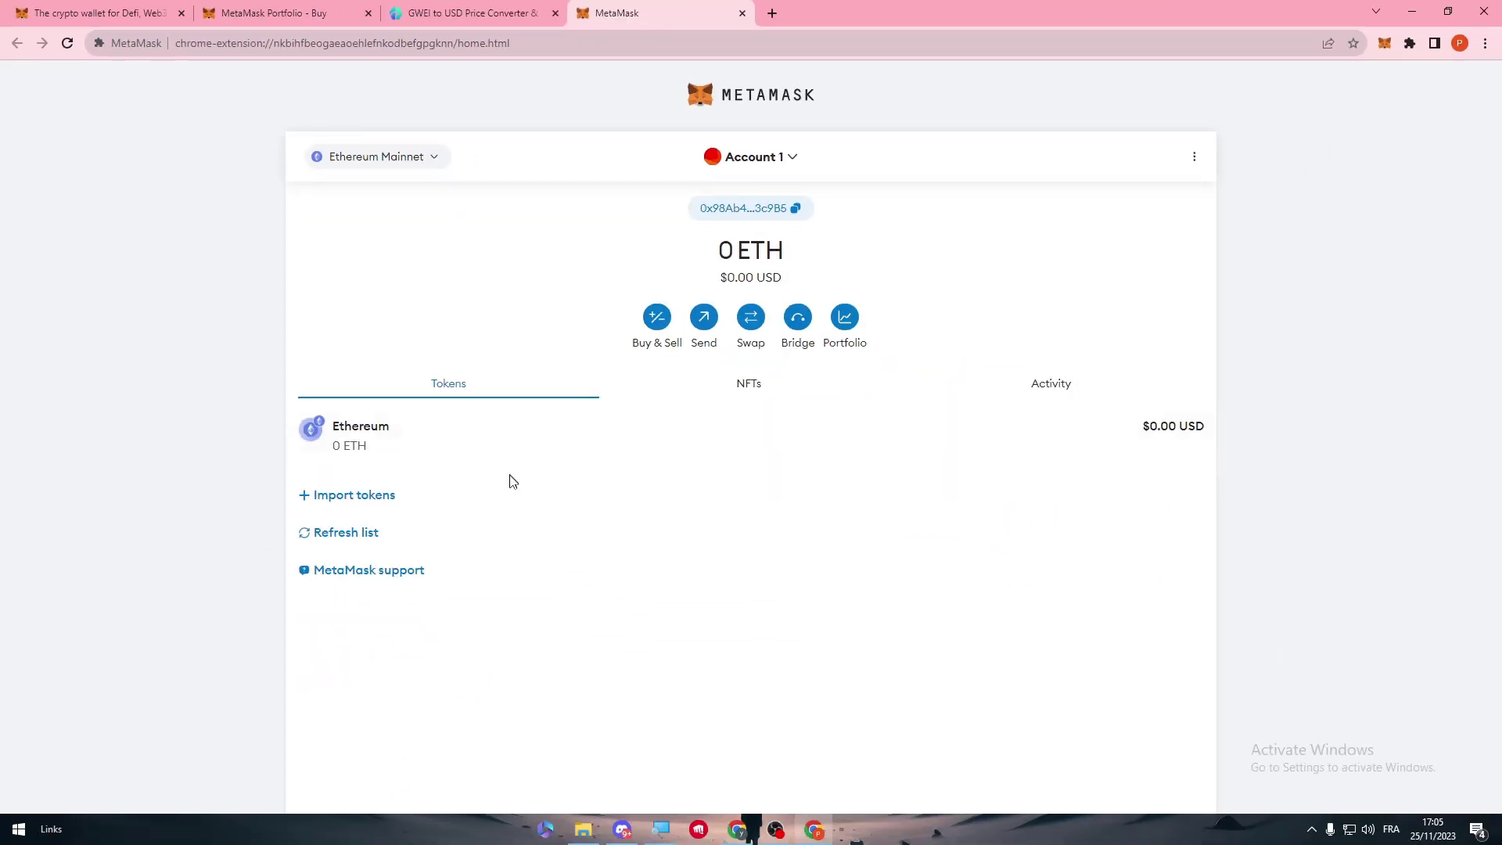
{"action": "left_click", "coordinate": [346, 532]}
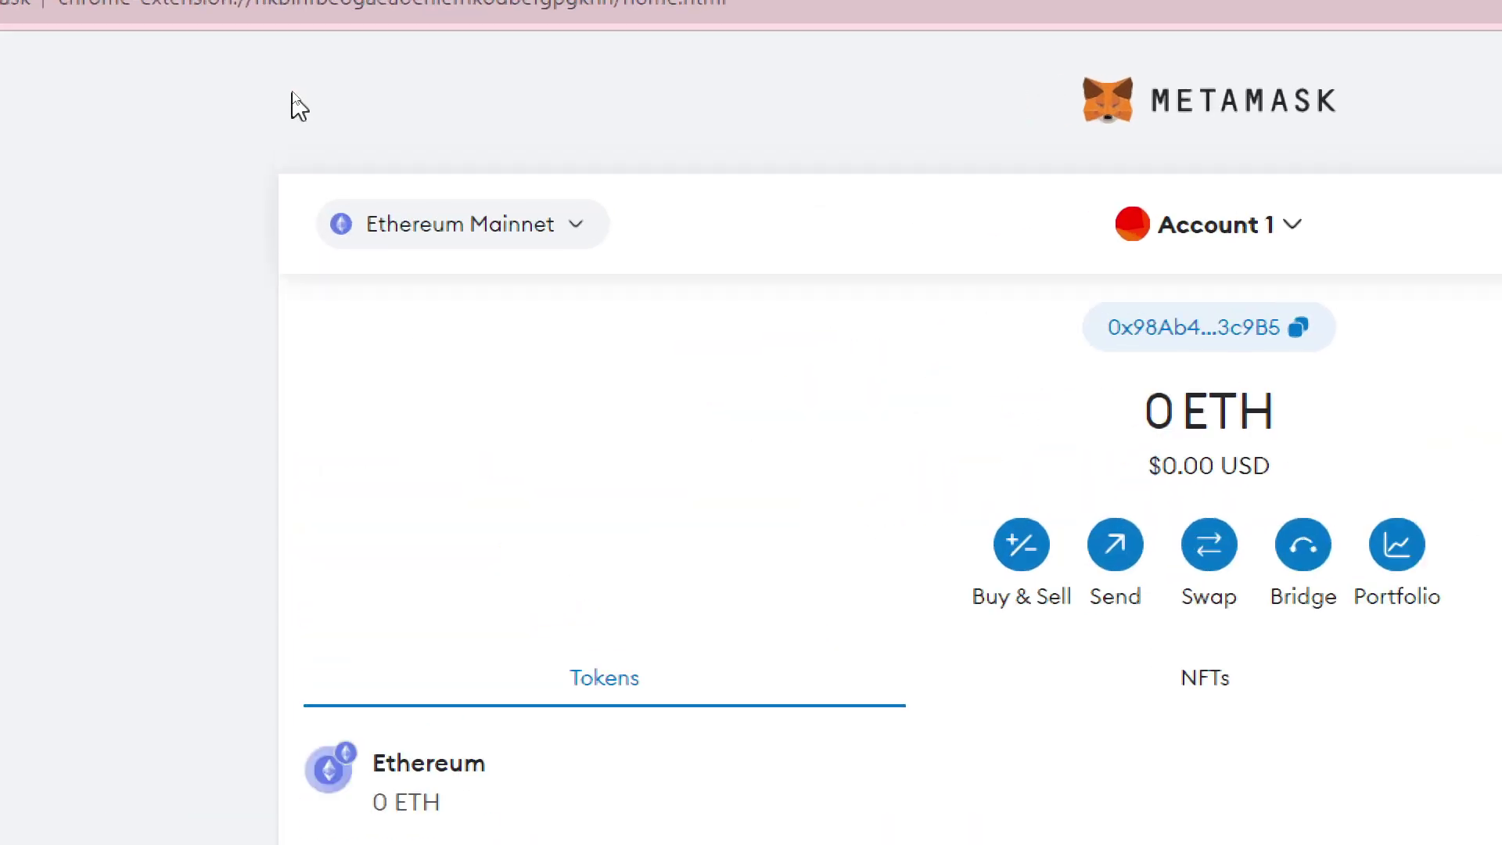
Step: From the Ethereum Mainnet network selector, go to the Add network page
{"action": "left_click", "coordinate": [563, 230]}
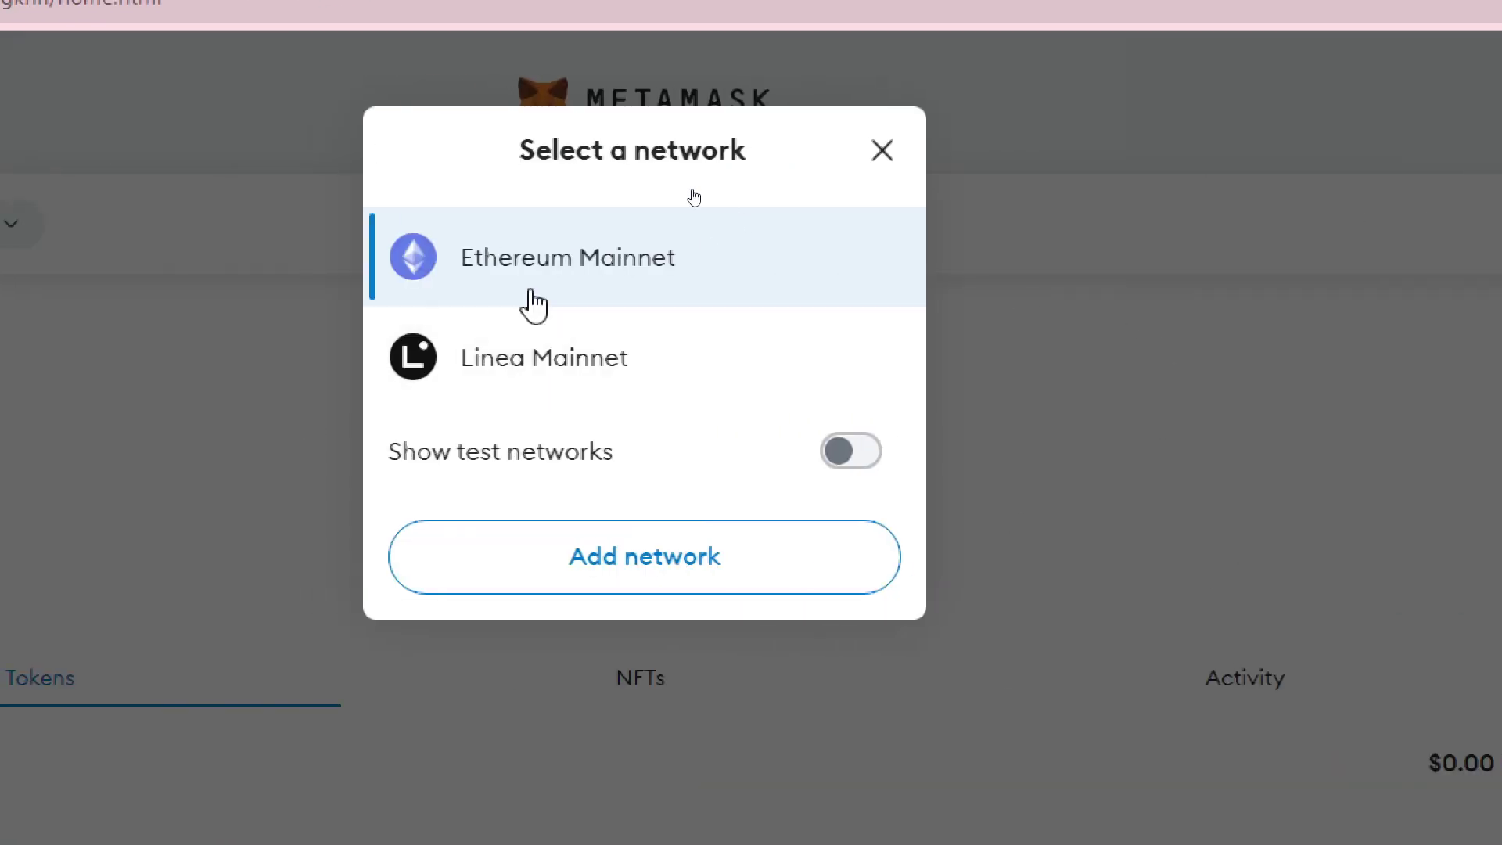
{"action": "left_click", "coordinate": [592, 572]}
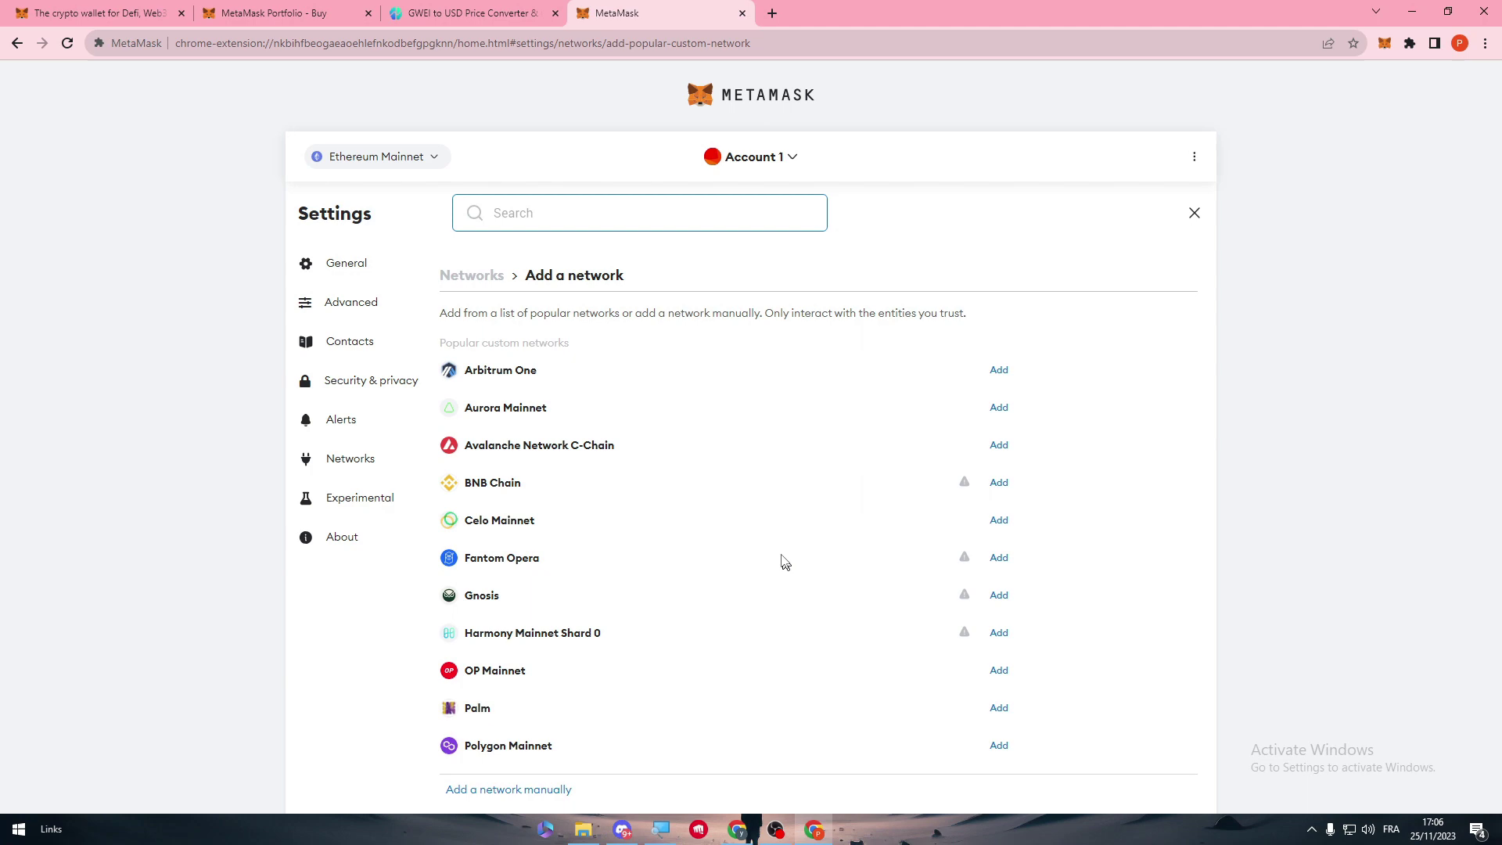
Step: Choose Add a network manually and enter 'Etherium Mainnet' as the network name
{"action": "left_click_drag", "start_coordinate": [442, 411], "coordinate": [566, 411]}
{"action": "left_click", "coordinate": [566, 410]}
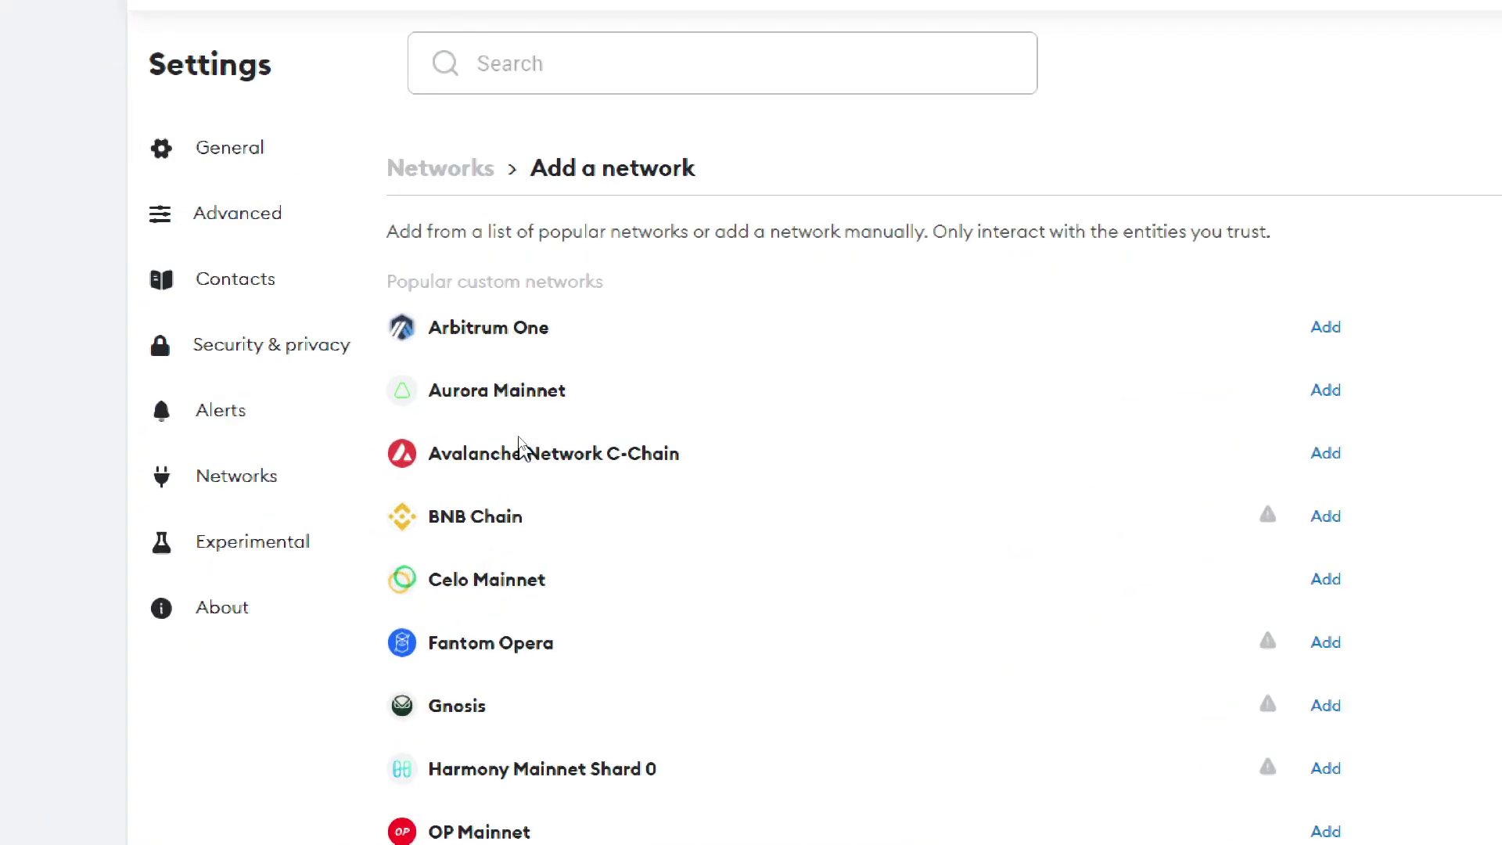
{"action": "scroll", "coordinate": [553, 699], "scroll_direction": "down", "scroll_amount": 3}
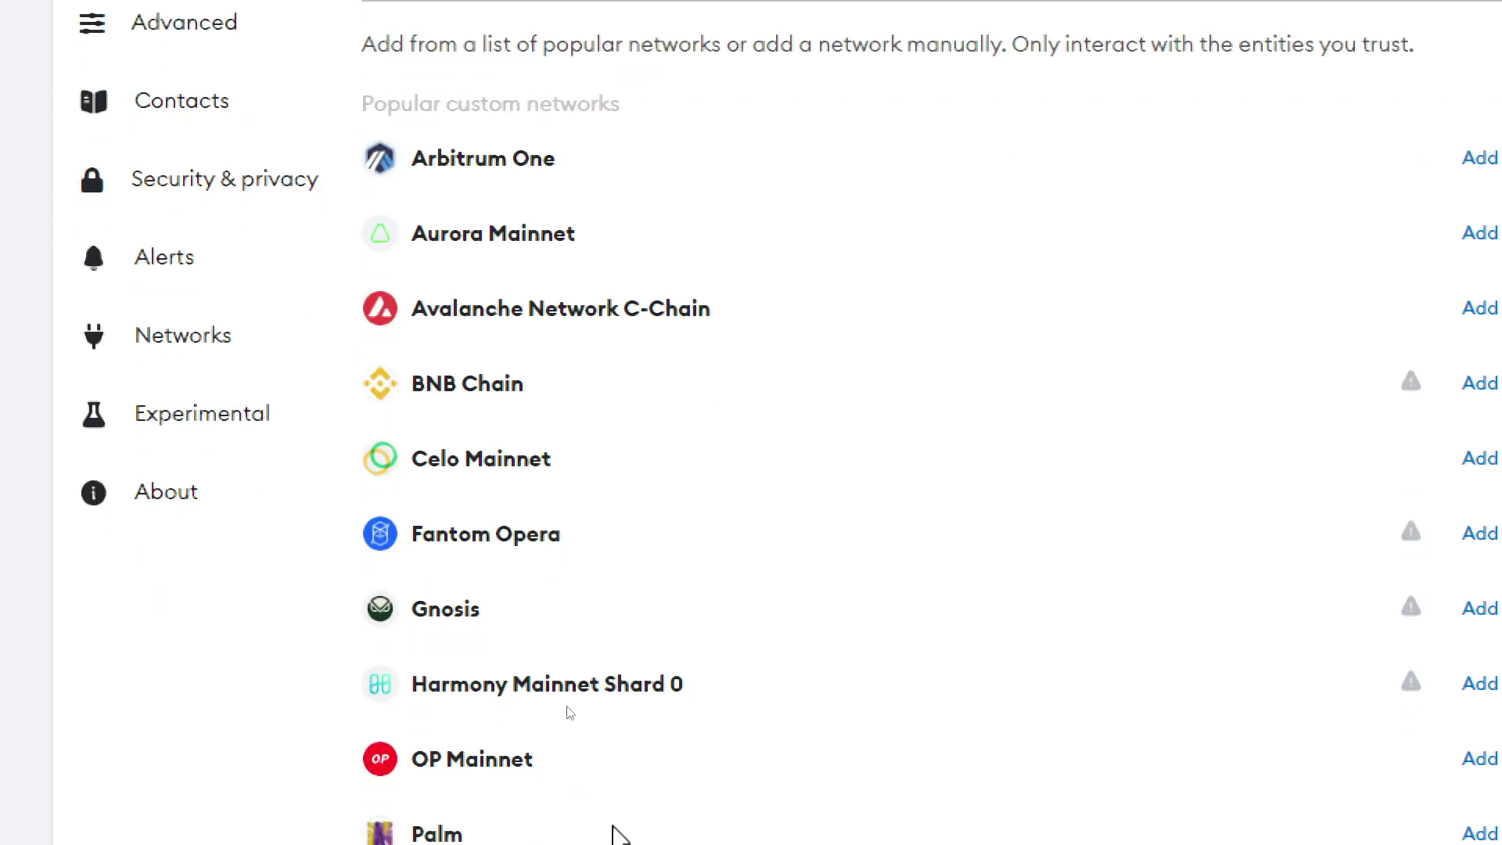
{"action": "scroll", "coordinate": [610, 752], "scroll_direction": "down", "scroll_amount": 2}
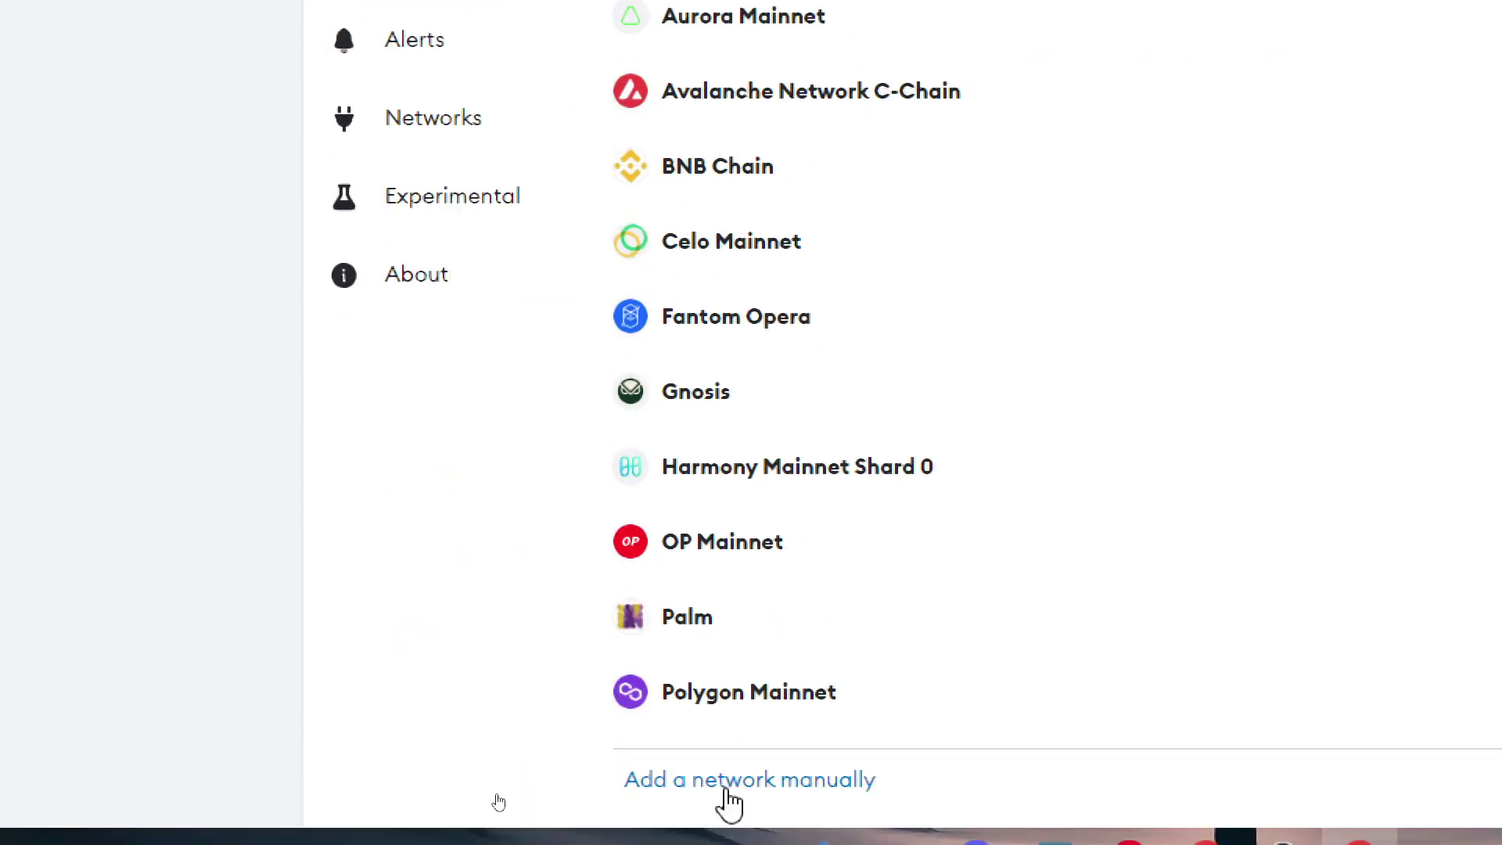
{"action": "left_click", "coordinate": [728, 784]}
{"action": "type", "text": "E"}
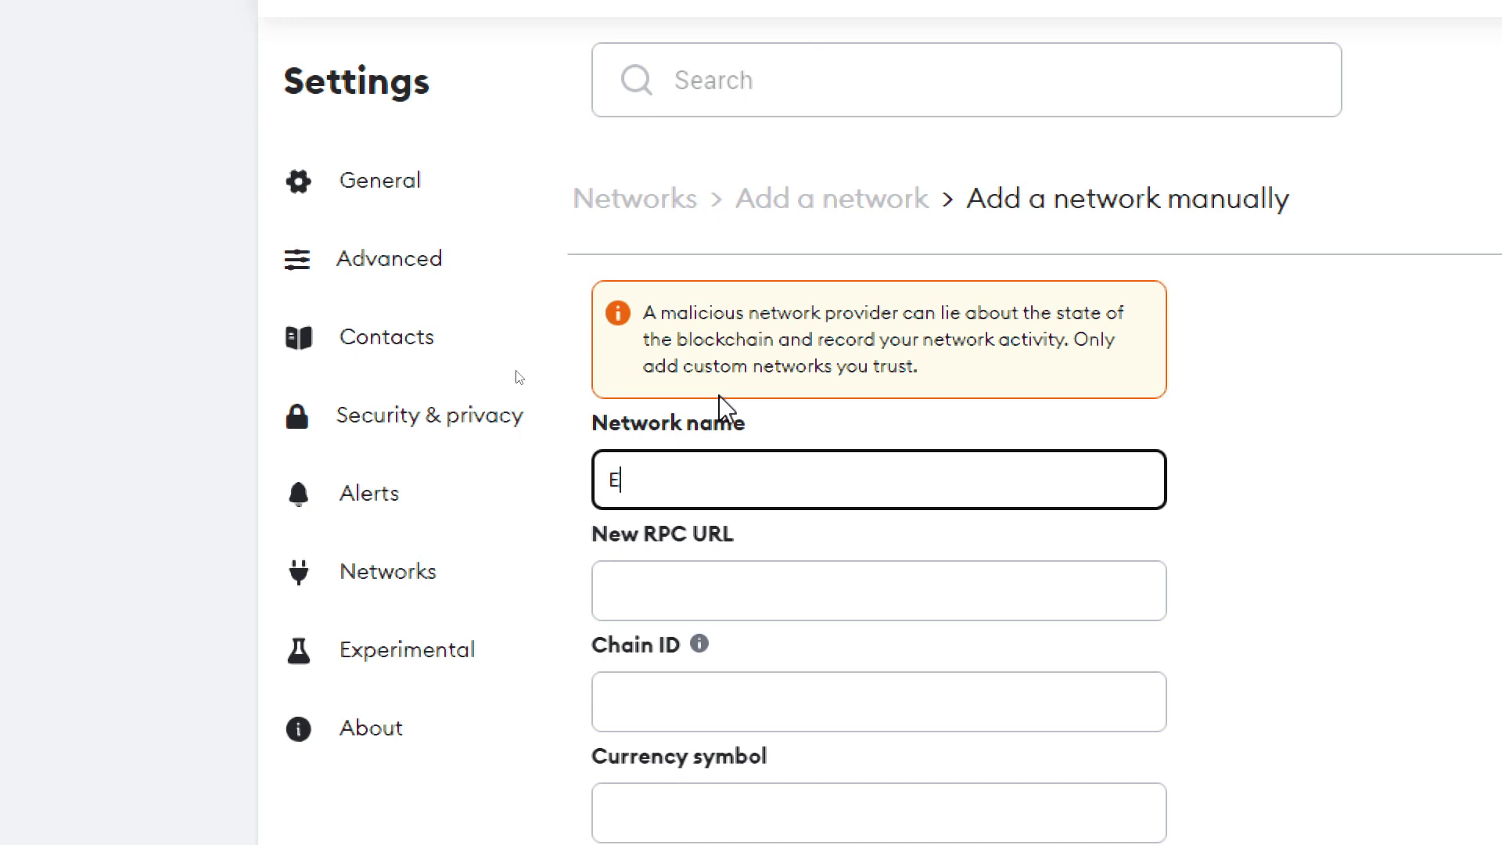
{"action": "type", "text": "theriu"}
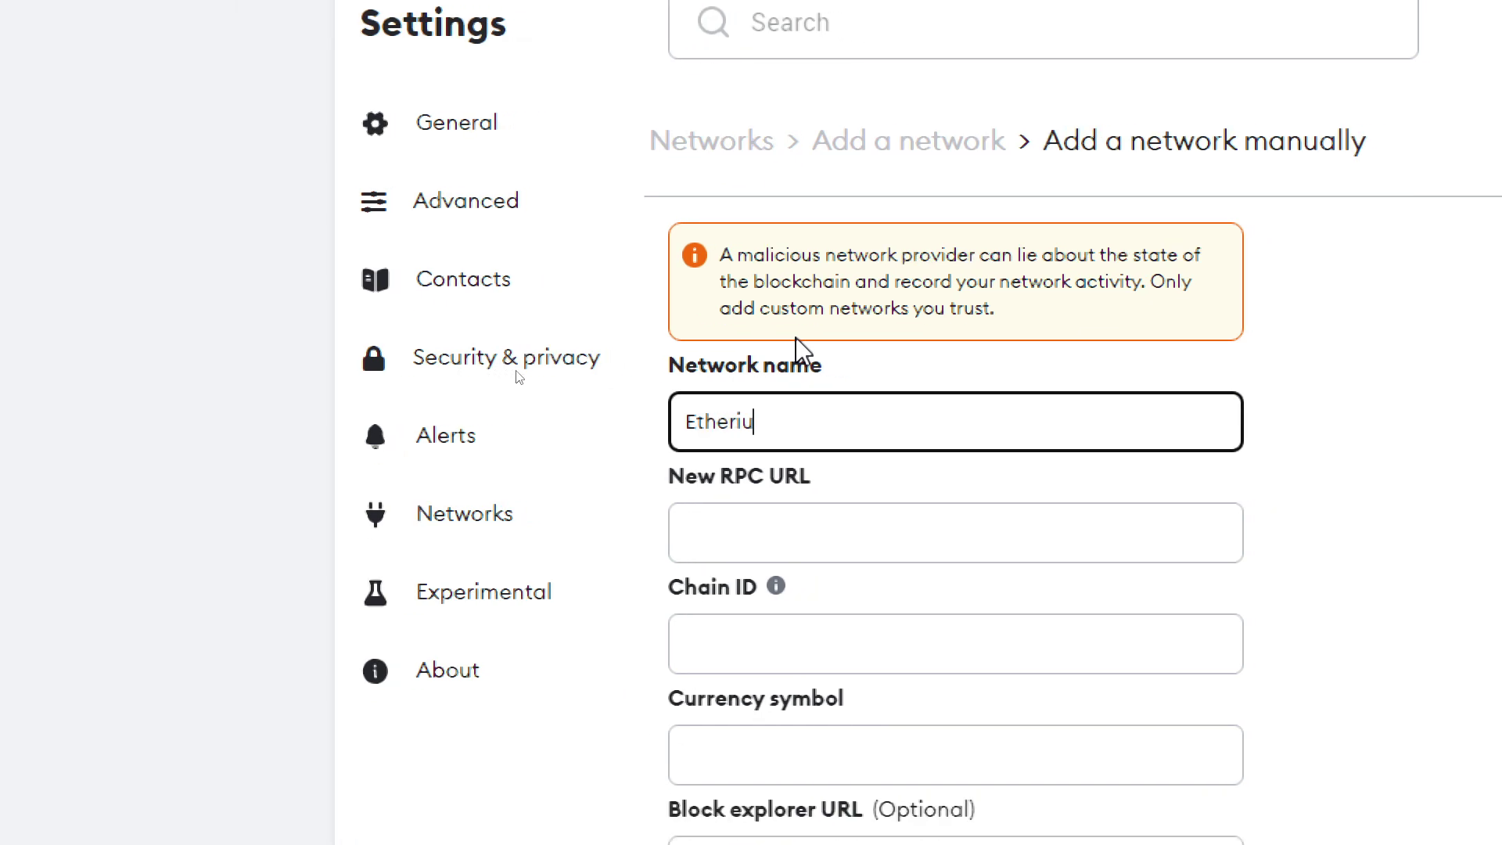
{"action": "type", "text": "m Mainnet"}
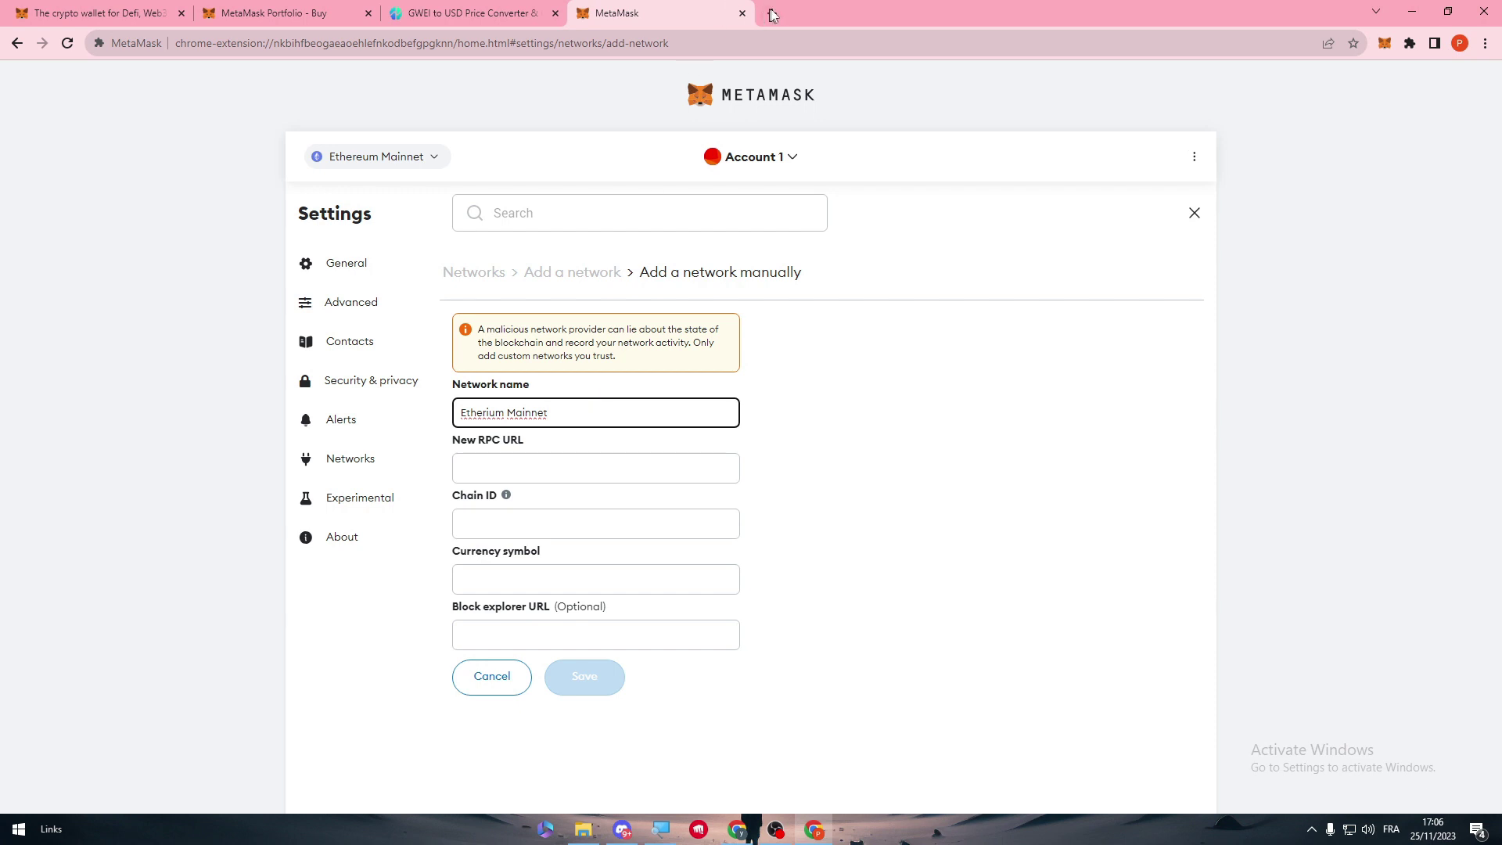
Step: Search 'metamask eth network' in a new tab, accept XM's cookies, and return to results
{"action": "left_click", "coordinate": [771, 13]}
{"action": "type", "text": "metama"}
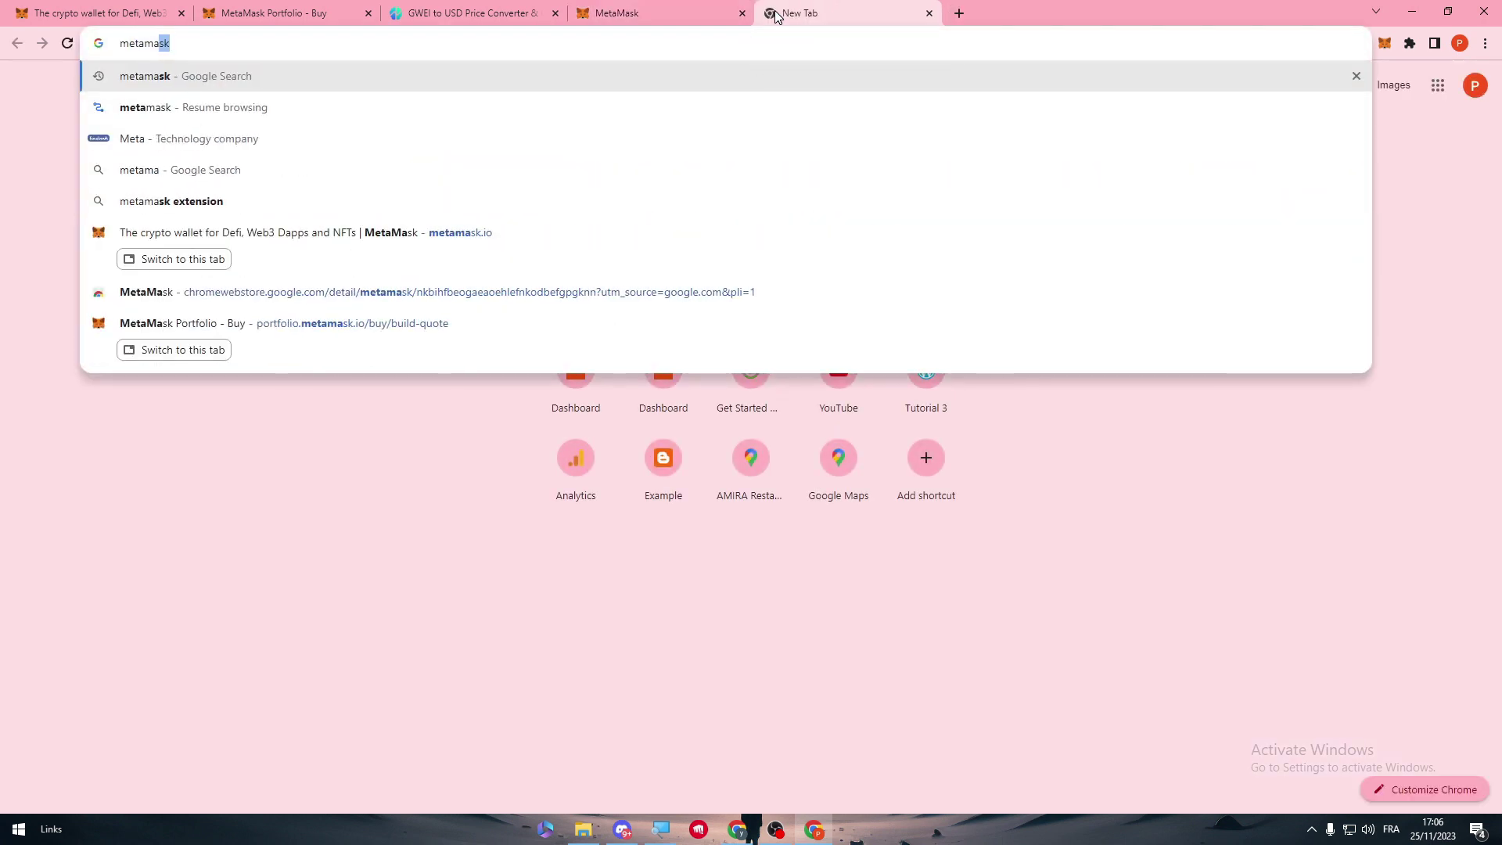
{"action": "type", "text": "sk eth"}
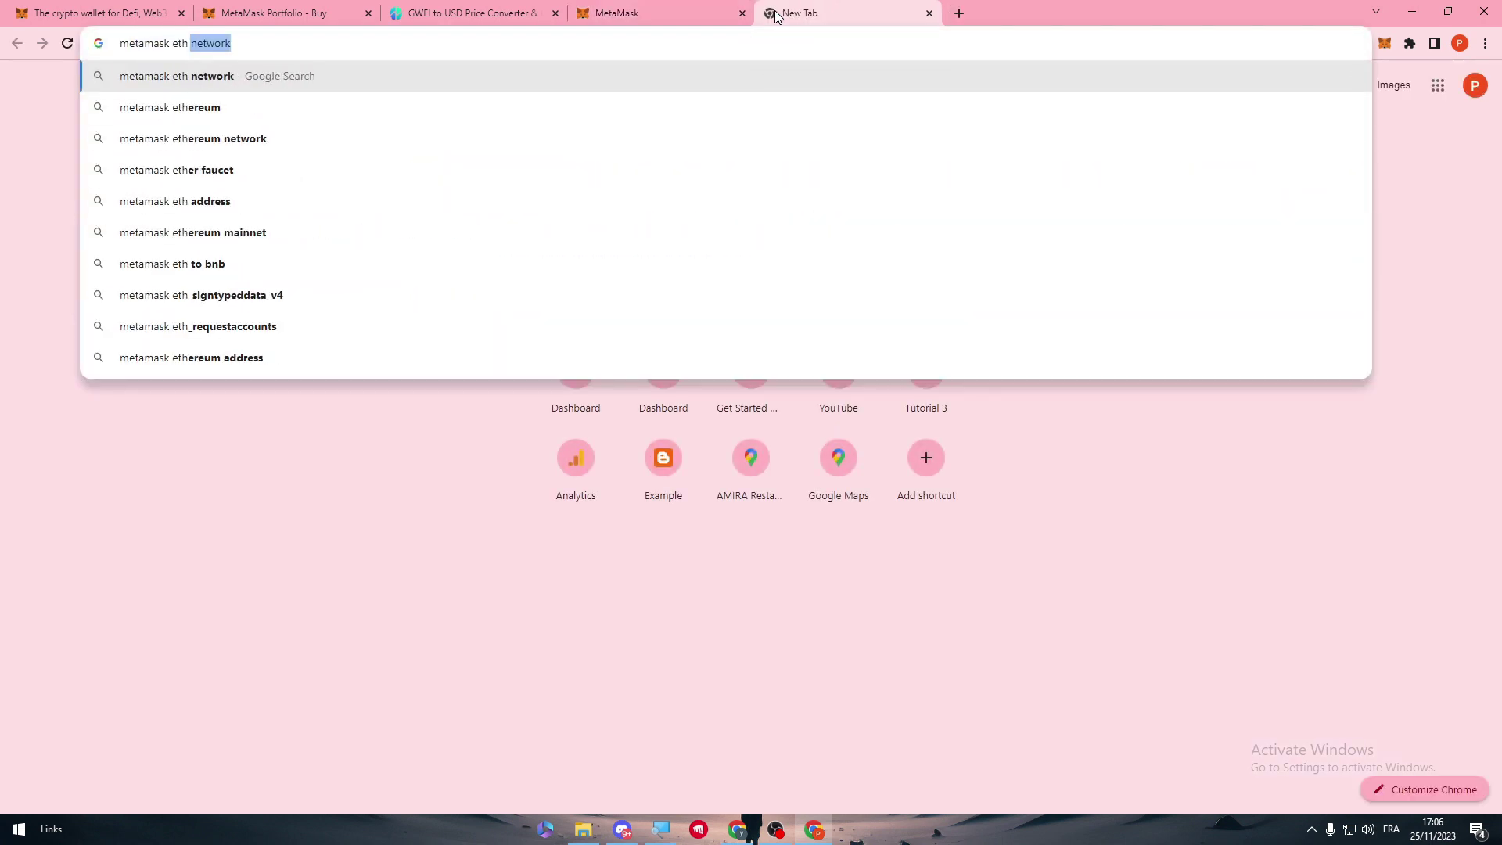
{"action": "key", "text": "Return"}
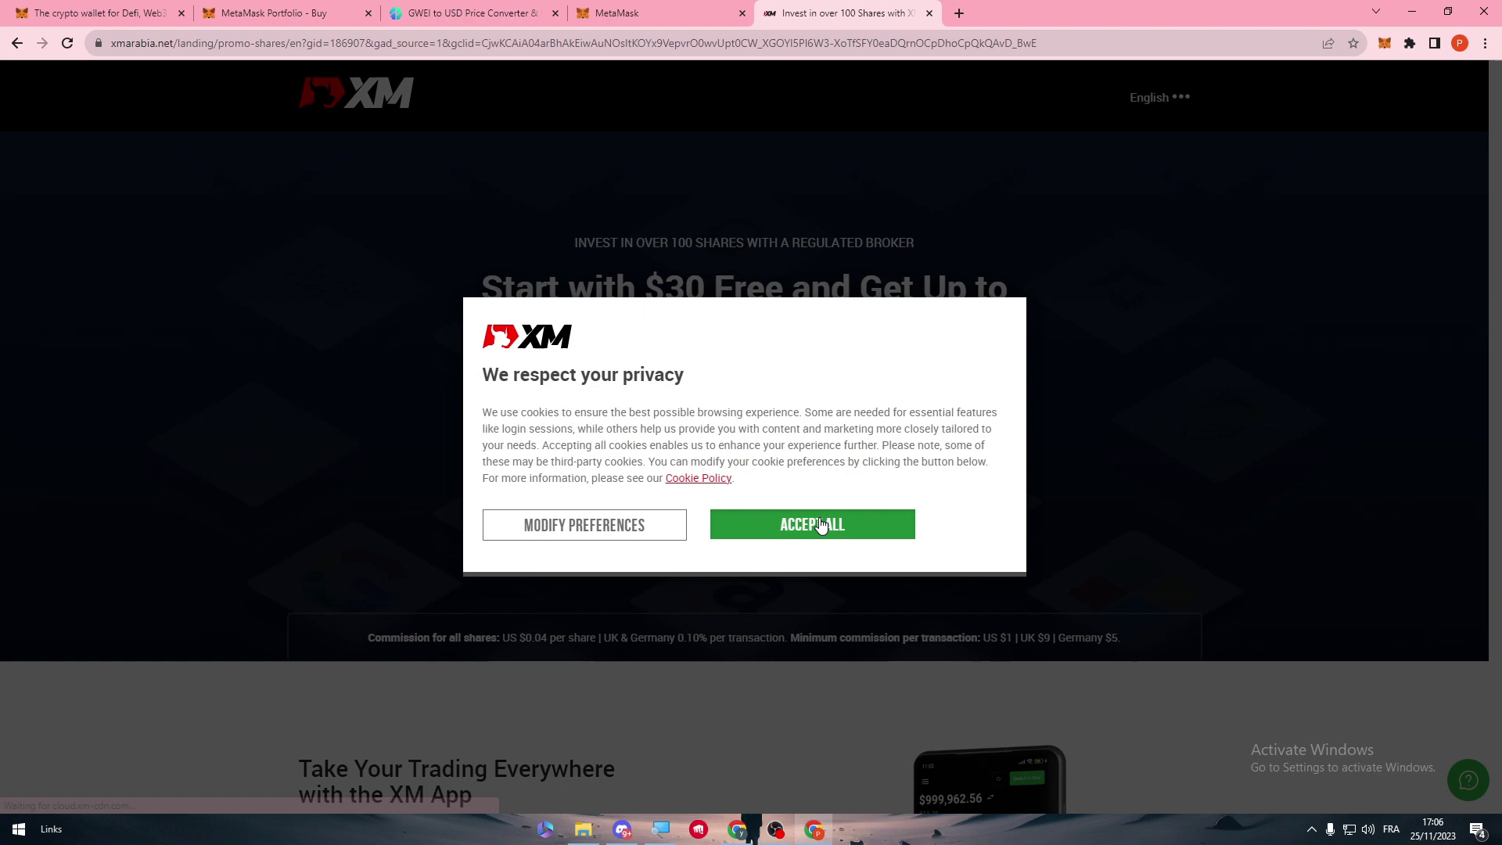
{"action": "left_click", "coordinate": [812, 524]}
{"action": "scroll", "coordinate": [786, 446], "scroll_direction": "down", "scroll_amount": 5}
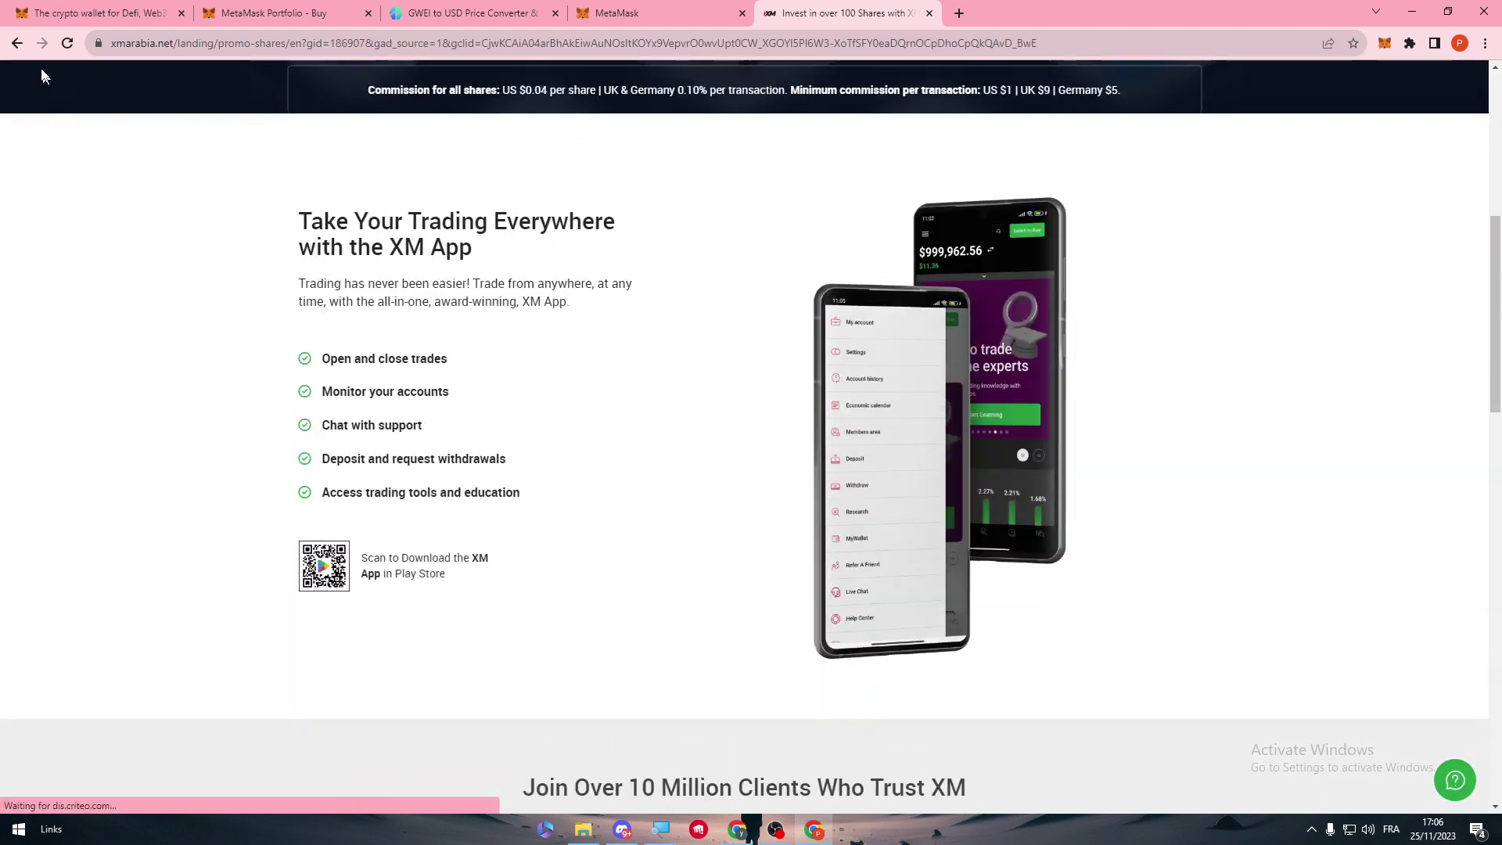
{"action": "key", "text": "alt+Left"}
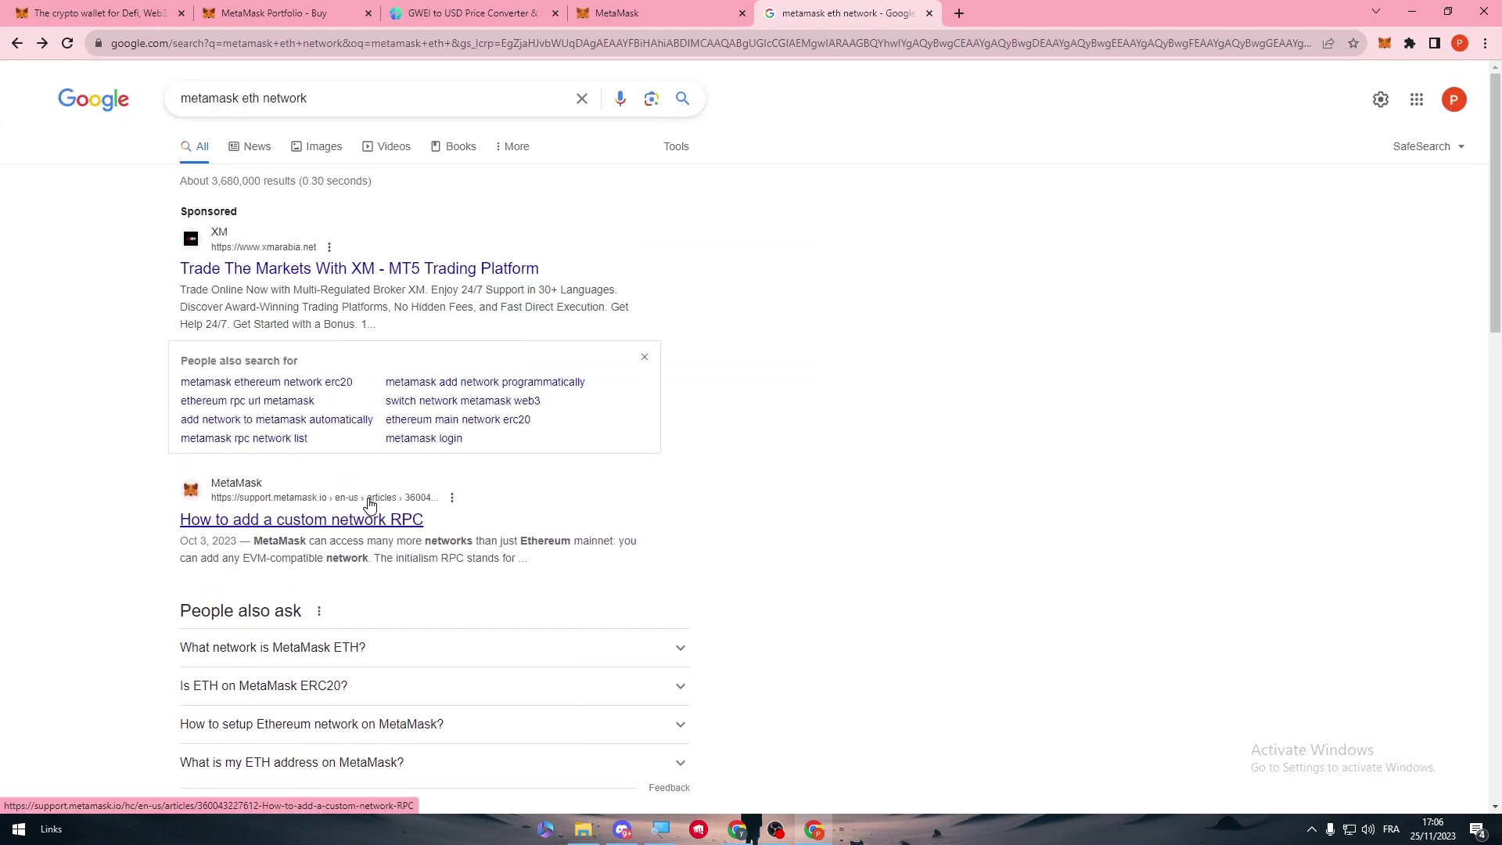
Step: Open MetaMask Support's custom network RPC article at its manual-adding Extension instructions
{"action": "left_click", "coordinate": [373, 502]}
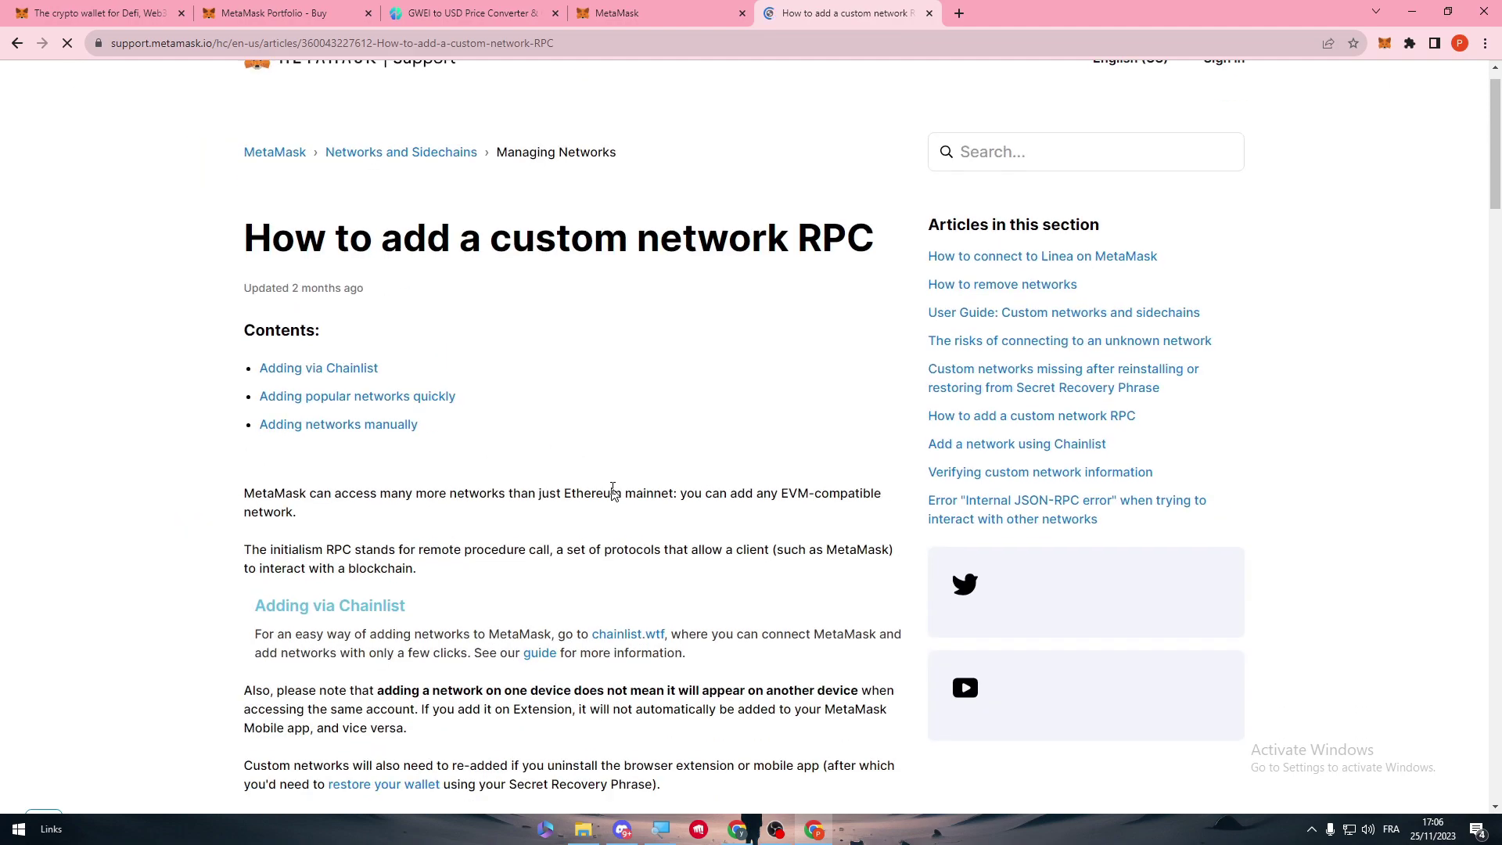
{"action": "scroll", "coordinate": [610, 470], "scroll_direction": "down", "scroll_amount": 5}
{"action": "scroll", "coordinate": [611, 471], "scroll_direction": "down", "scroll_amount": 5}
{"action": "scroll", "coordinate": [592, 466], "scroll_direction": "down", "scroll_amount": 4}
{"action": "scroll", "coordinate": [593, 465], "scroll_direction": "down", "scroll_amount": 5}
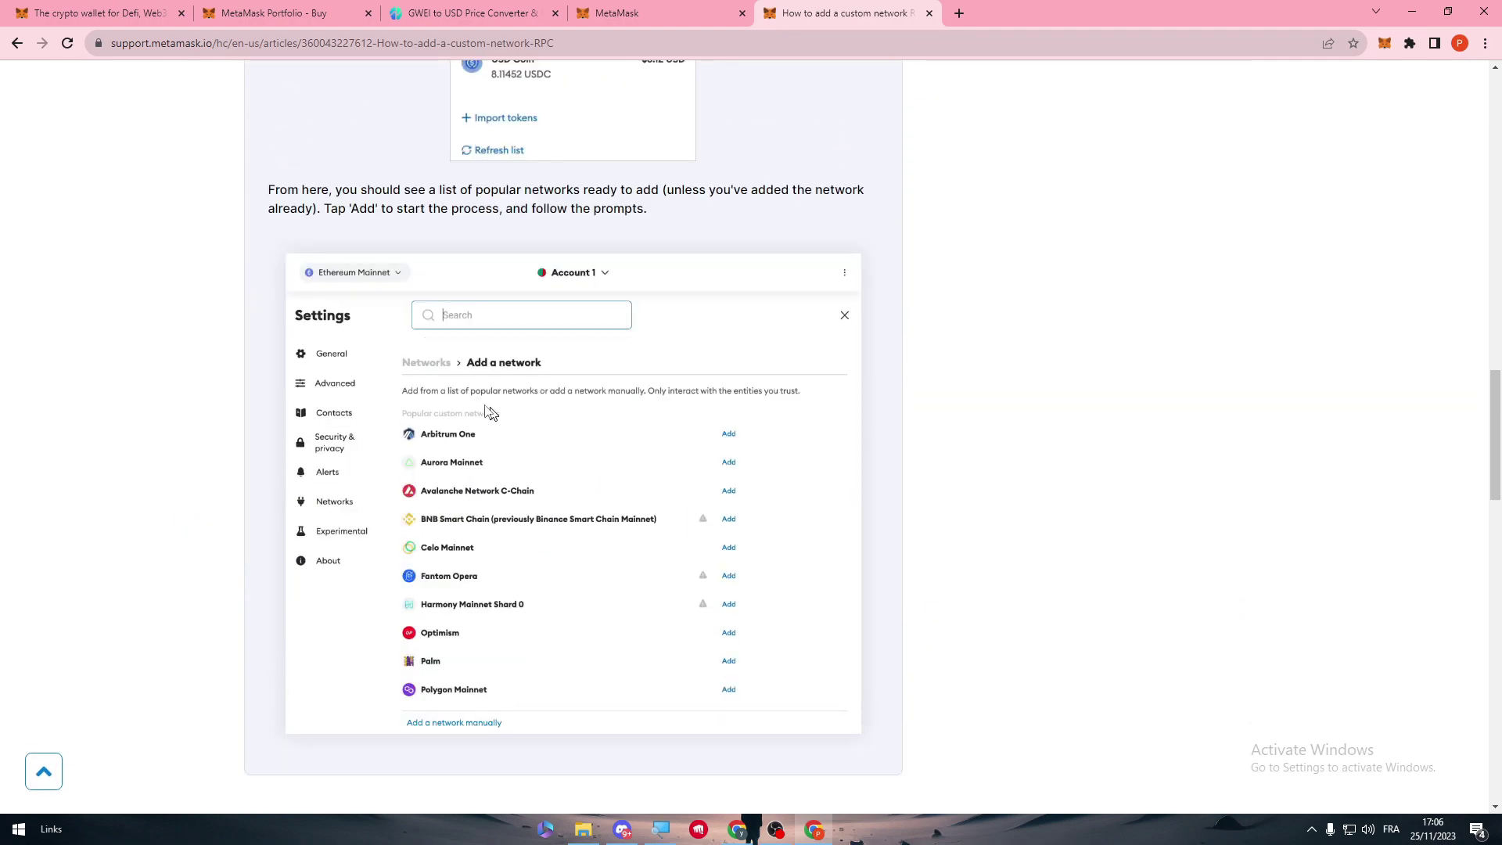
{"action": "scroll", "coordinate": [593, 447], "scroll_direction": "down", "scroll_amount": 4}
{"action": "scroll", "coordinate": [593, 435], "scroll_direction": "down", "scroll_amount": 4}
{"action": "scroll", "coordinate": [586, 421], "scroll_direction": "down", "scroll_amount": 3}
{"action": "scroll", "coordinate": [585, 421], "scroll_direction": "down", "scroll_amount": 5}
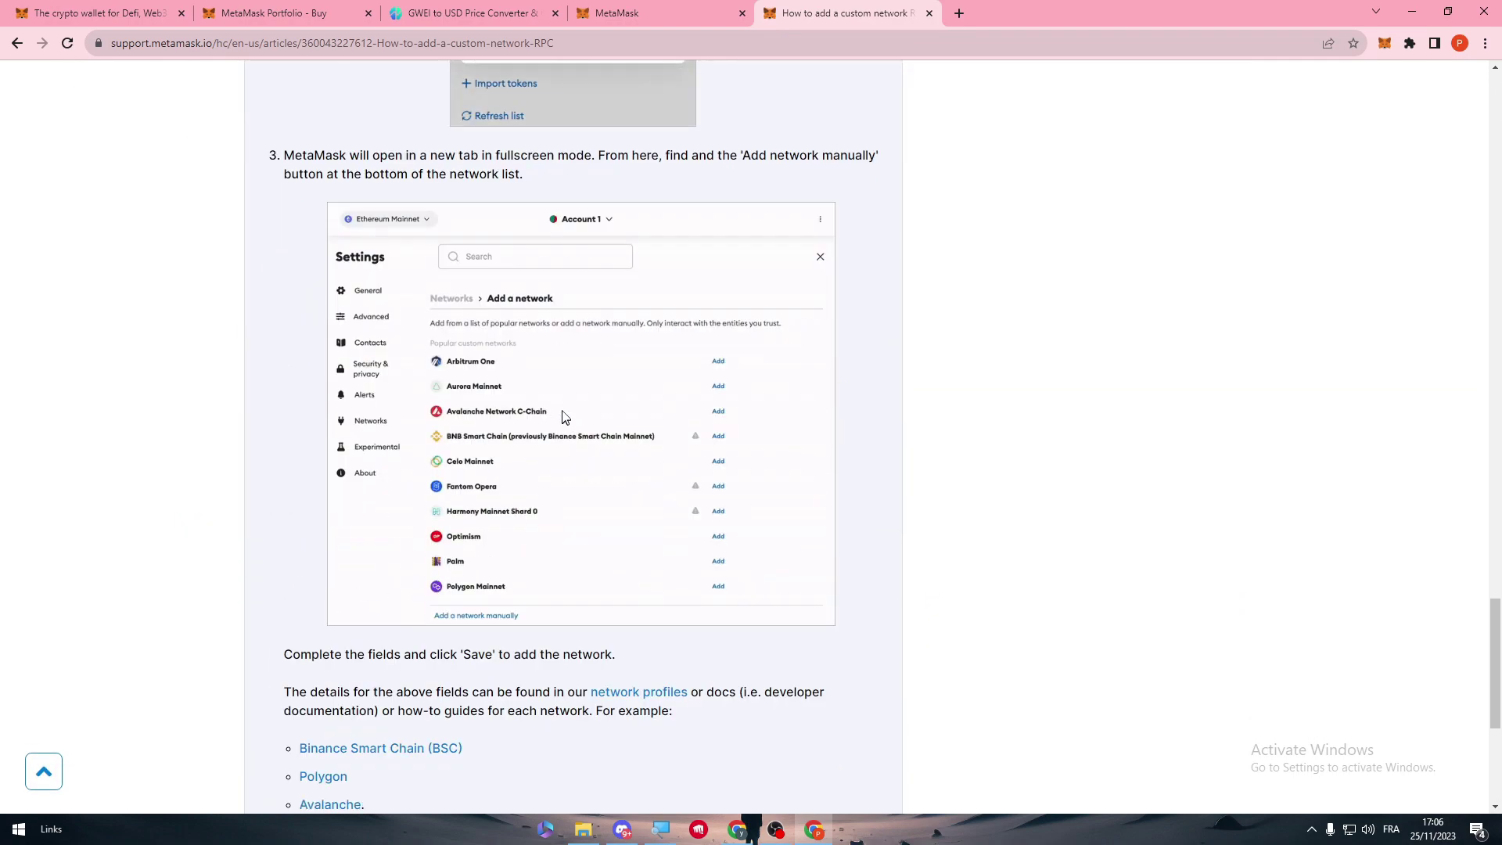
{"action": "scroll", "coordinate": [563, 409], "scroll_direction": "down", "scroll_amount": 5}
{"action": "scroll", "coordinate": [554, 406], "scroll_direction": "up", "scroll_amount": 1}
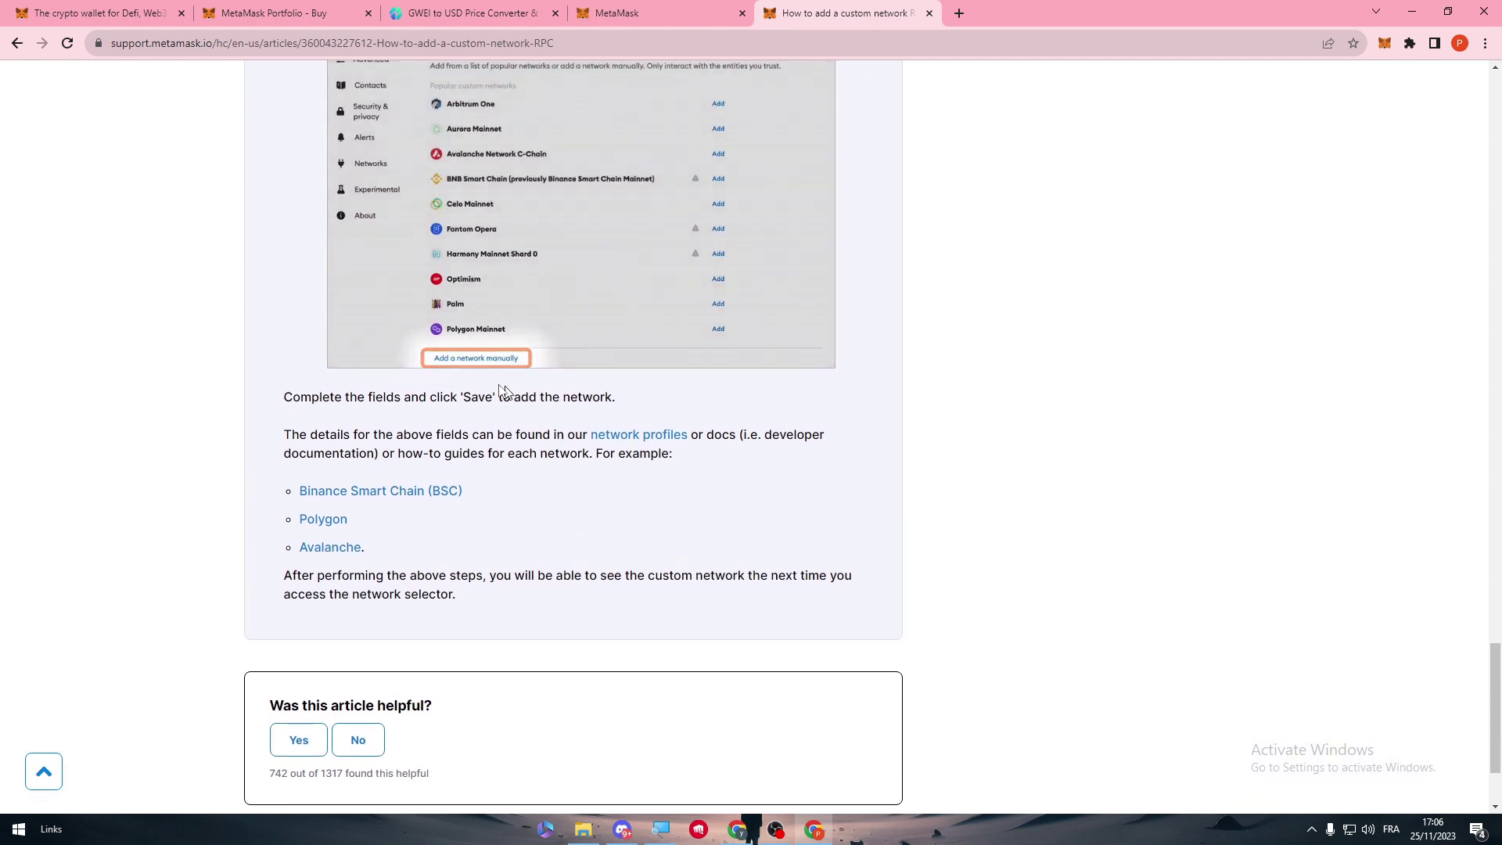
{"action": "scroll", "coordinate": [554, 406], "scroll_direction": "up", "scroll_amount": 2}
{"action": "scroll", "coordinate": [486, 375], "scroll_direction": "up", "scroll_amount": 1}
{"action": "scroll", "coordinate": [486, 375], "scroll_direction": "up", "scroll_amount": 1}
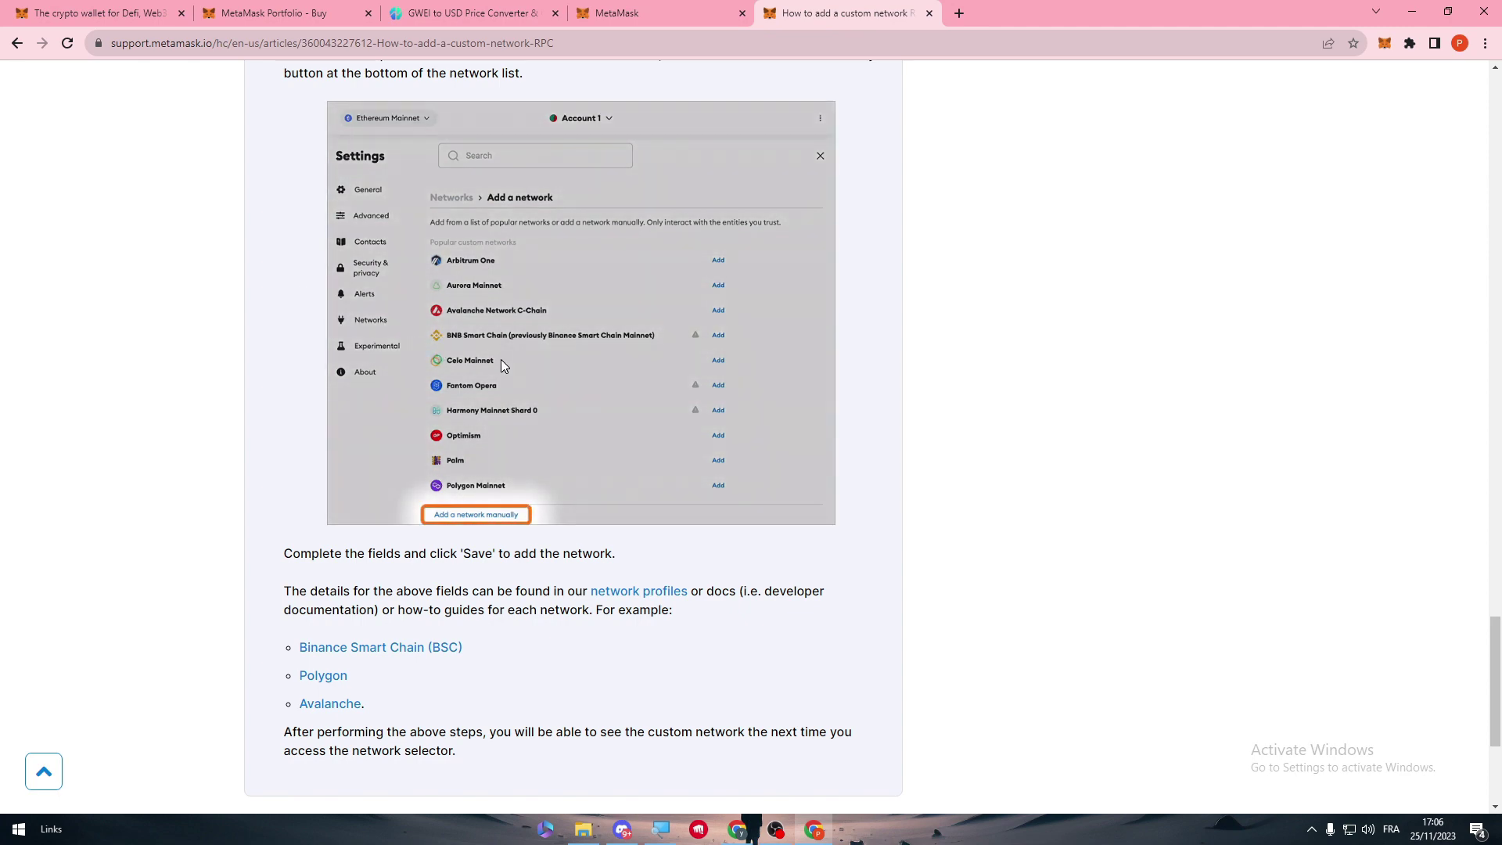
{"action": "scroll", "coordinate": [488, 354], "scroll_direction": "up", "scroll_amount": 5}
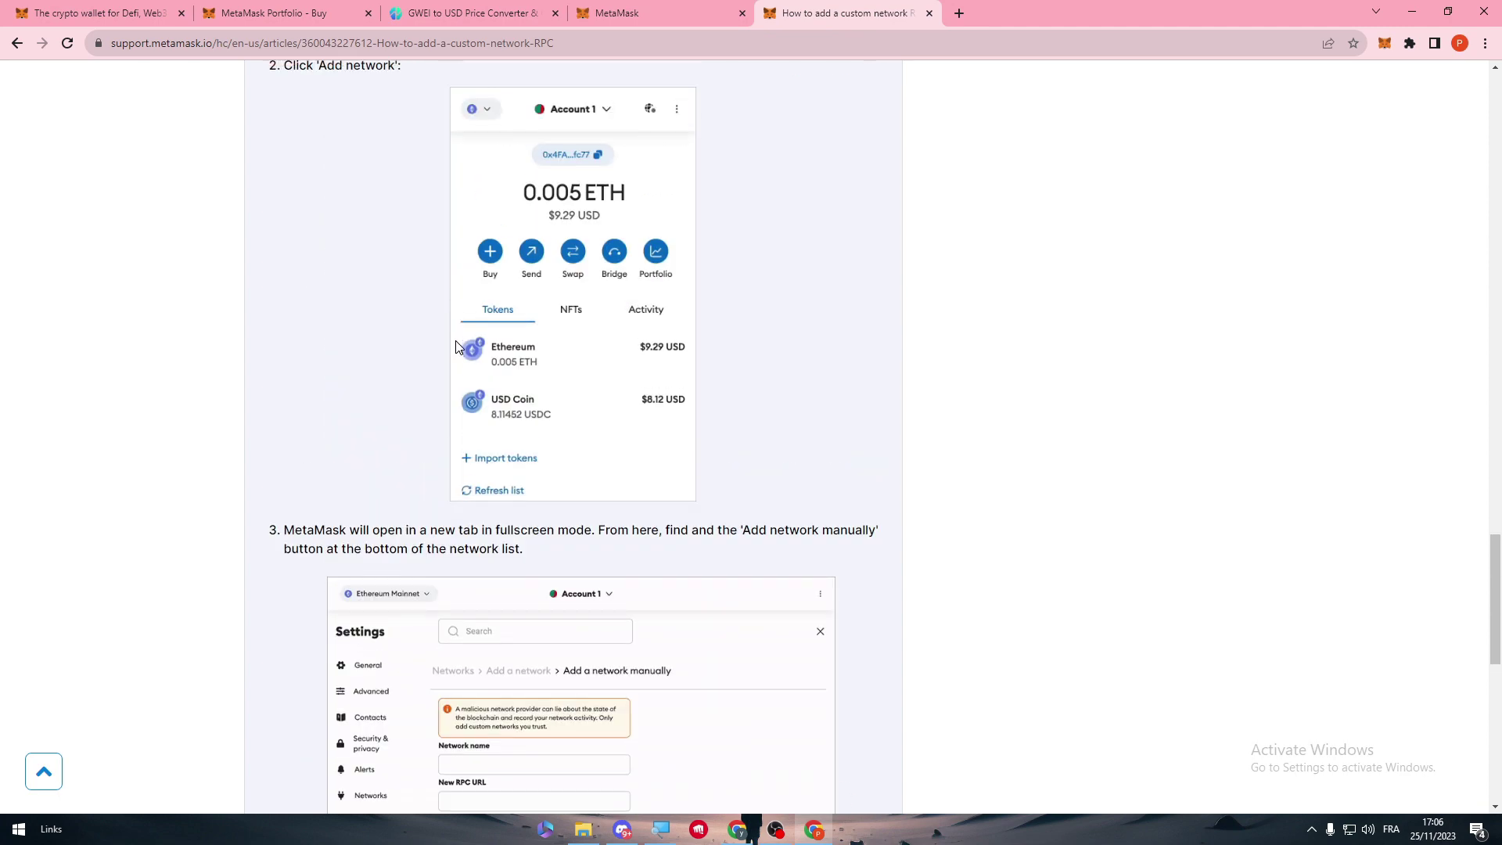
{"action": "scroll", "coordinate": [456, 344], "scroll_direction": "up", "scroll_amount": 5}
{"action": "scroll", "coordinate": [456, 343], "scroll_direction": "down", "scroll_amount": 2}
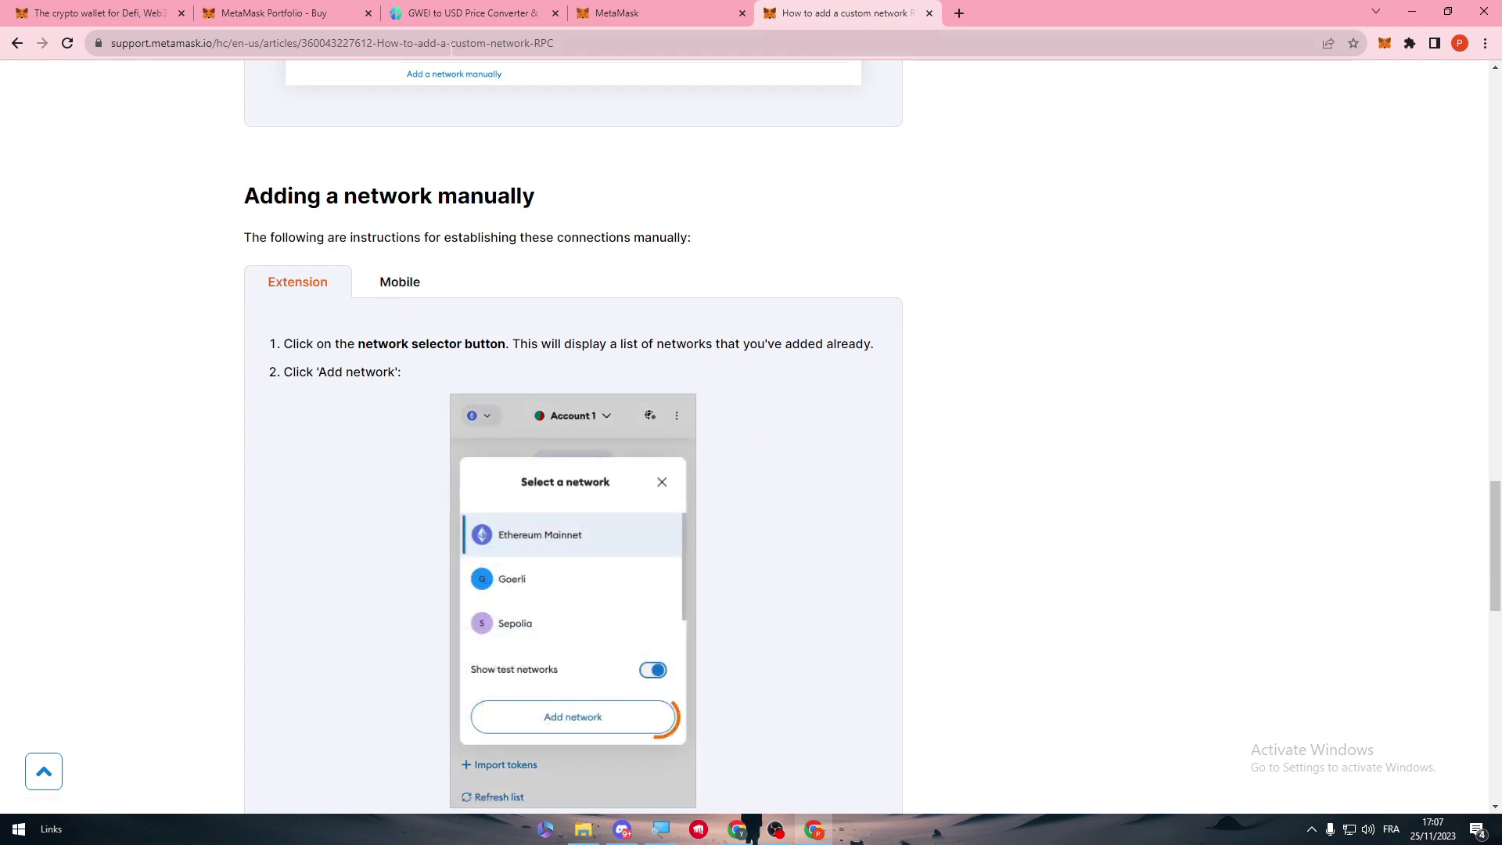
Step: Google 'ethereum mainnet rpc url', select the first RPC server address, then return to Portfolio Buy
{"action": "left_click", "coordinate": [447, 43]}
{"action": "type", "text": "ether"}
{"action": "type", "text": "iuml"}
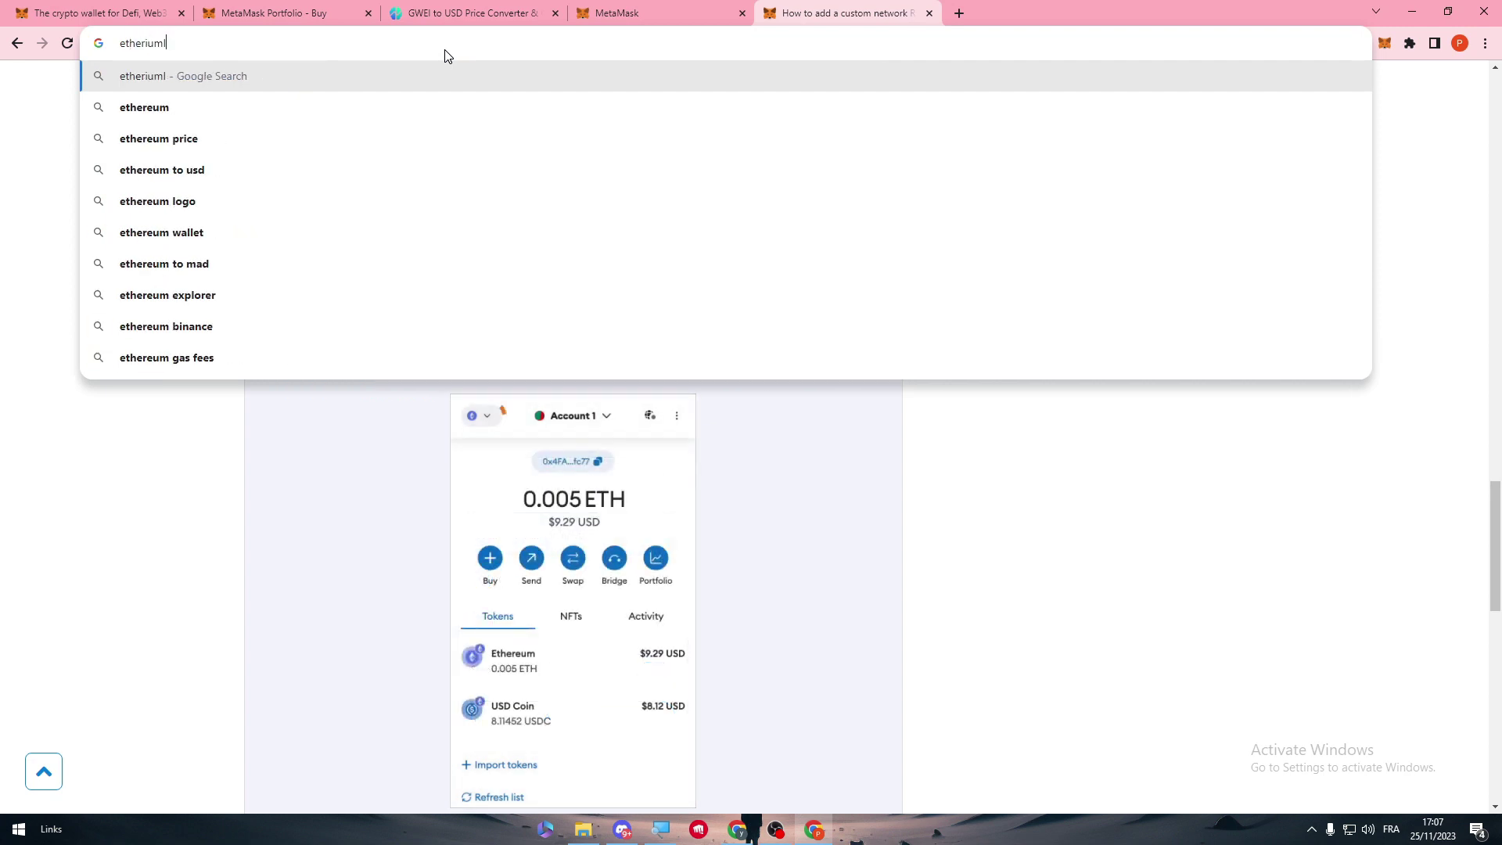
{"action": "key", "text": "BackSpace"}
{"action": "key", "text": "BackSpace"}
{"action": "key", "text": "BackSpace"}
{"action": "key", "text": "BackSpace"}
{"action": "type", "text": "eum m"}
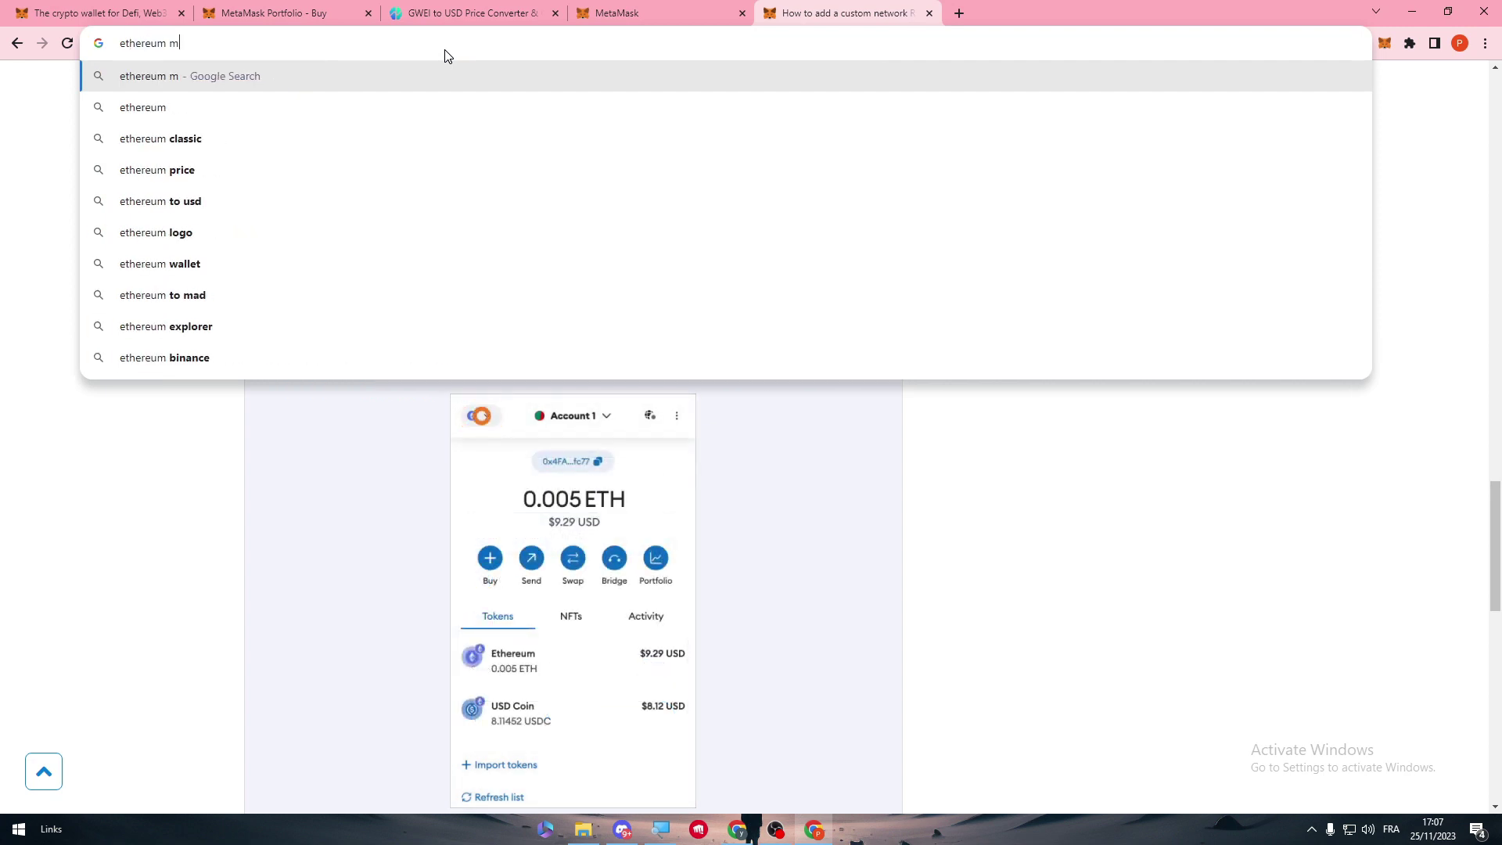
{"action": "type", "text": "ain net"}
{"action": "key", "text": "BackSpace"}
{"action": "key", "text": "BackSpace"}
{"action": "key", "text": "BackSpace"}
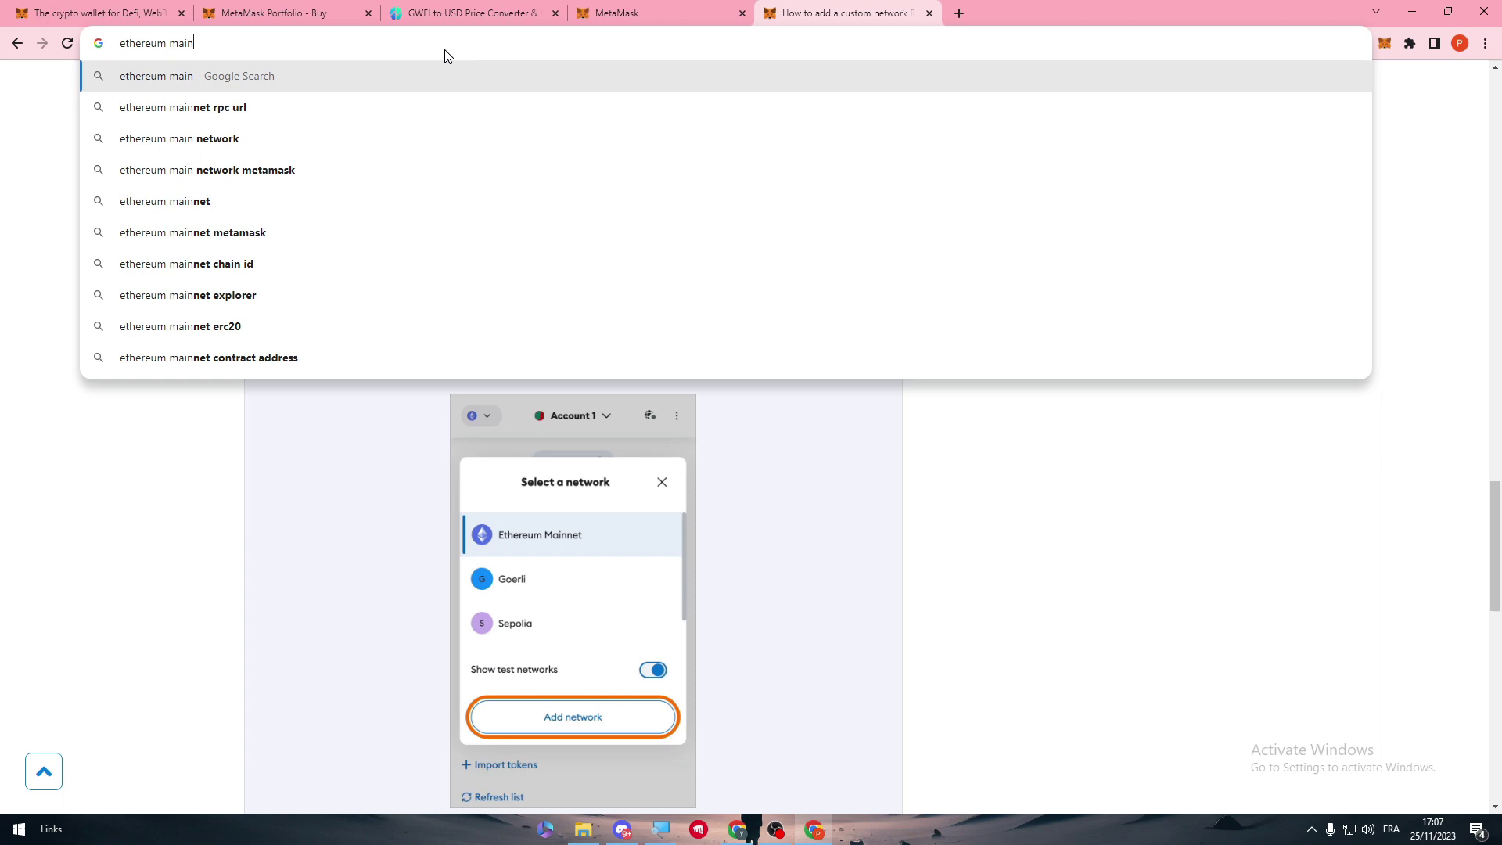
{"action": "type", "text": "net rpc url"}
{"action": "key", "text": "Return"}
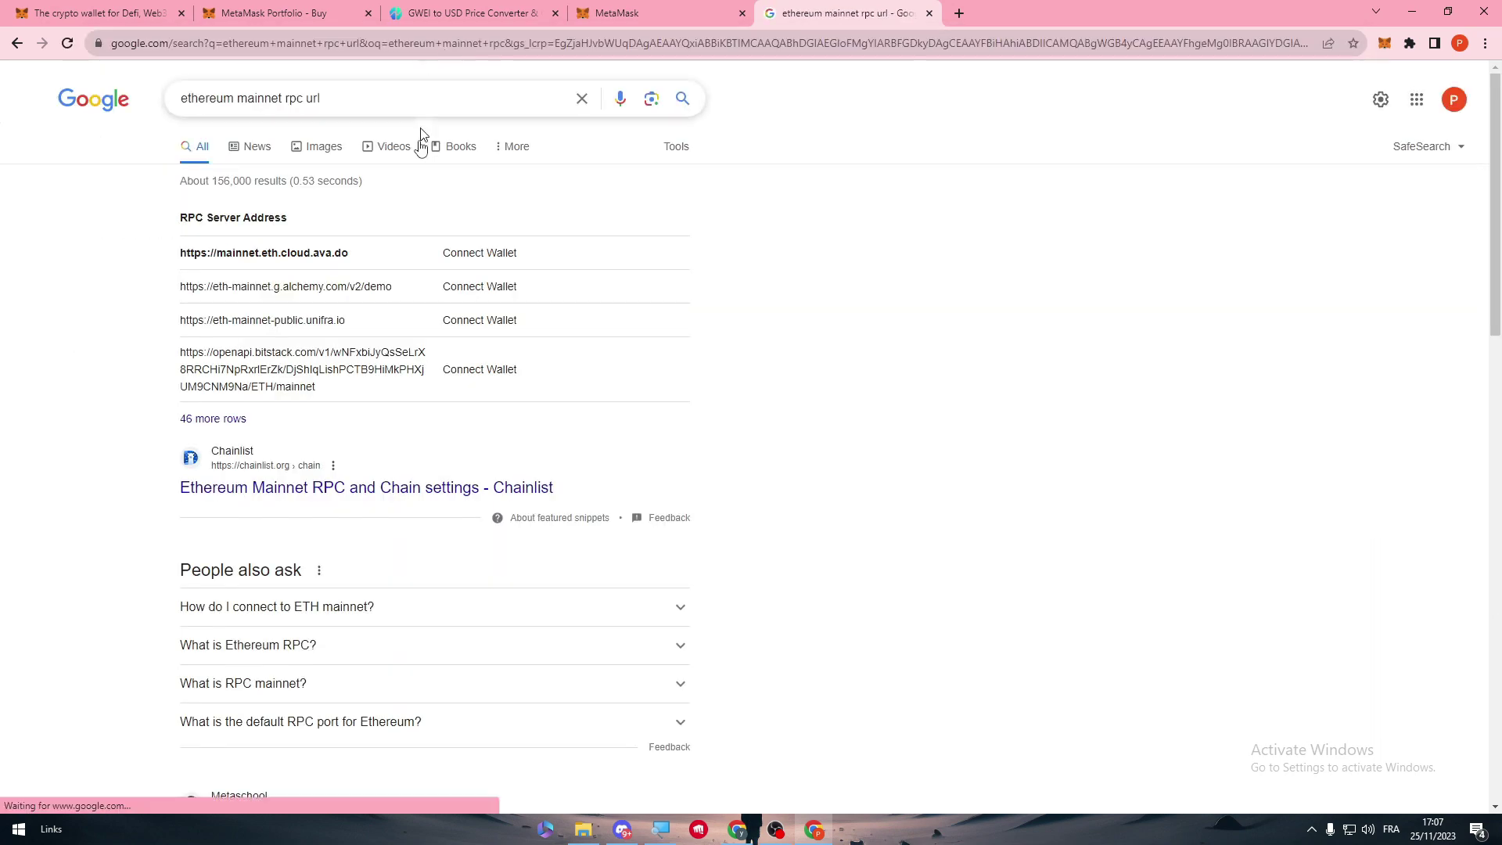
{"action": "double_click", "coordinate": [237, 252]}
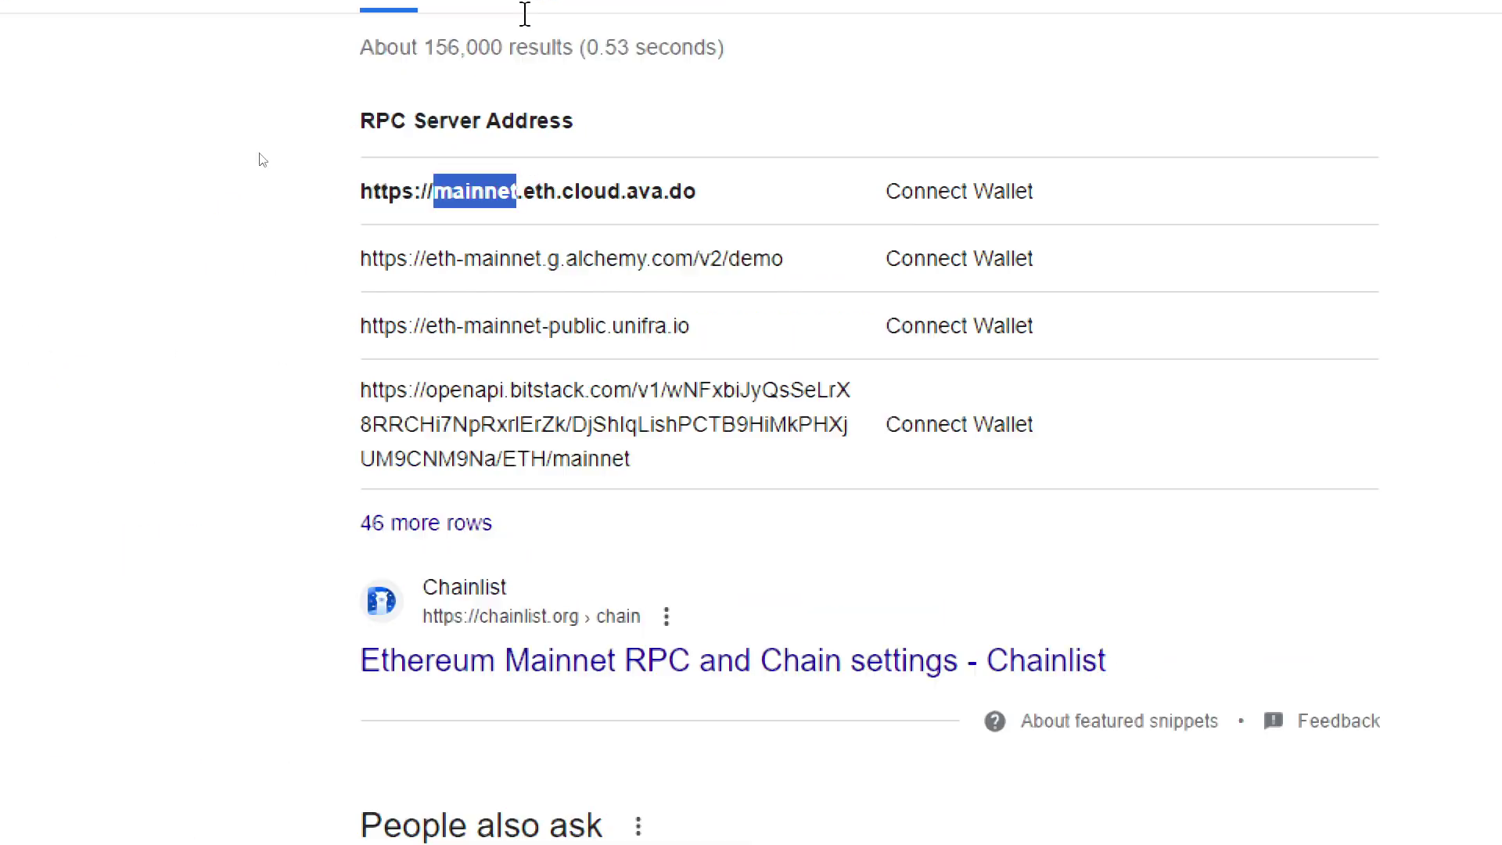
{"action": "triple_click", "coordinate": [517, 282]}
{"action": "left_click", "coordinate": [516, 356]}
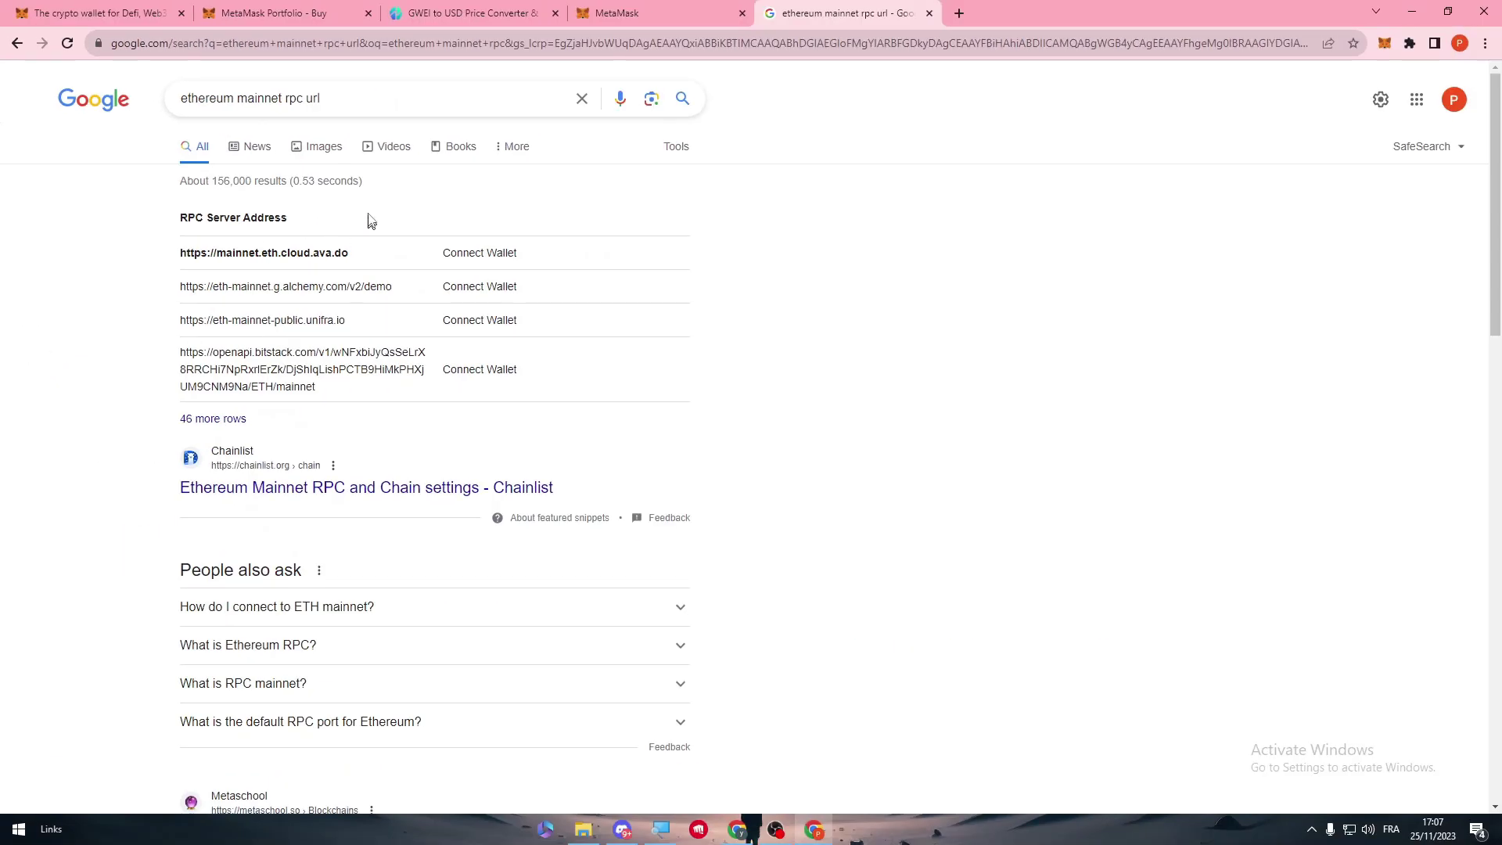
{"action": "left_click", "coordinate": [307, 13]}
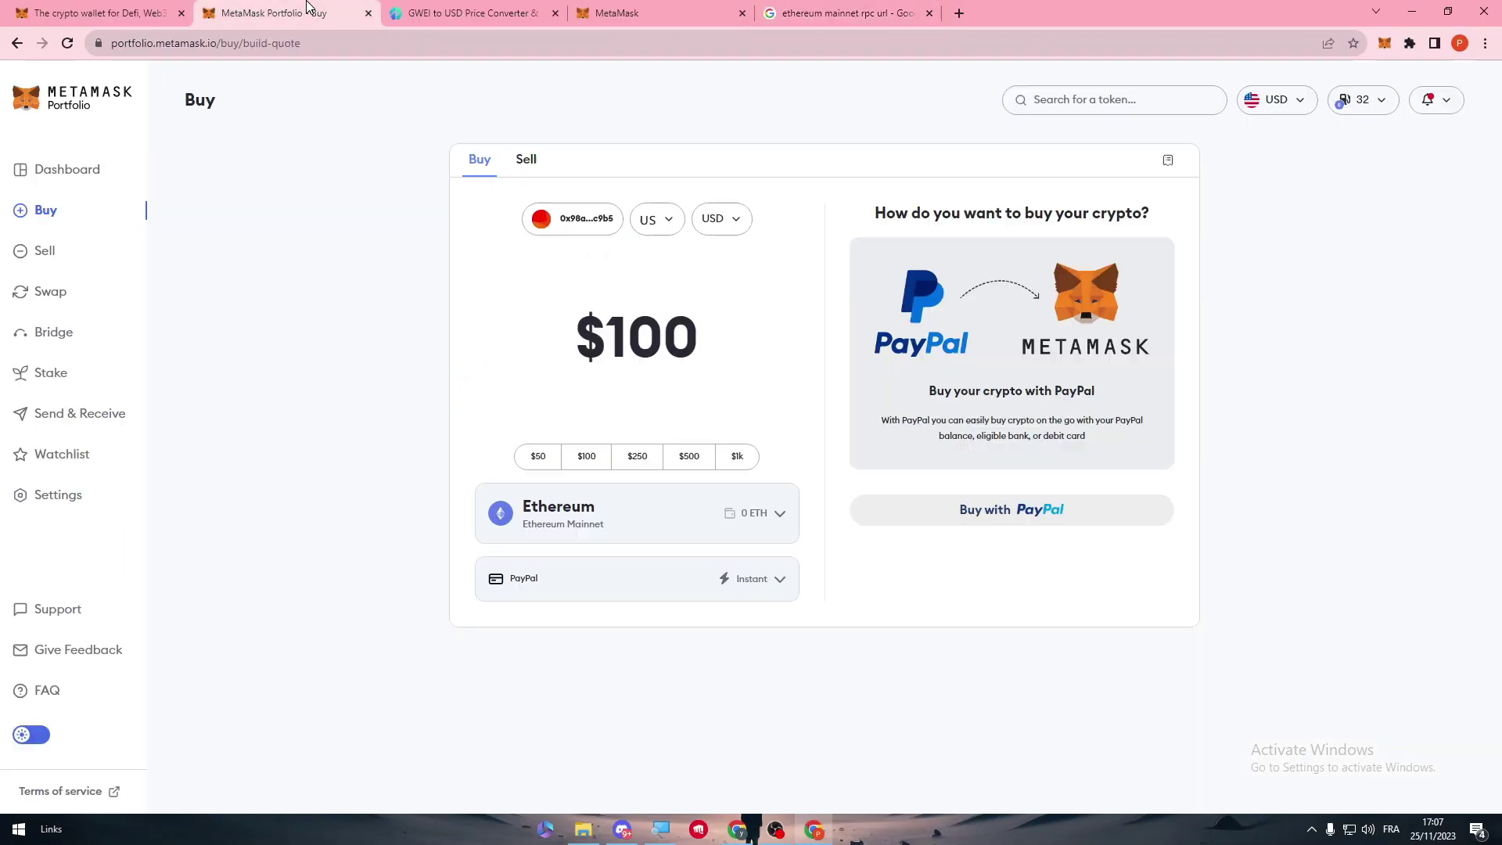
Step: Leave the New RPC URL field empty and browse the search, Portfolio Buy and GWEI tabs
{"action": "left_click", "coordinate": [645, 12]}
{"action": "left_click", "coordinate": [468, 464]}
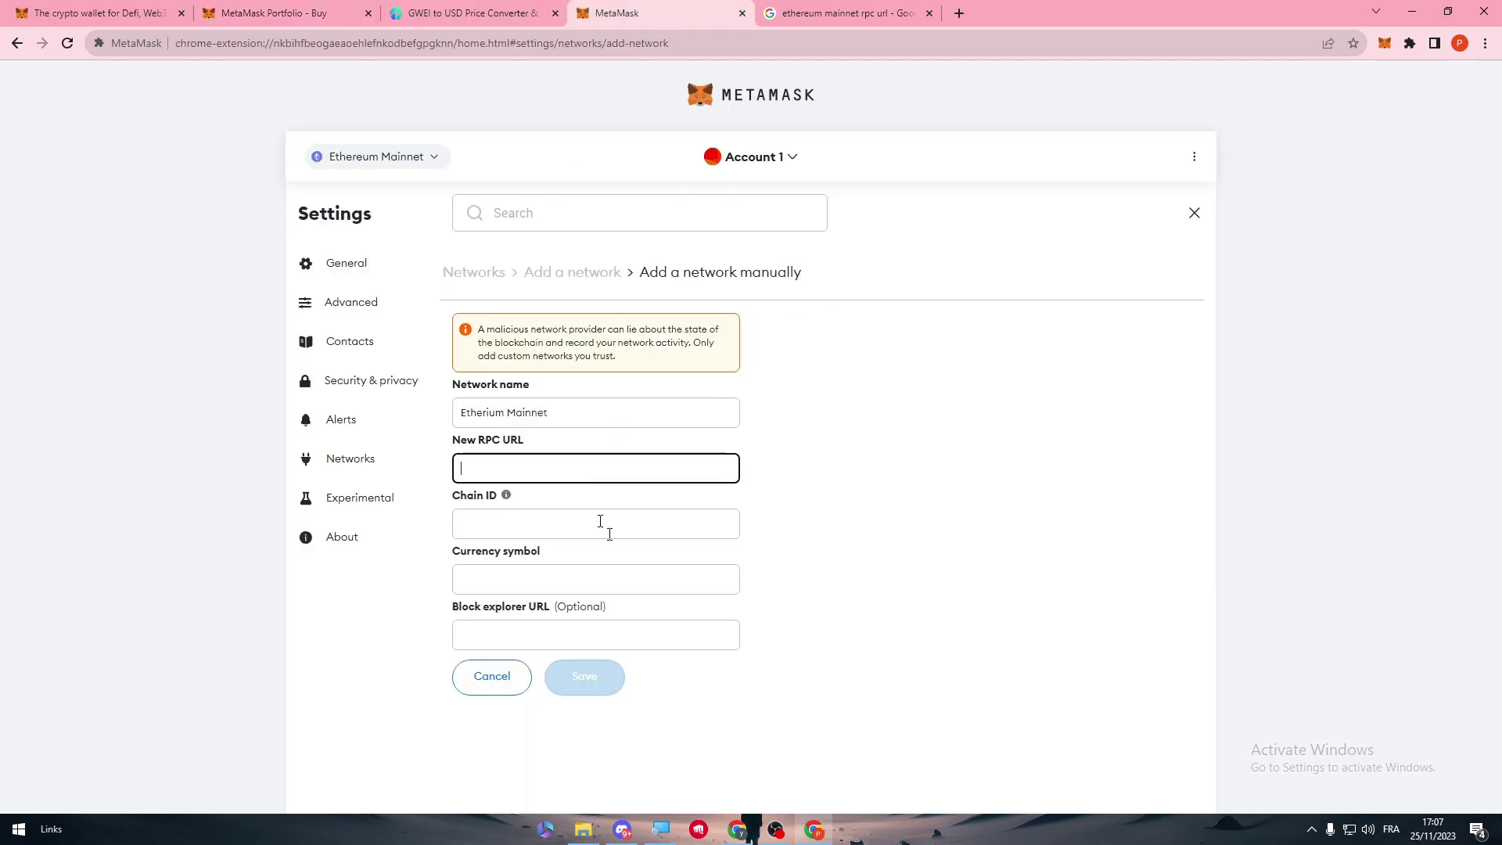
{"action": "left_click", "coordinate": [795, 577]}
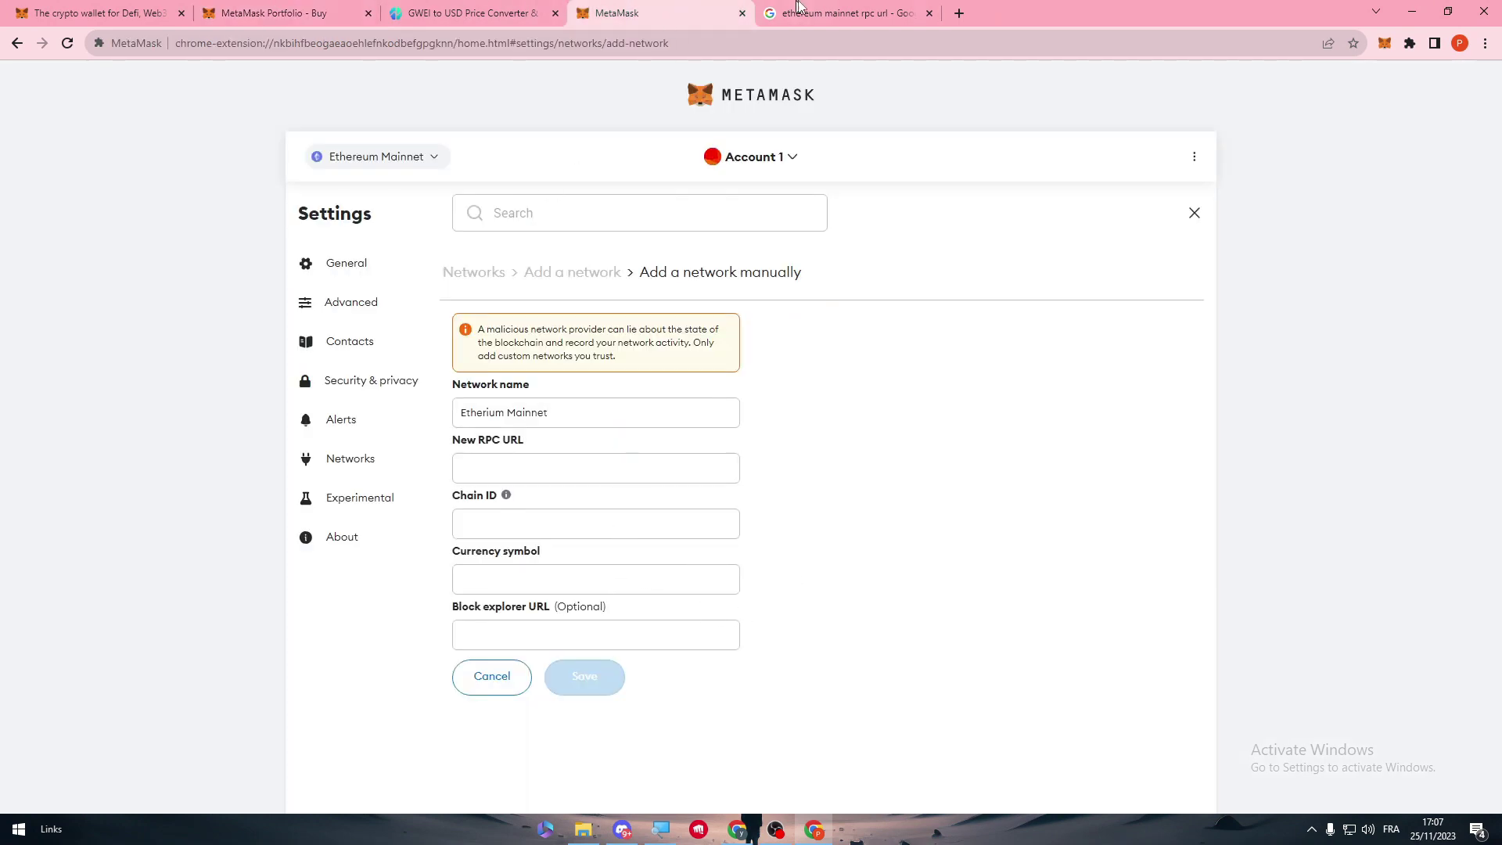
{"action": "left_click", "coordinate": [833, 13]}
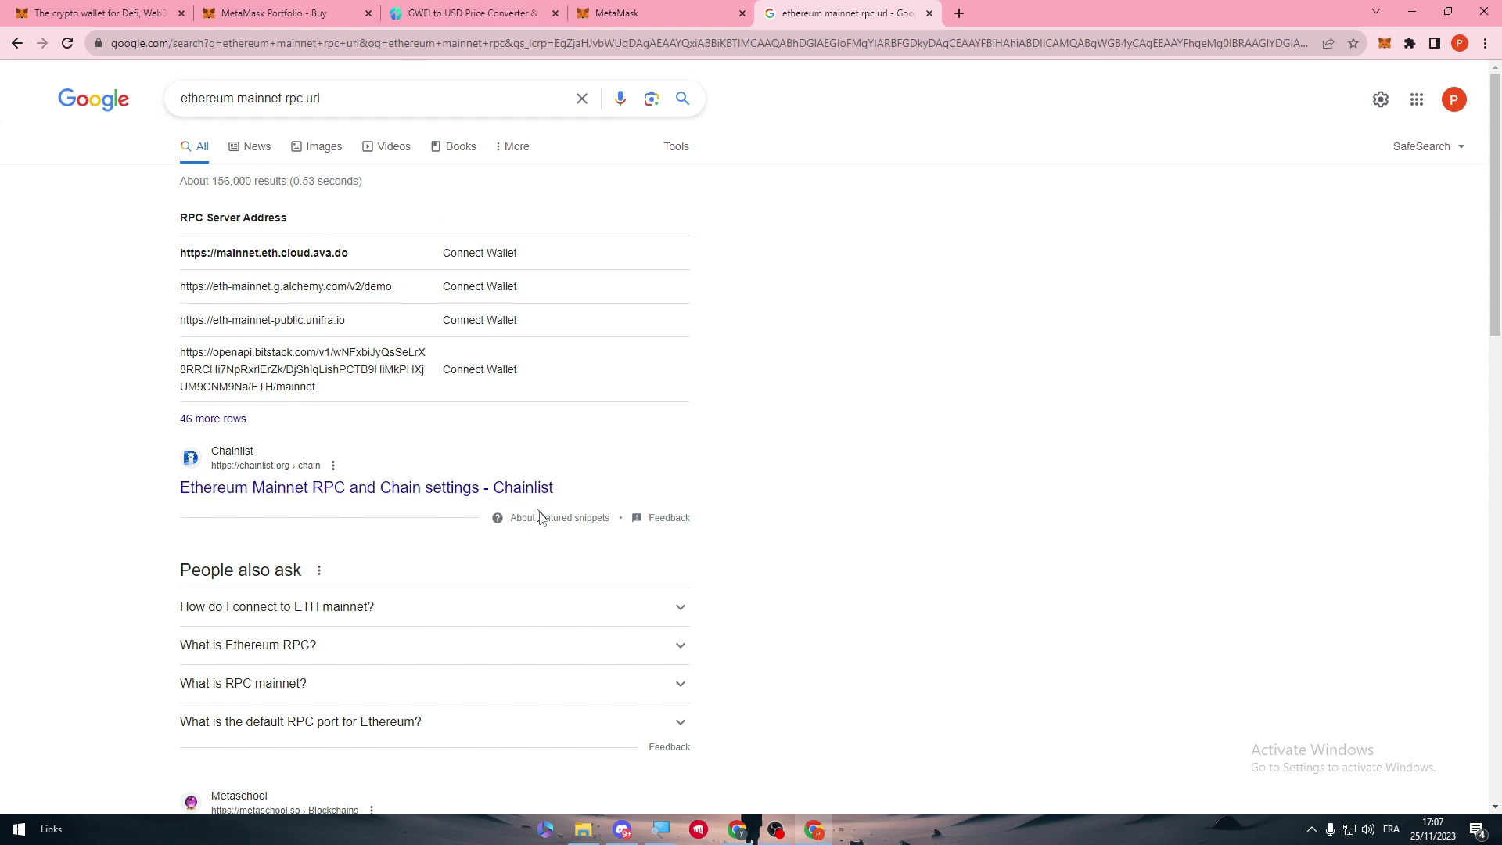
{"action": "scroll", "coordinate": [540, 517], "scroll_direction": "down", "scroll_amount": 2}
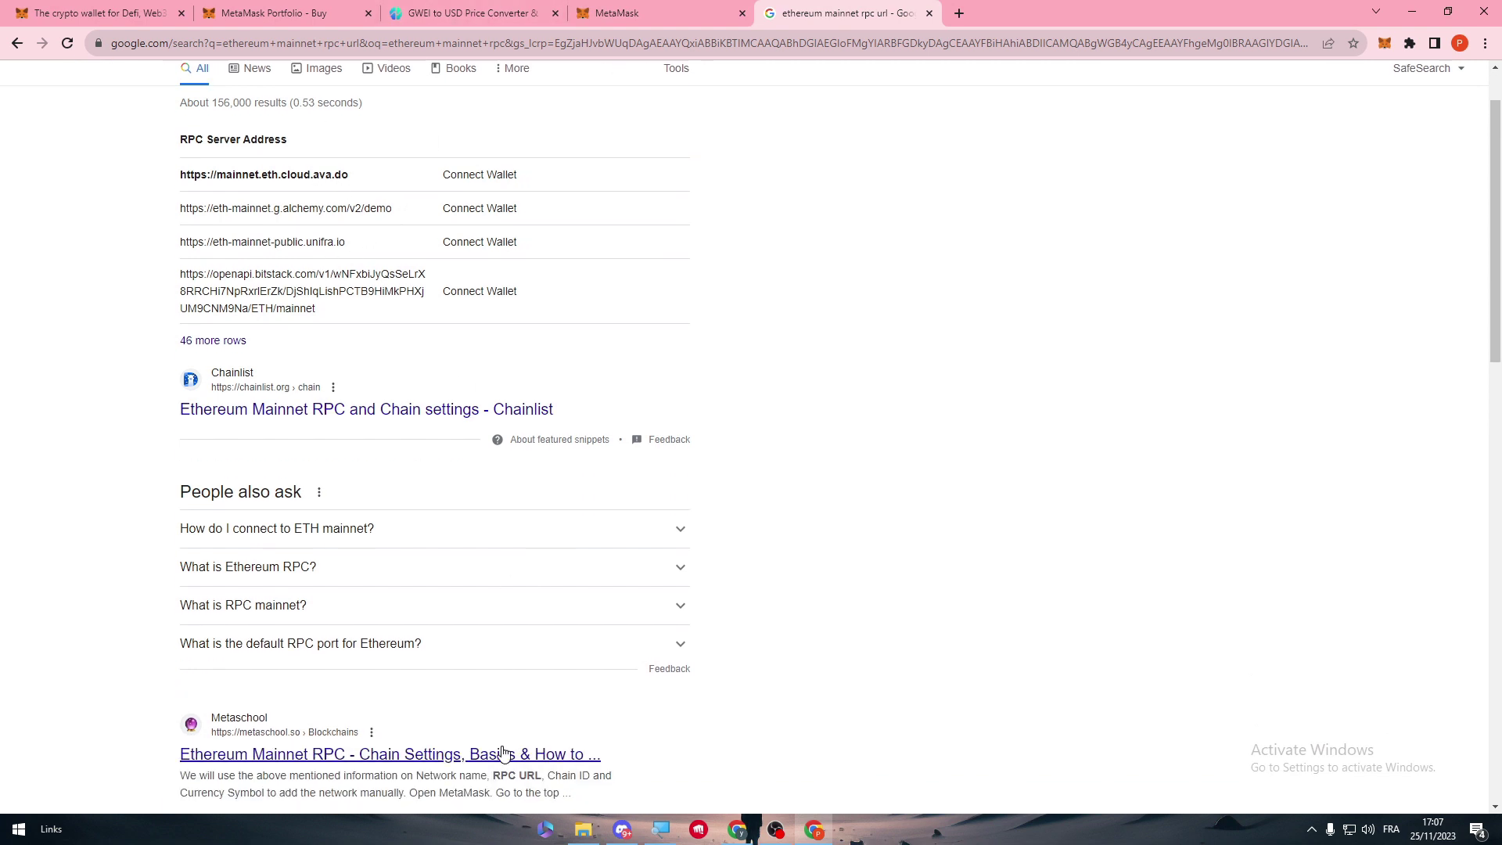
{"action": "left_click", "coordinate": [282, 13]}
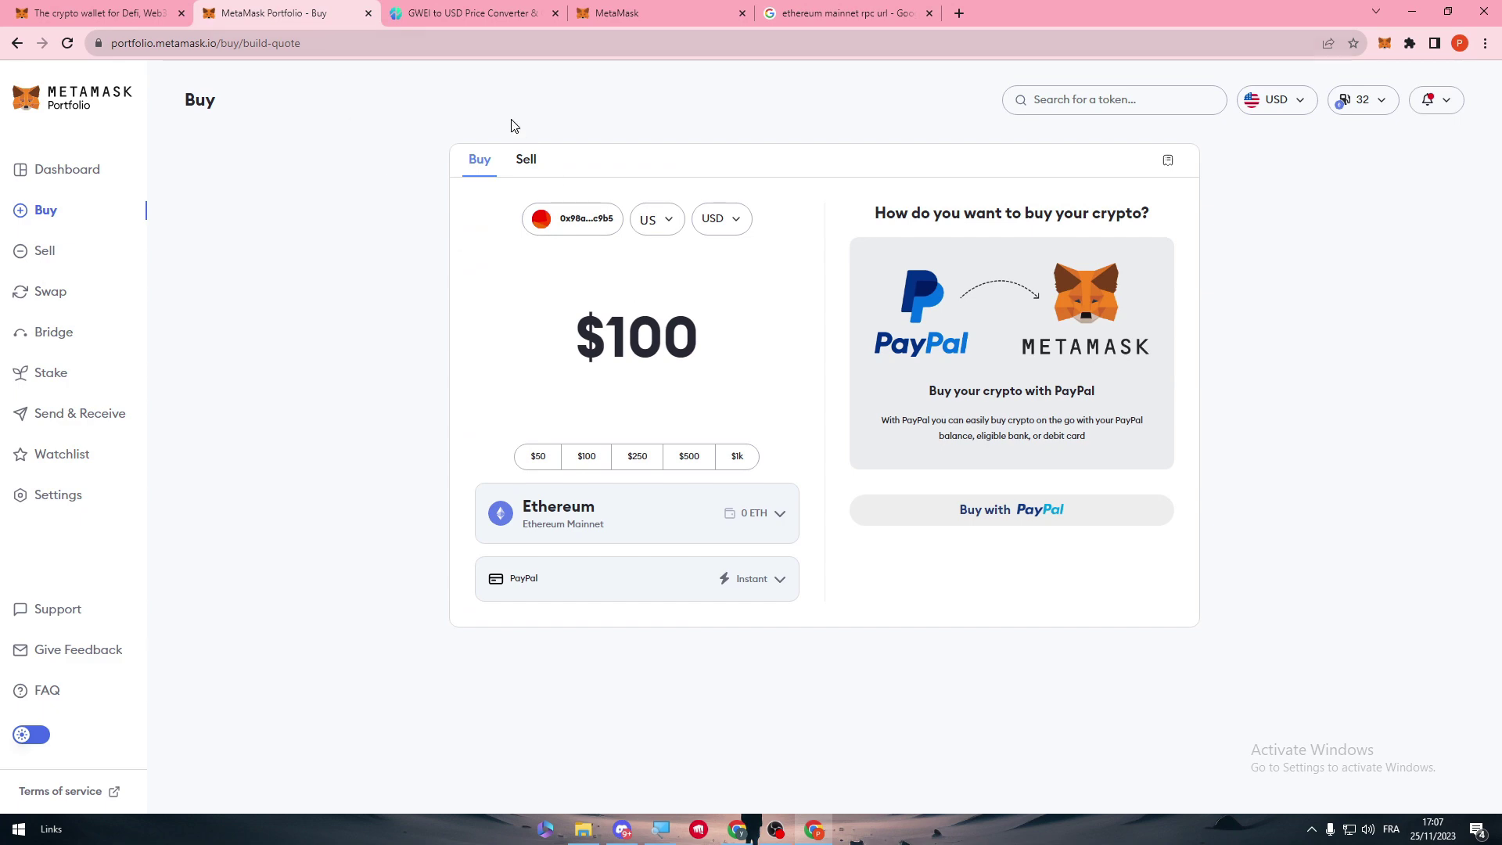
{"action": "left_click", "coordinate": [634, 12]}
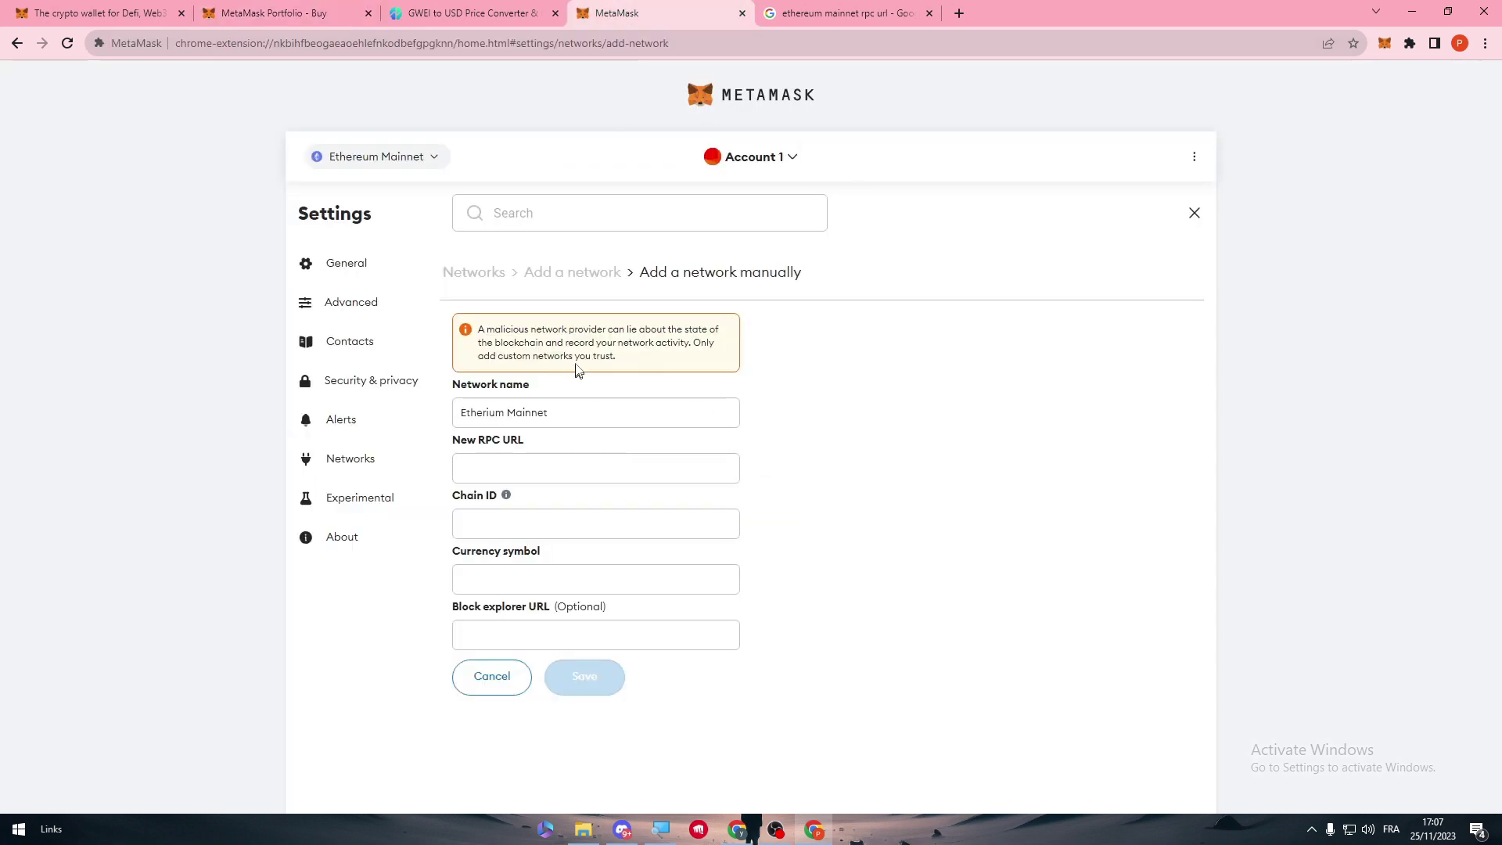
{"action": "left_click", "coordinate": [291, 14]}
{"action": "left_click", "coordinate": [458, 12]}
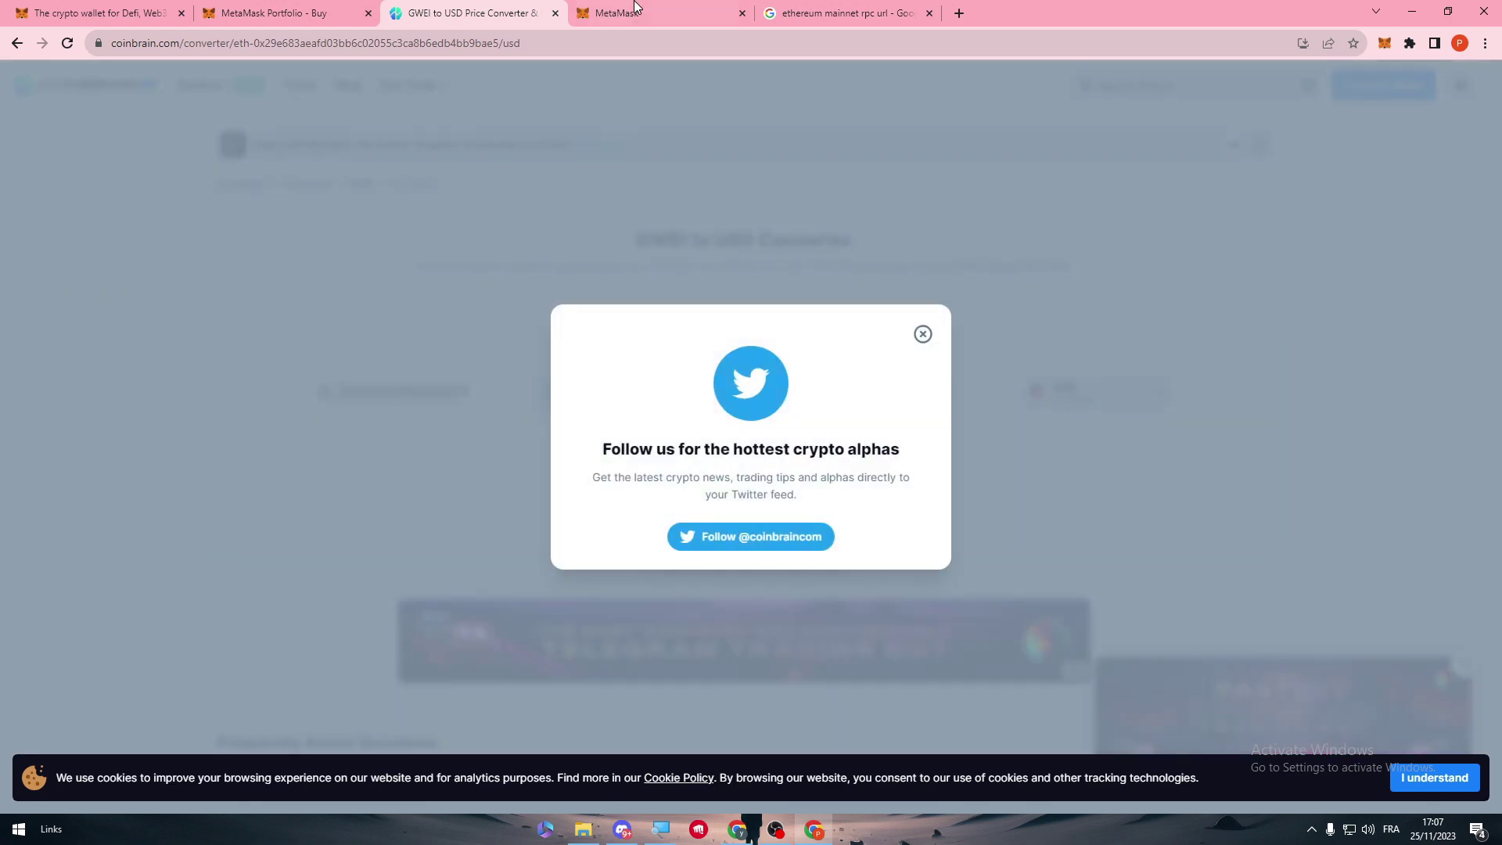
{"action": "left_click", "coordinate": [639, 12]}
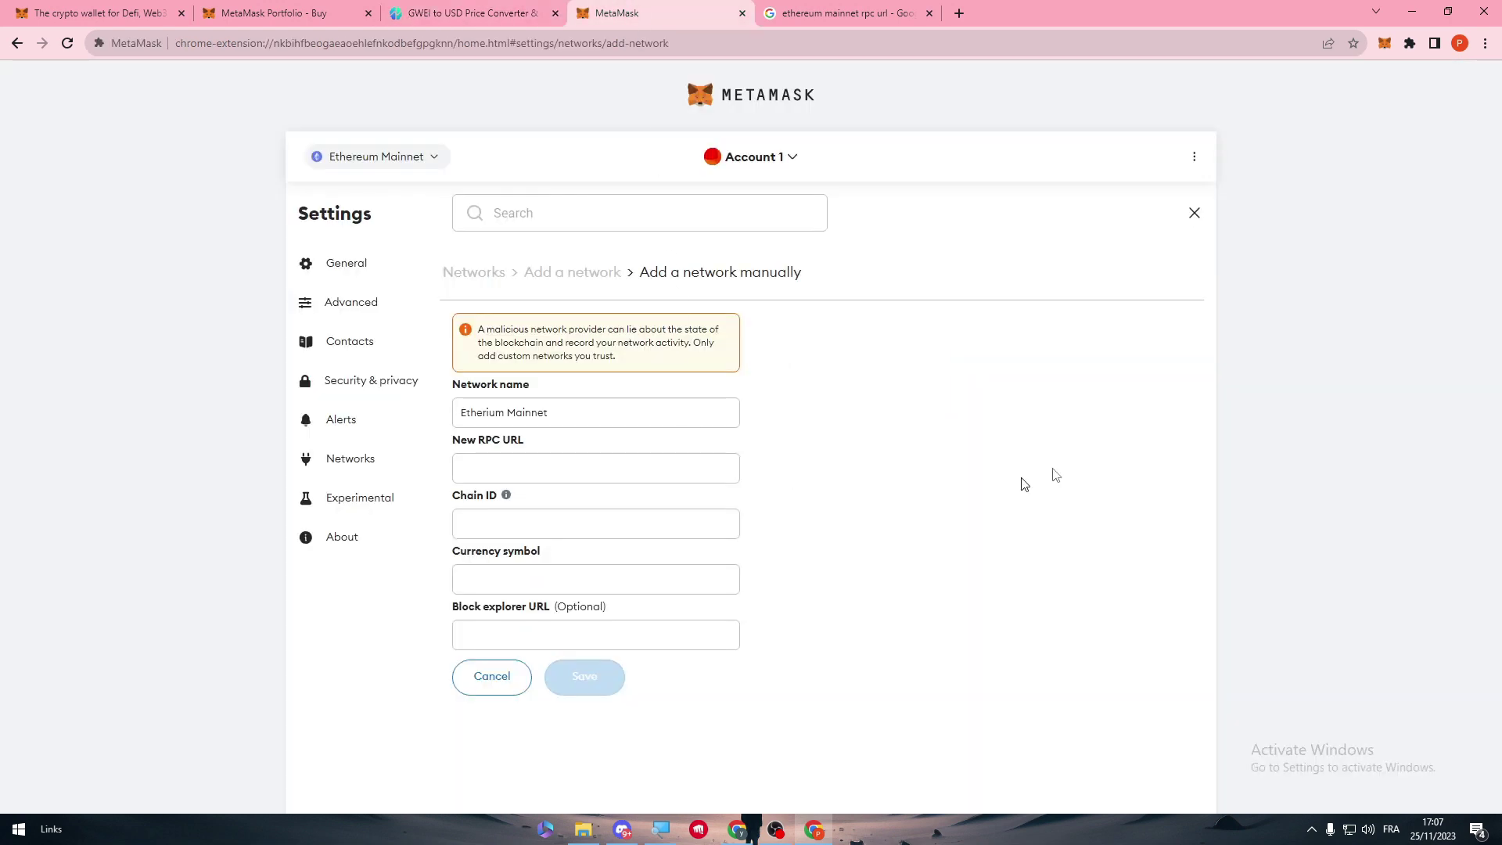
Step: Close Settings, bring up Import tokens on the Custom token tab, then start a new tab
{"action": "left_click", "coordinate": [1198, 215]}
{"action": "left_click", "coordinate": [1197, 214]}
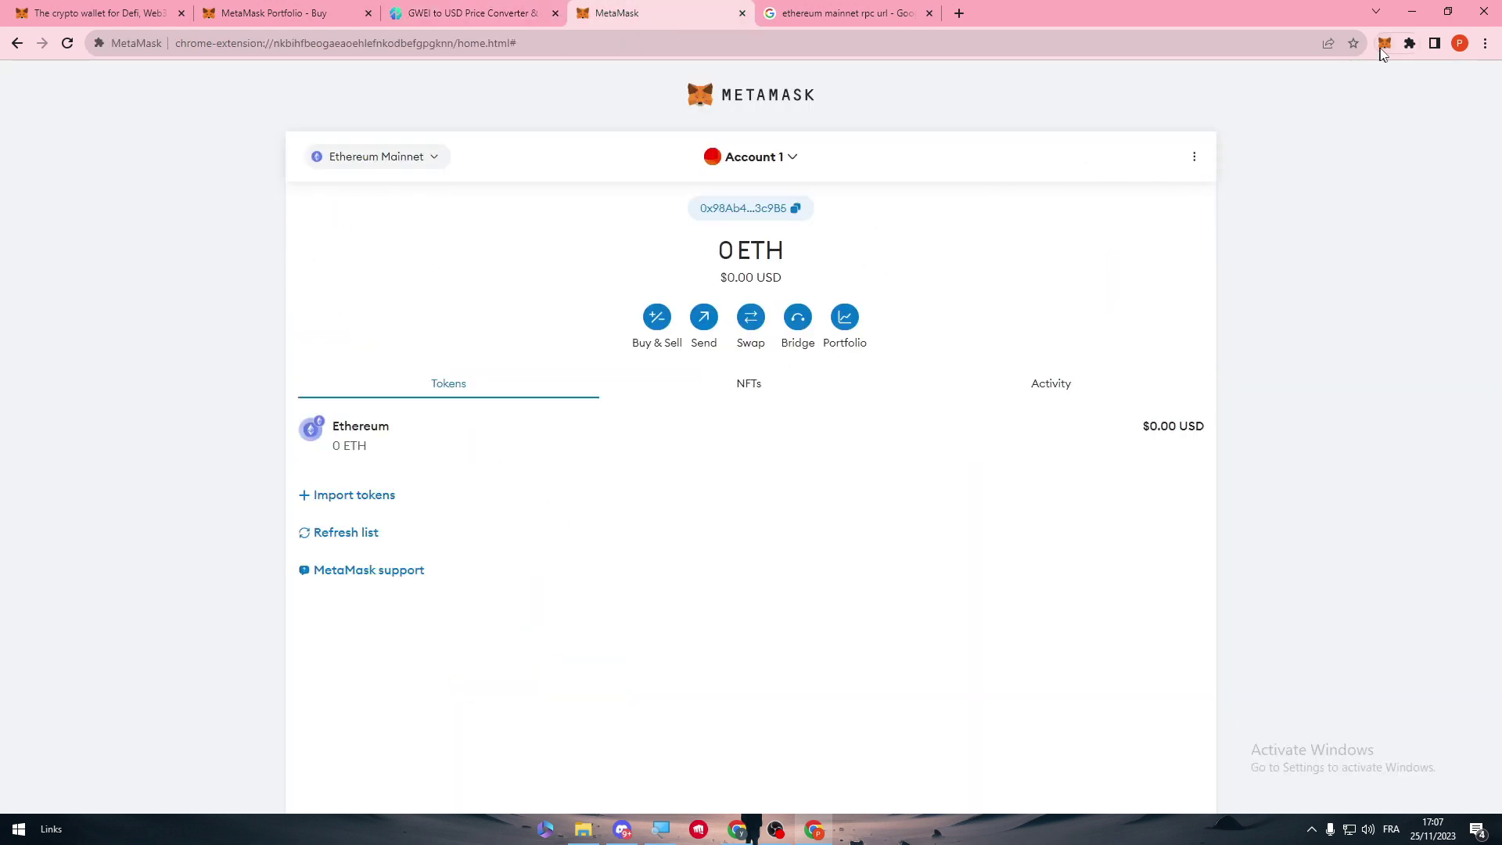
{"action": "left_click", "coordinate": [338, 494]}
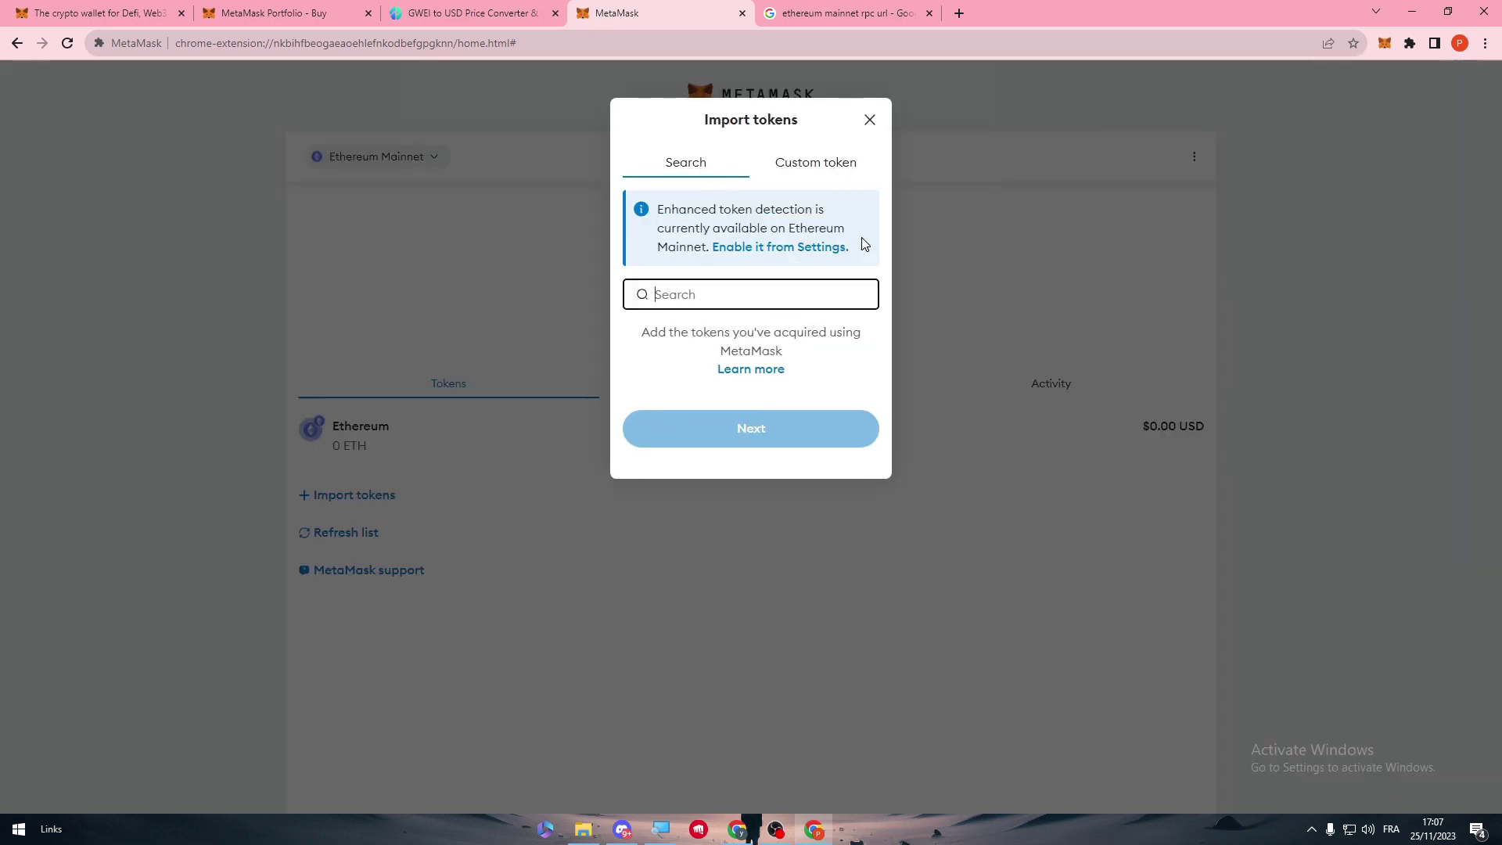
{"action": "left_click", "coordinate": [798, 164]}
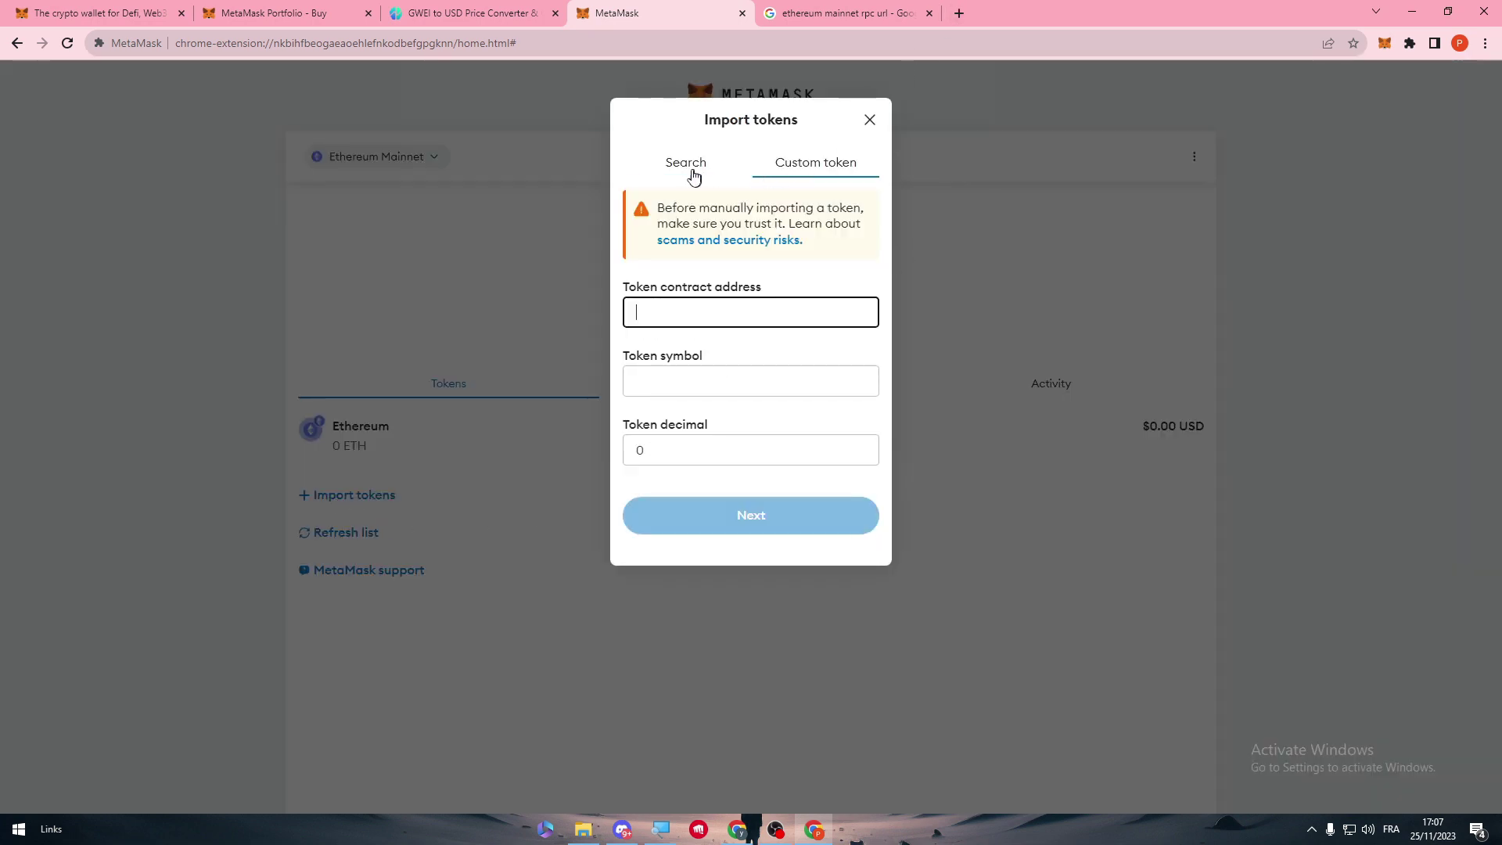
{"action": "left_click", "coordinate": [959, 13]}
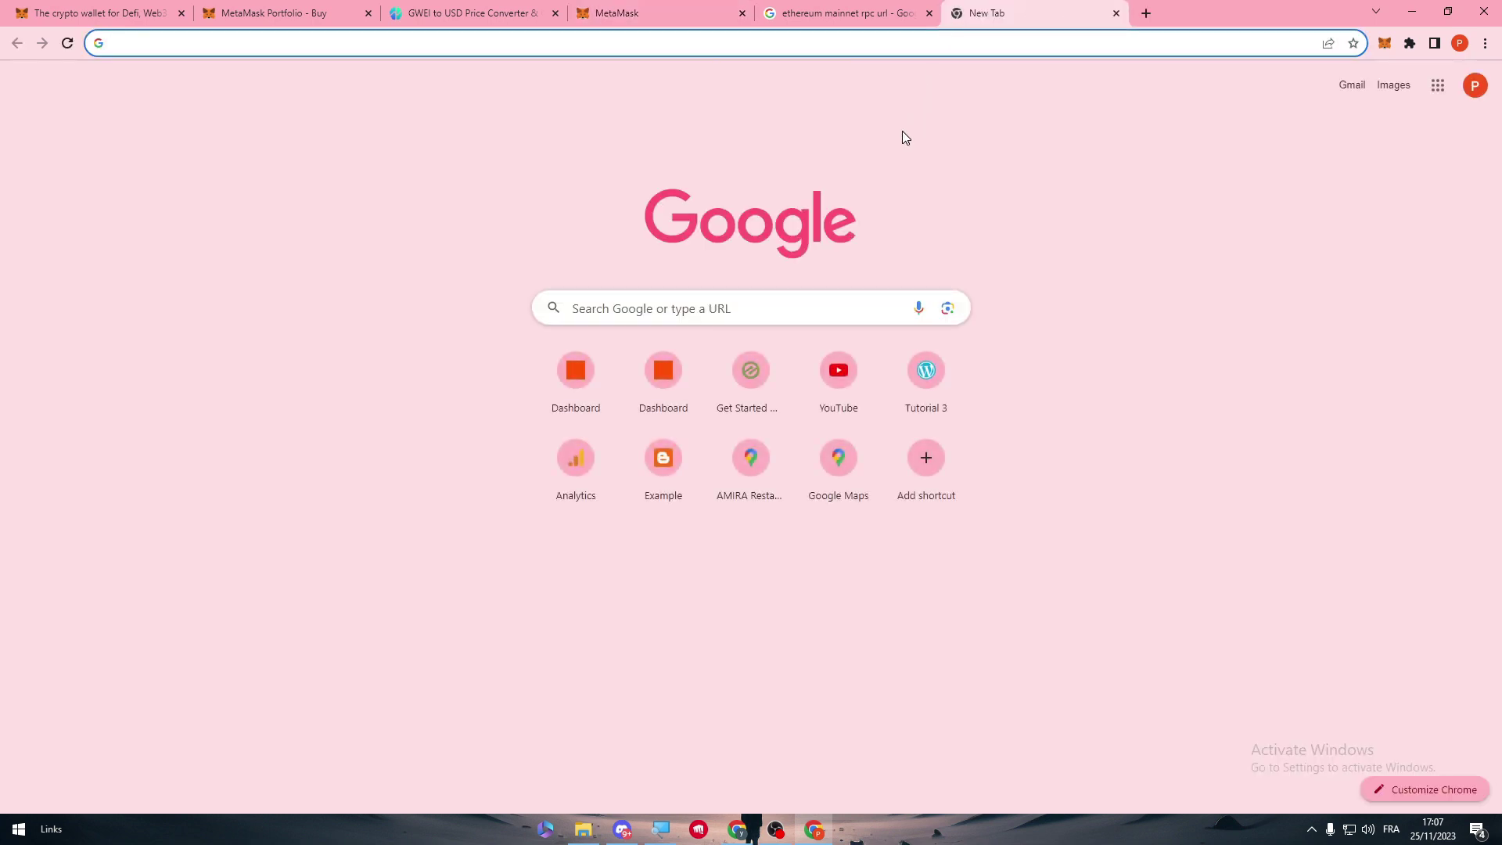
{"action": "type", "text": "poopco"}
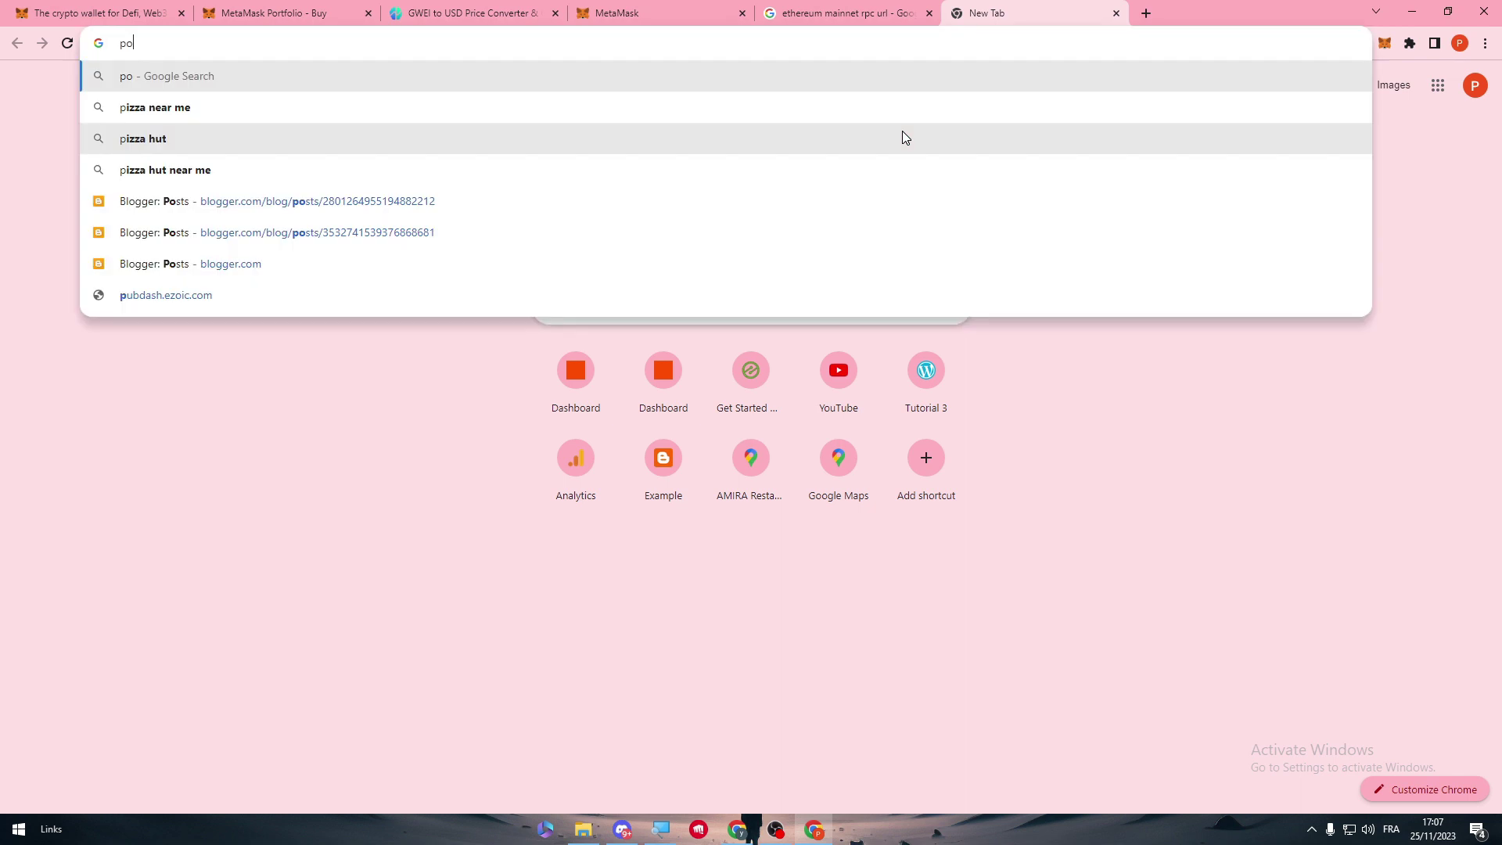
Step: Search poocoin, go to PooCoin BSC Charts and pick the Ethereum Token (ETH) chart
{"action": "left_click", "coordinate": [902, 137]}
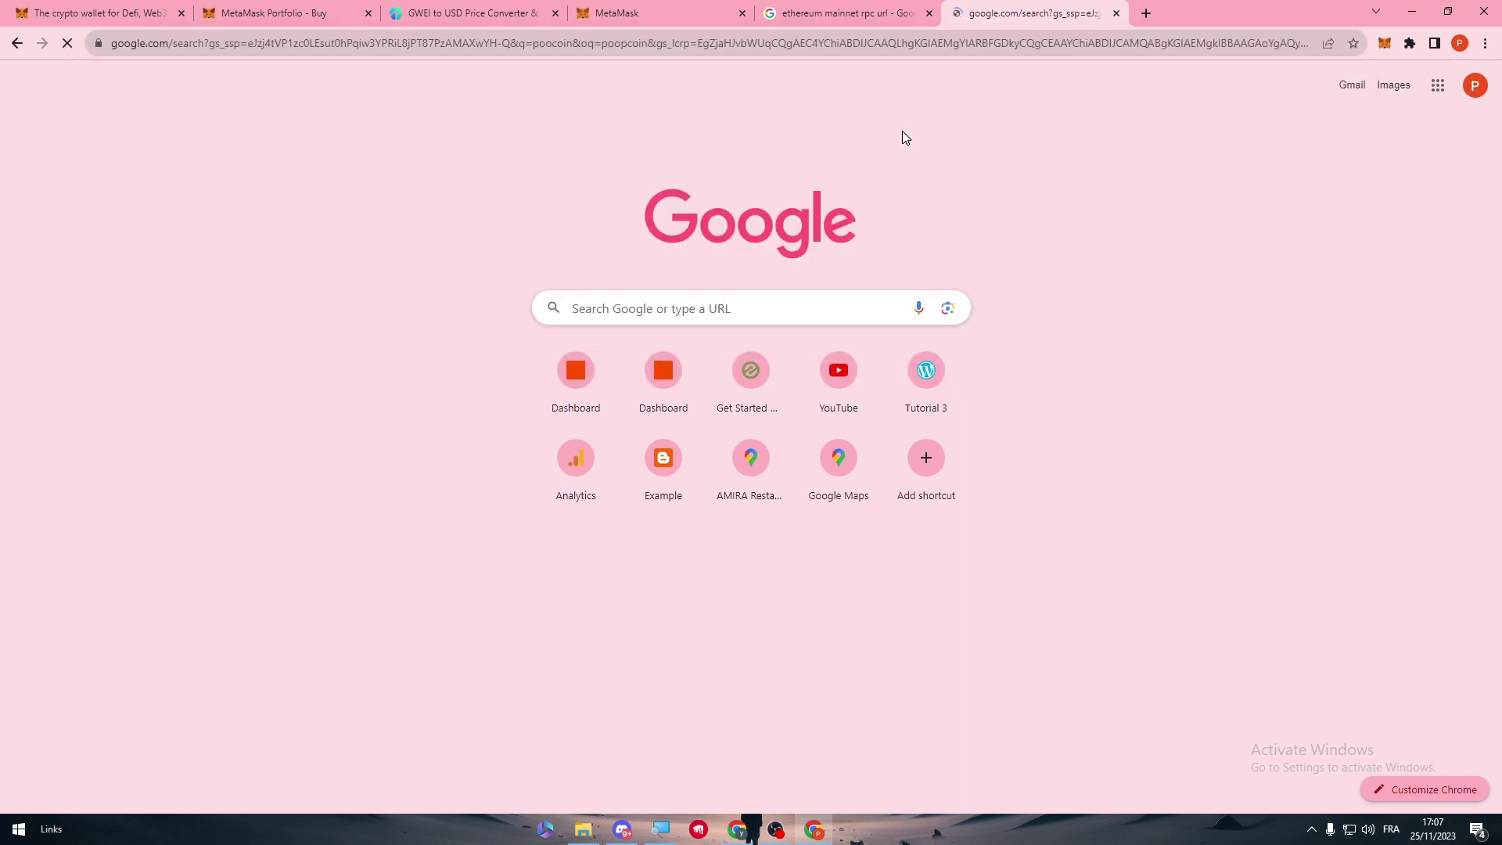
{"action": "left_click", "coordinate": [252, 302]}
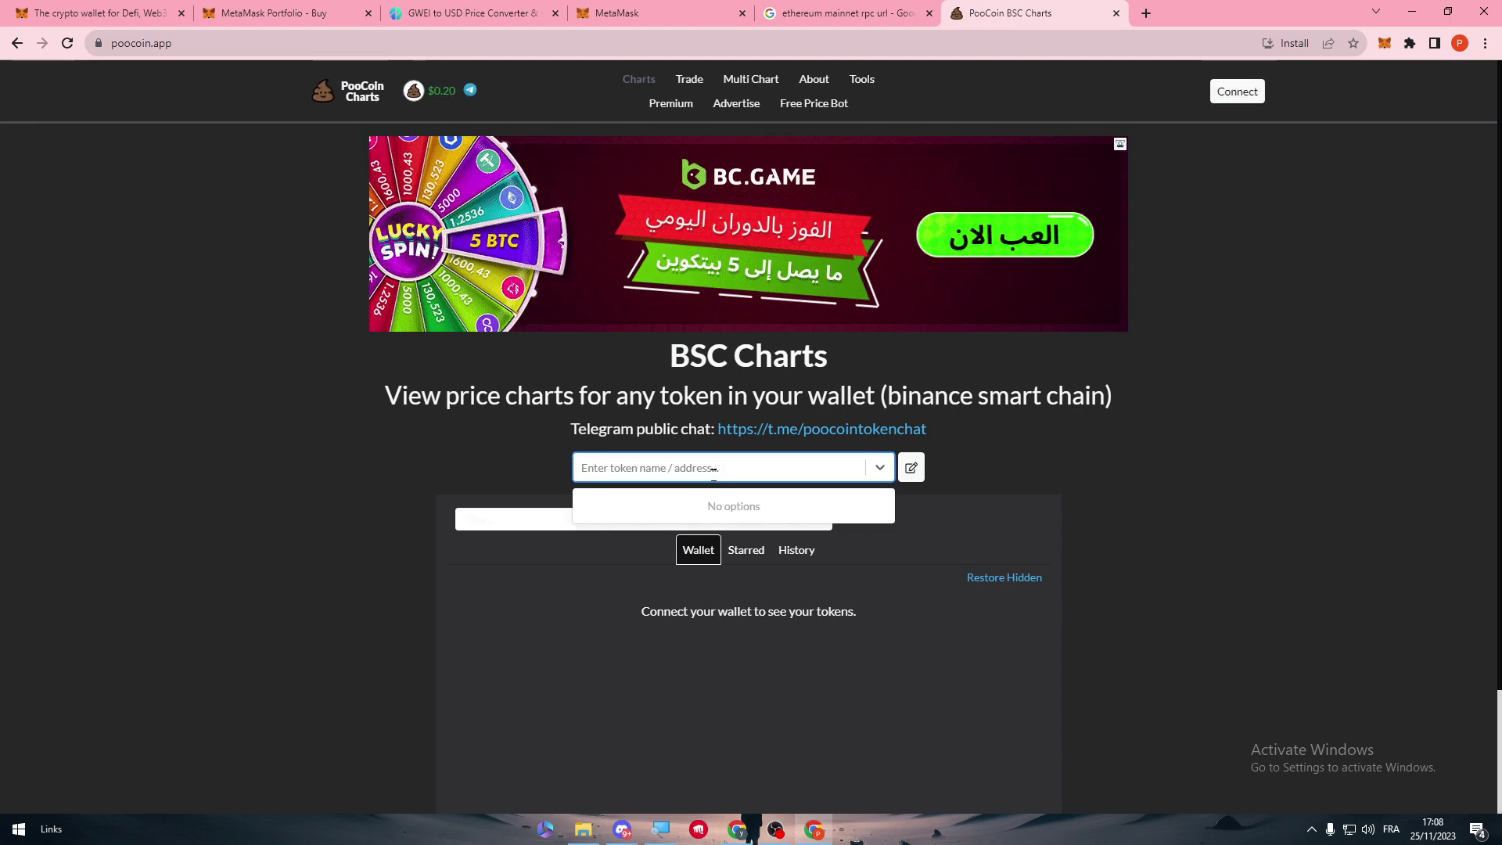
{"action": "type", "text": "eth"}
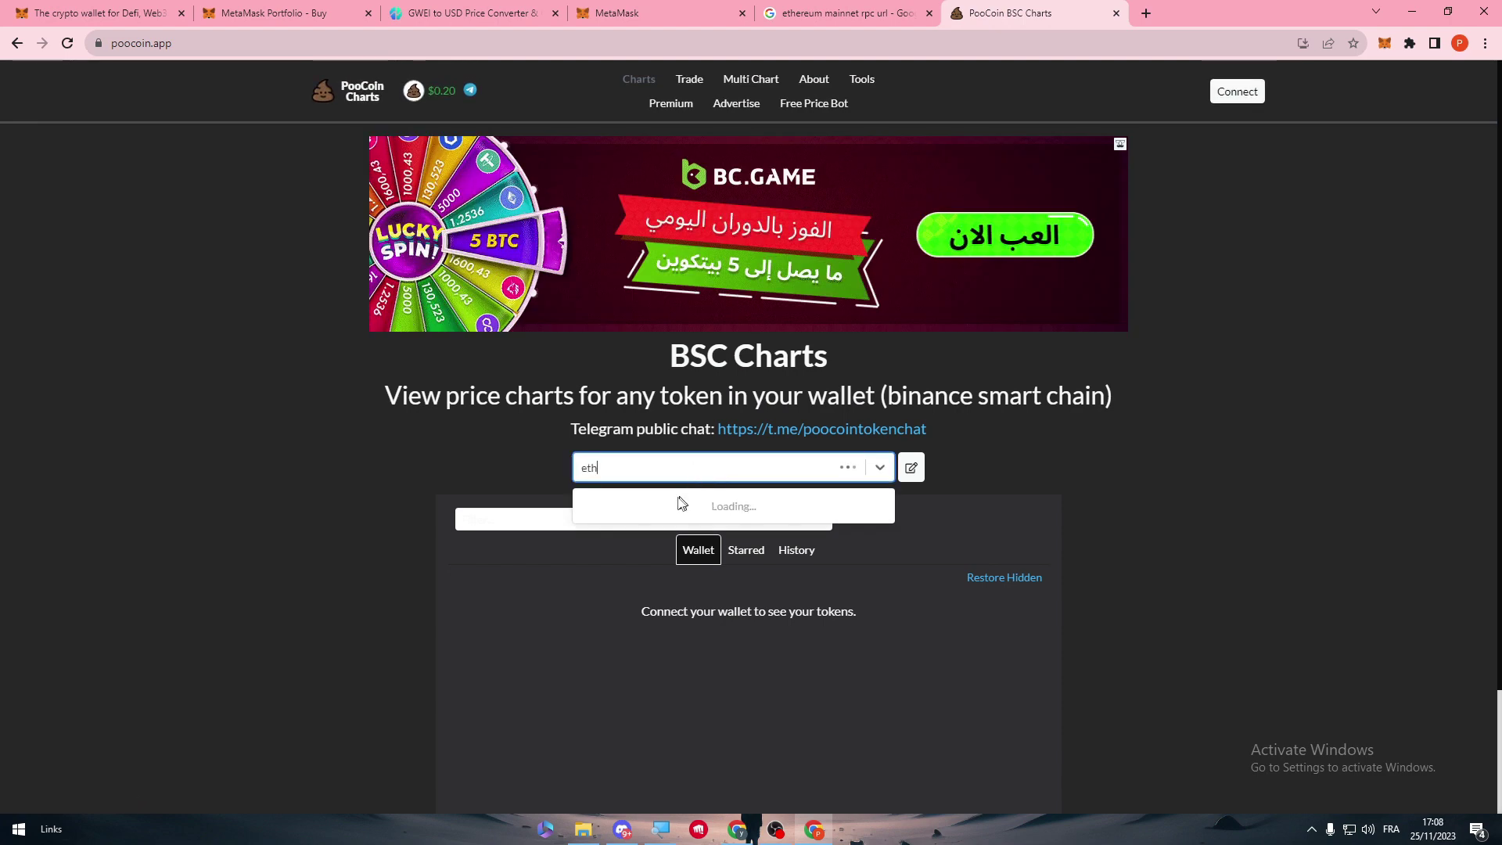
{"action": "left_click", "coordinate": [679, 511]}
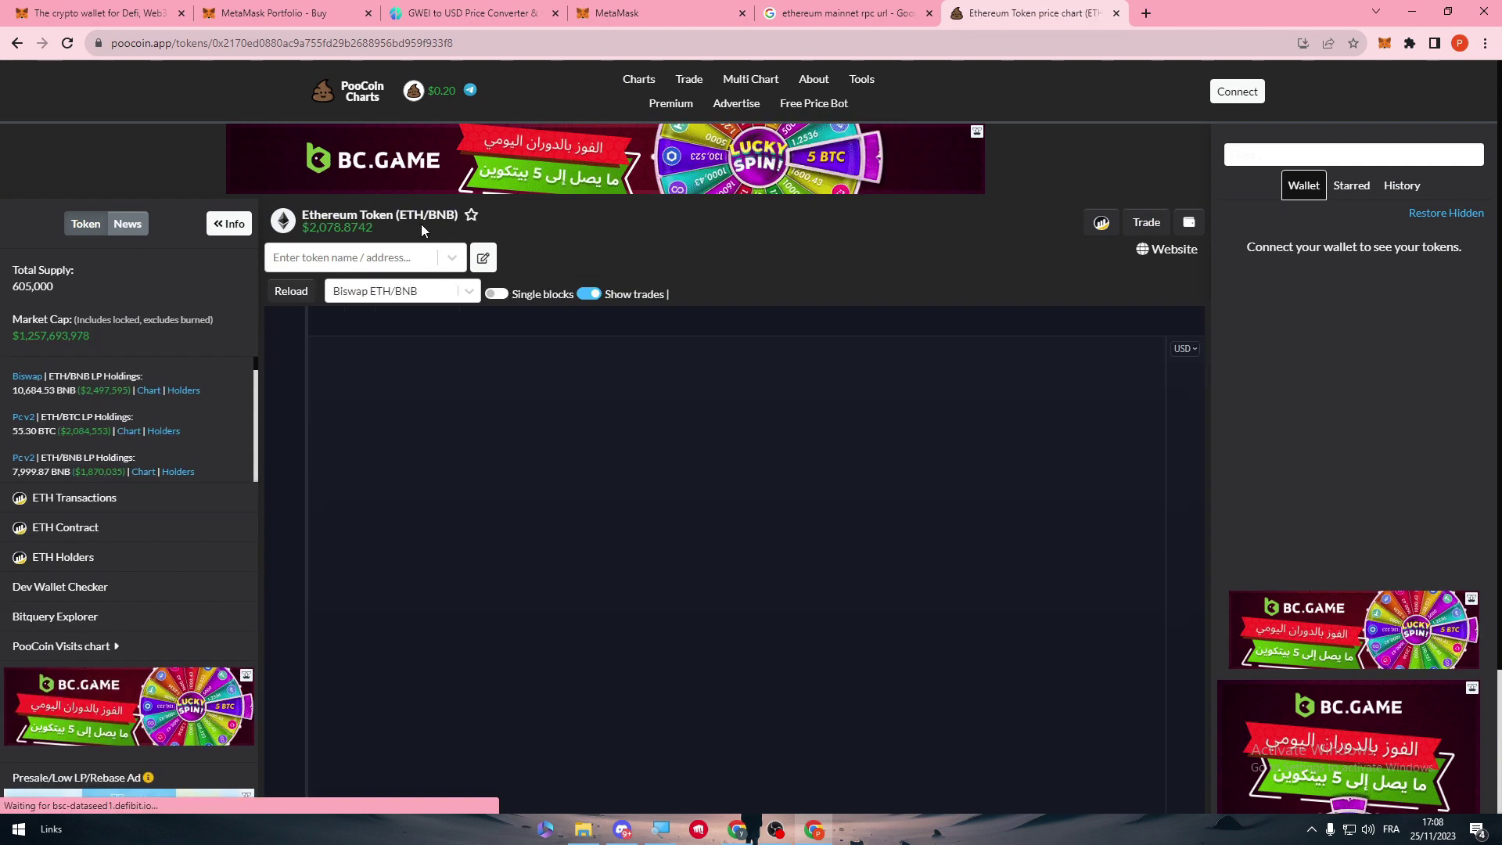
Step: Paste the Ethereum Token contract address into PooCoin's token field, submit it and select it
{"action": "left_click", "coordinate": [449, 258]}
{"action": "key", "text": "ctrl+v"}
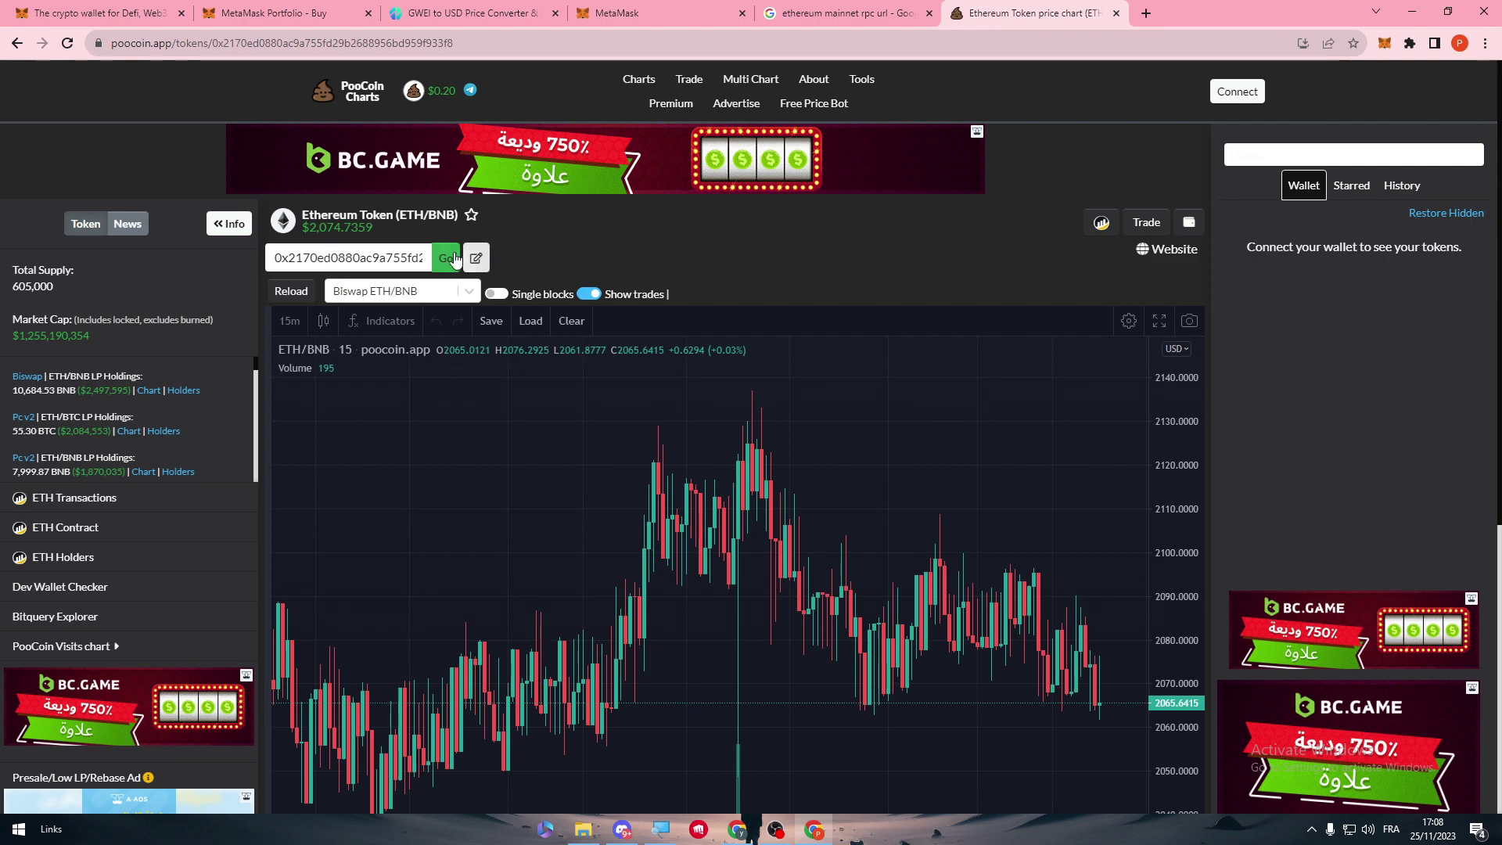
{"action": "left_click", "coordinate": [449, 257]}
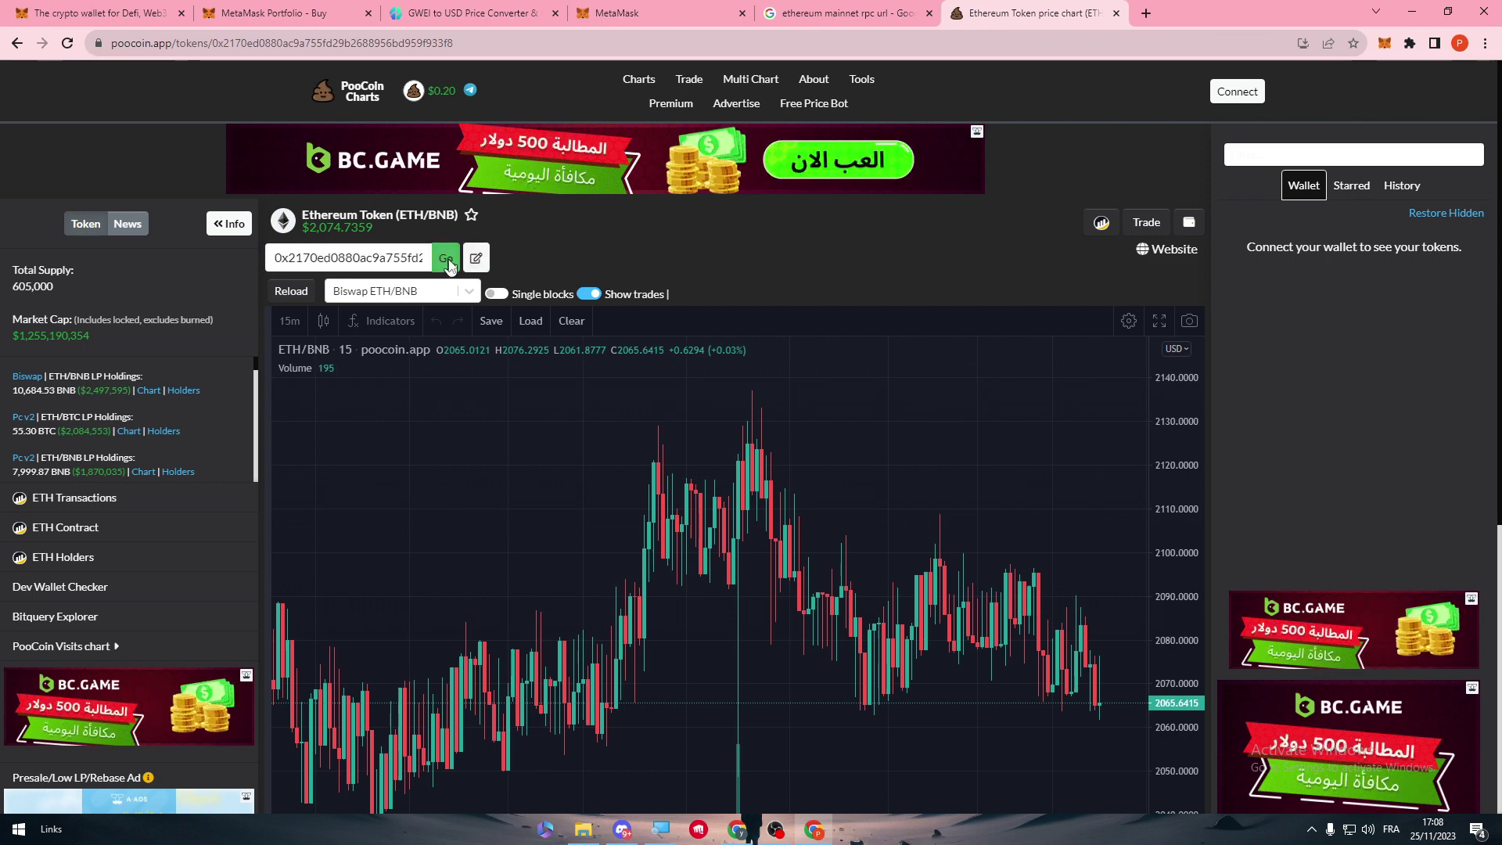
{"action": "double_click", "coordinate": [352, 258]}
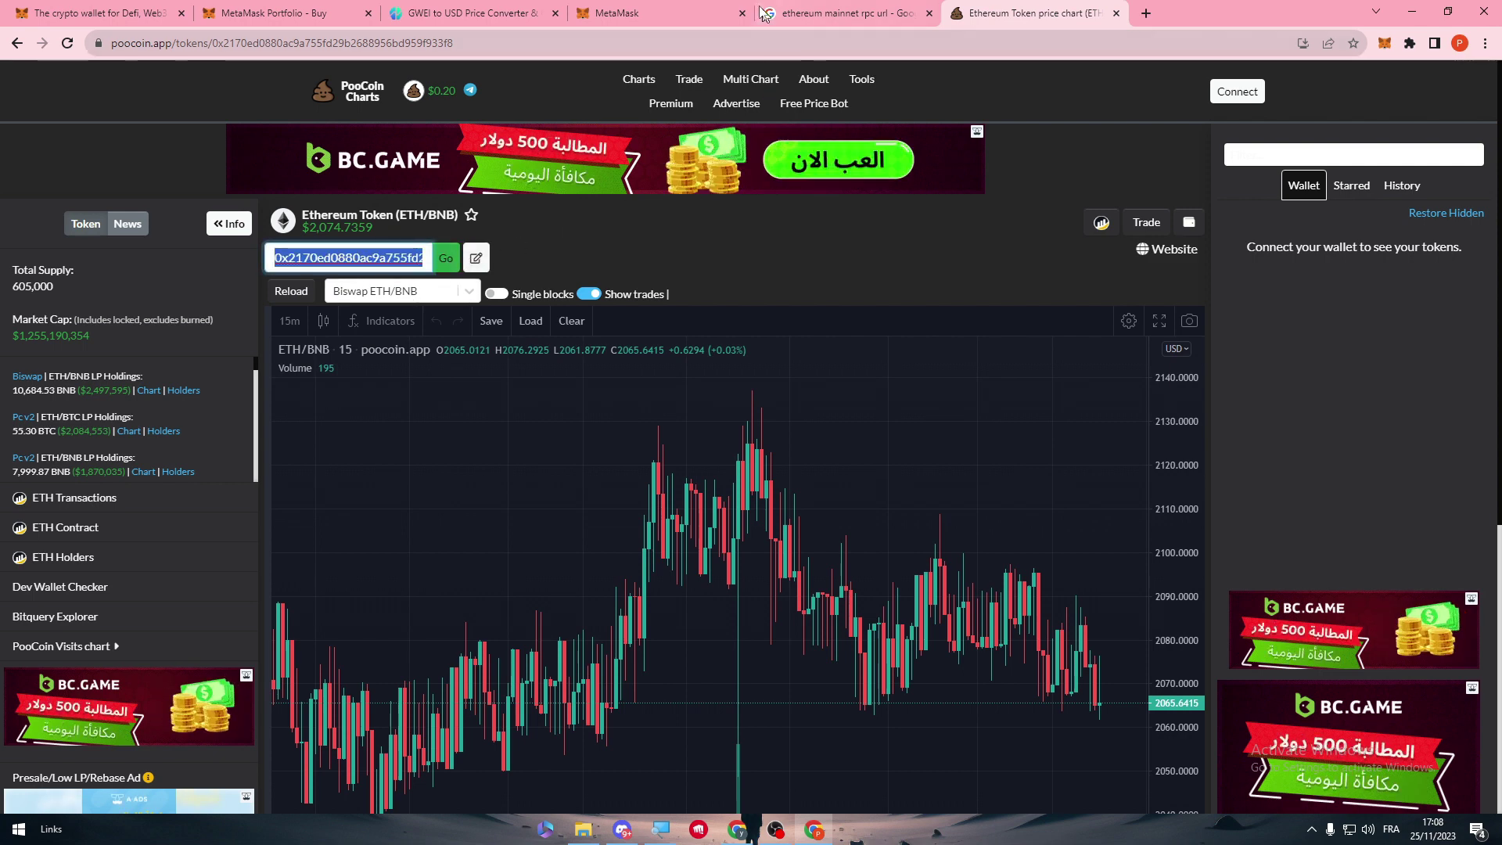
Step: Paste the contract address into MetaMask's Custom token form, set symbol Eth, and import it
{"action": "left_click", "coordinate": [657, 13]}
{"action": "left_click", "coordinate": [717, 369]}
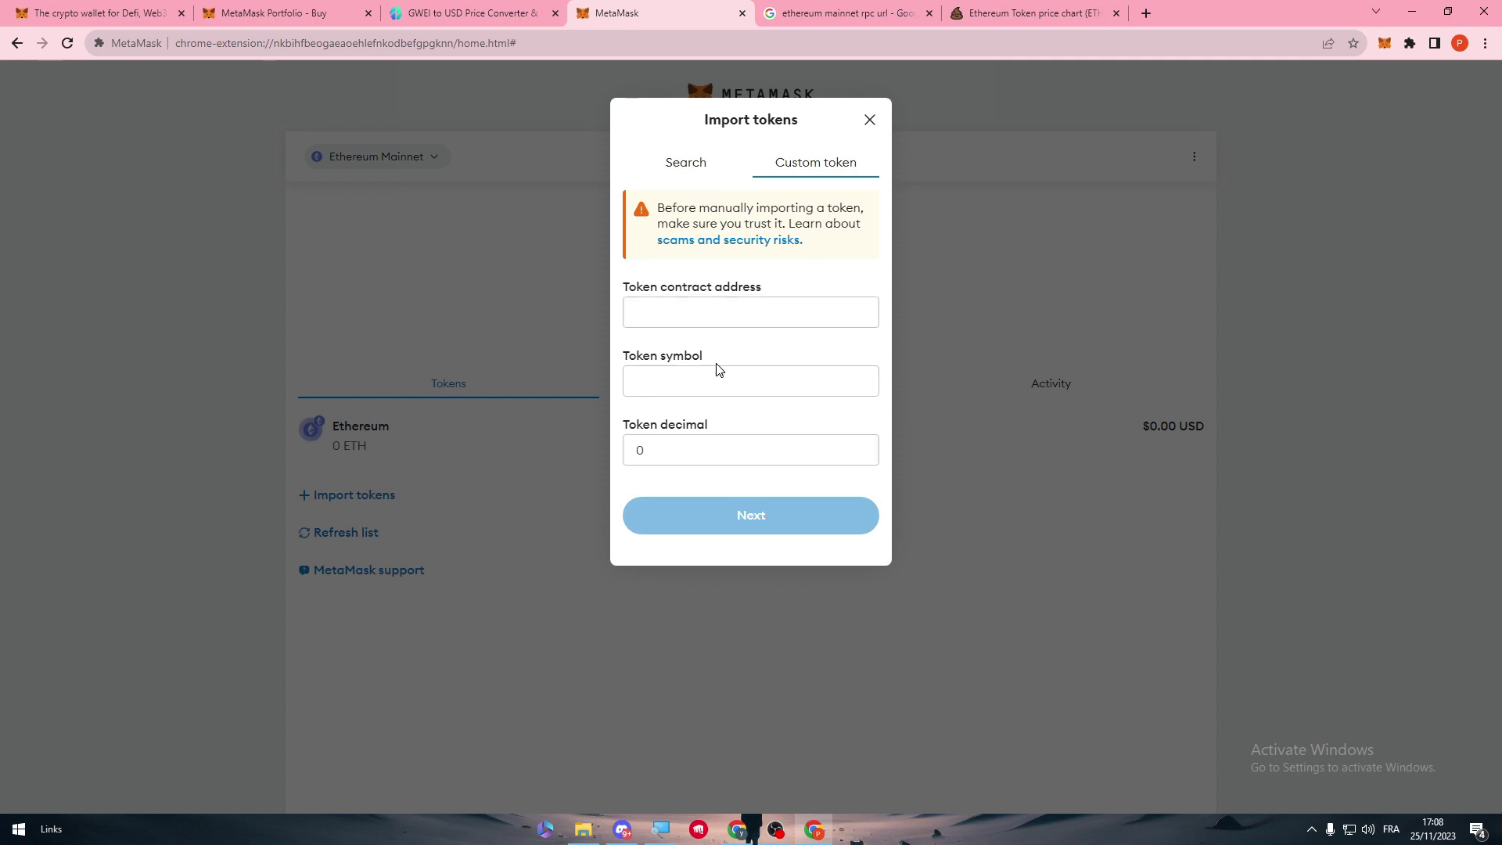
{"action": "left_click", "coordinate": [678, 310]}
{"action": "key", "text": "ctrl+v"}
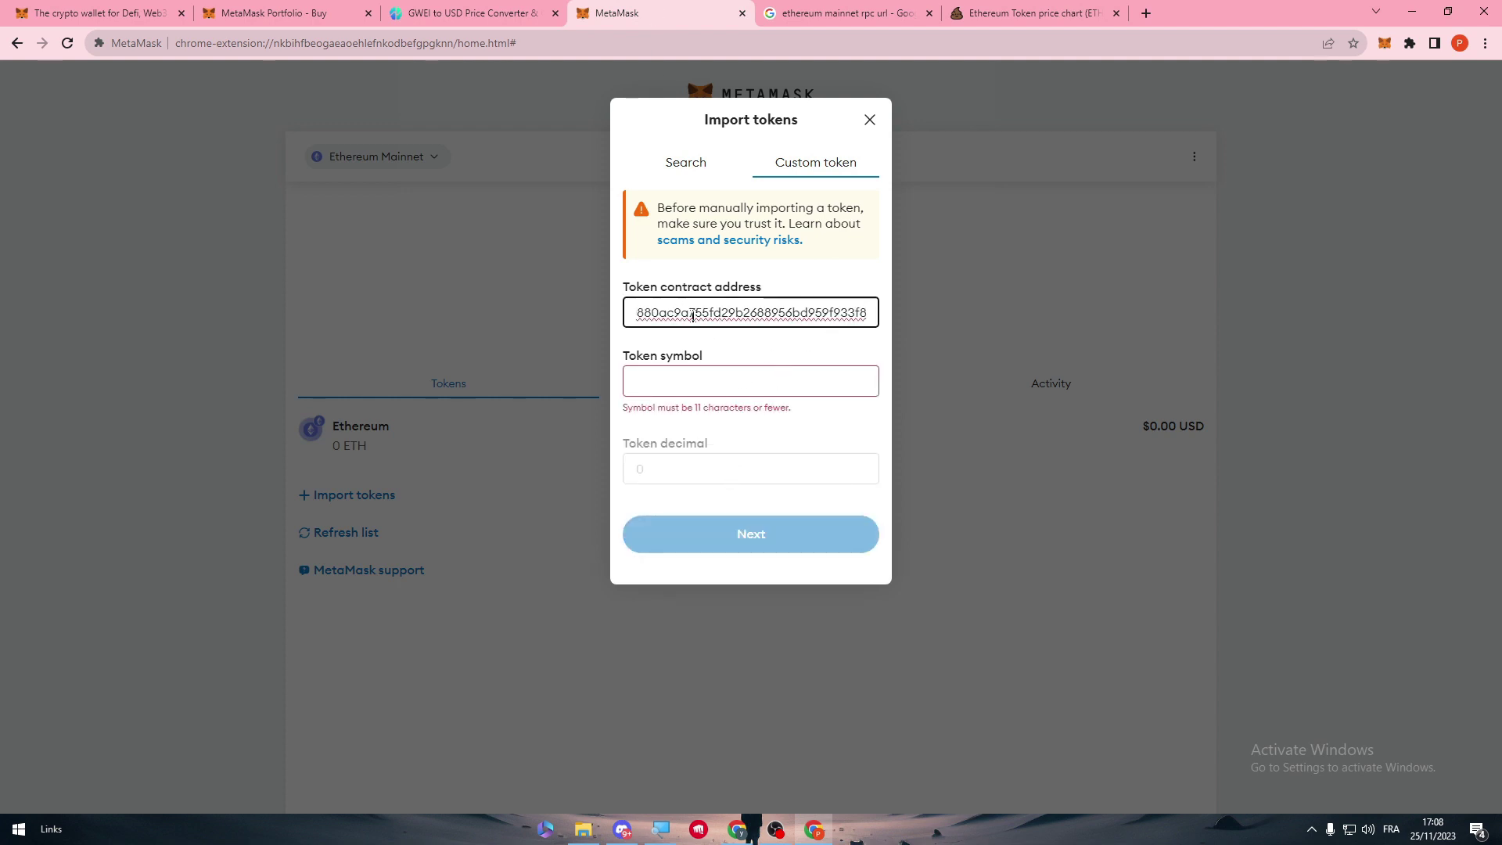
{"action": "left_click_drag", "start_coordinate": [693, 311], "coordinate": [557, 314]}
{"action": "key", "text": "Tab"}
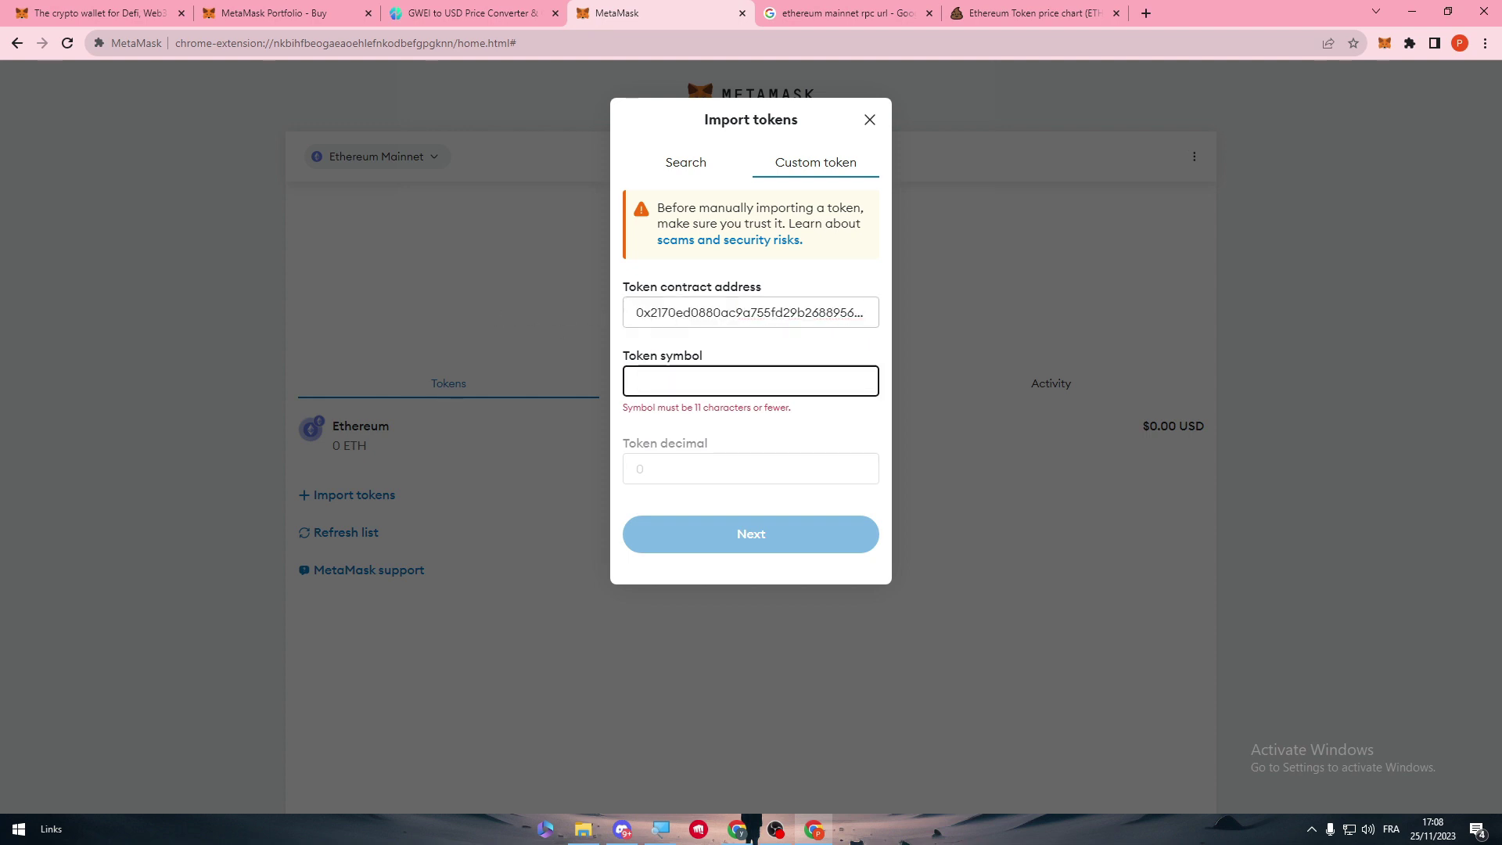
{"action": "type", "text": "Eth"}
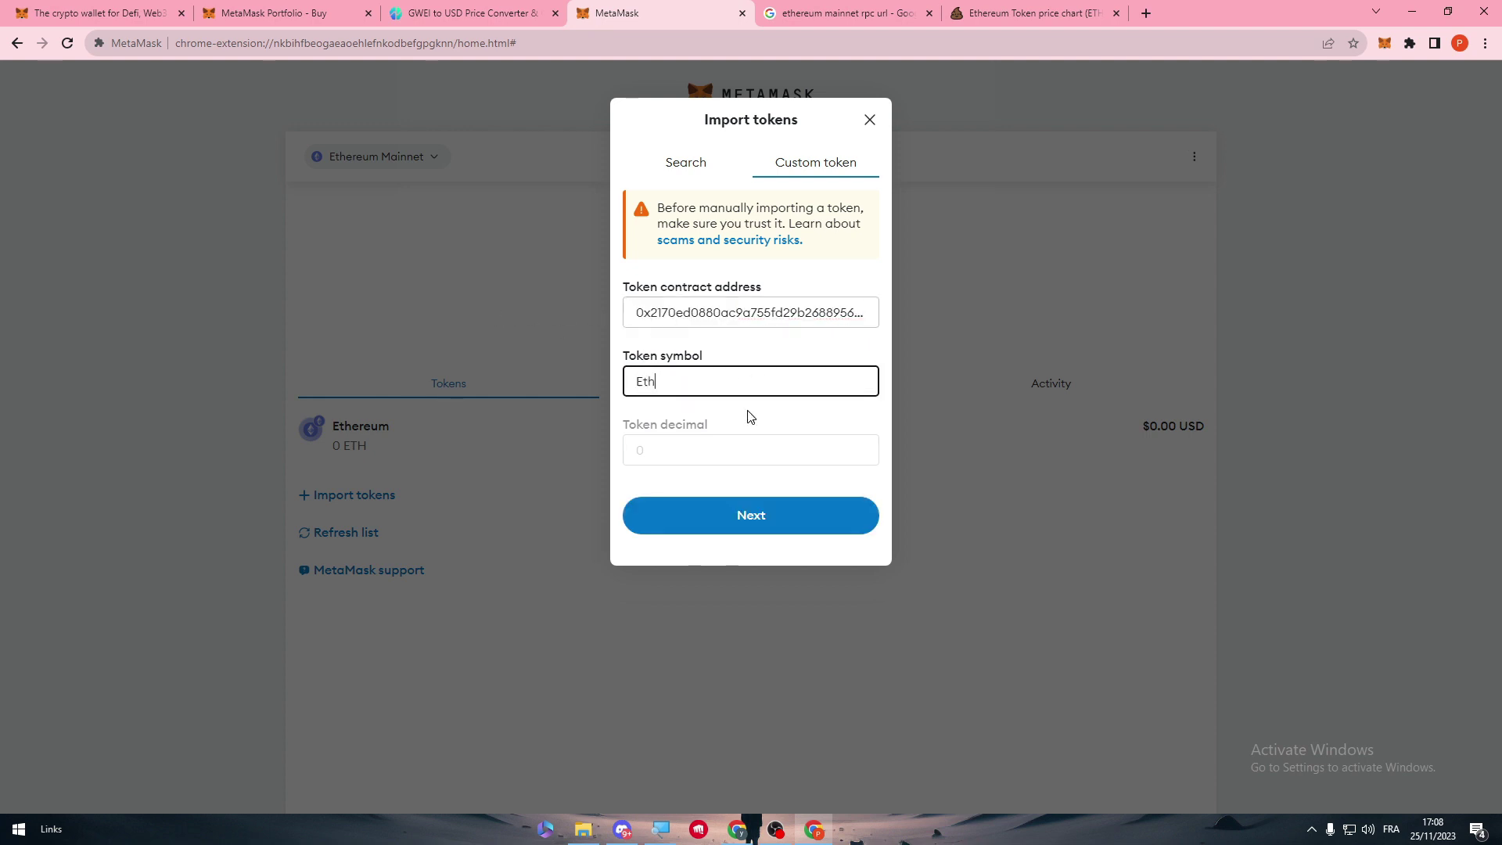
{"action": "left_click", "coordinate": [751, 514]}
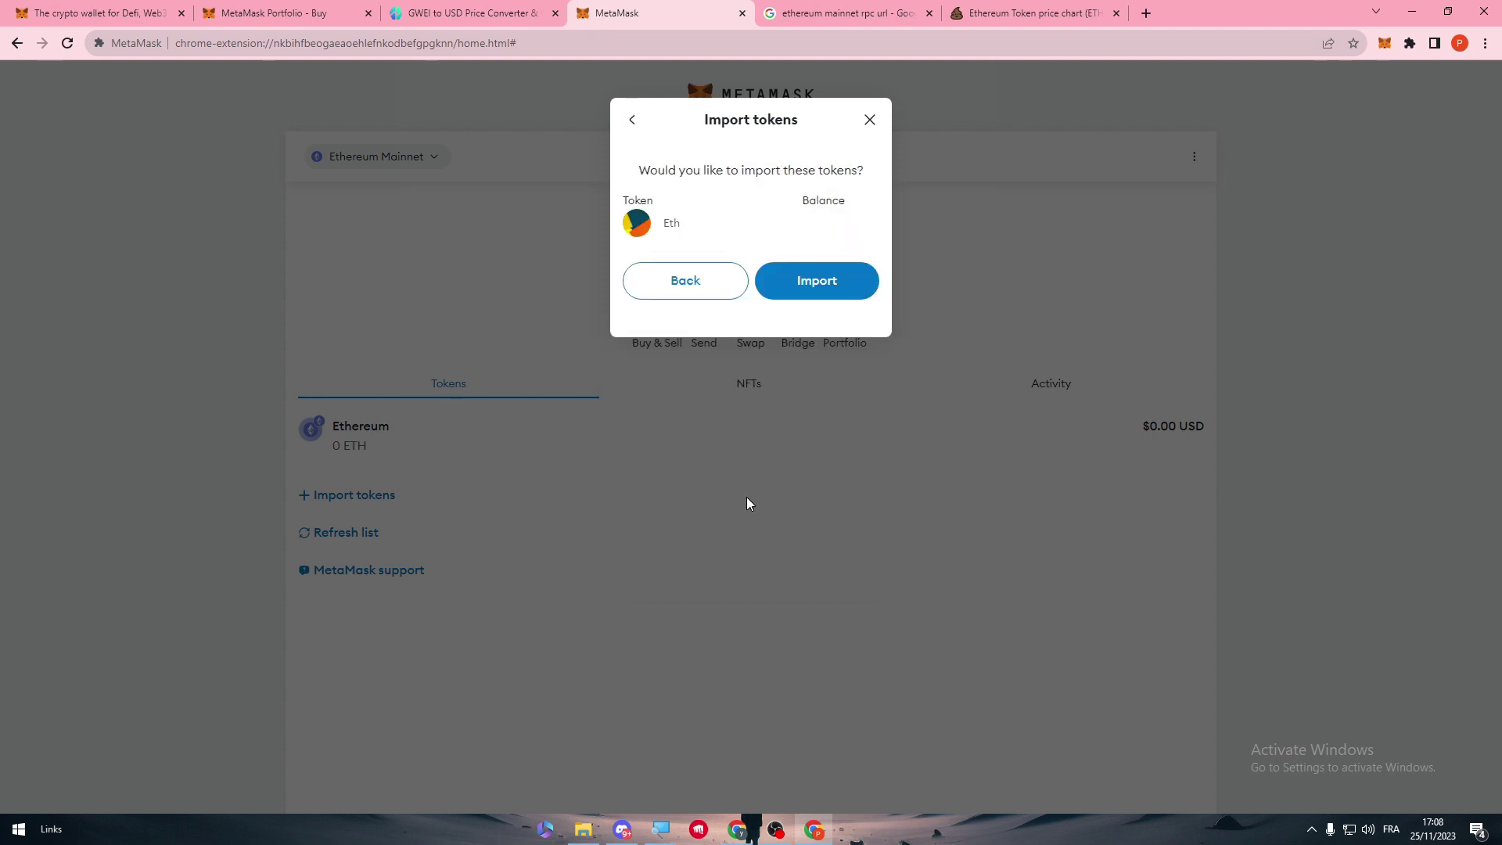
{"action": "left_click", "coordinate": [795, 290]}
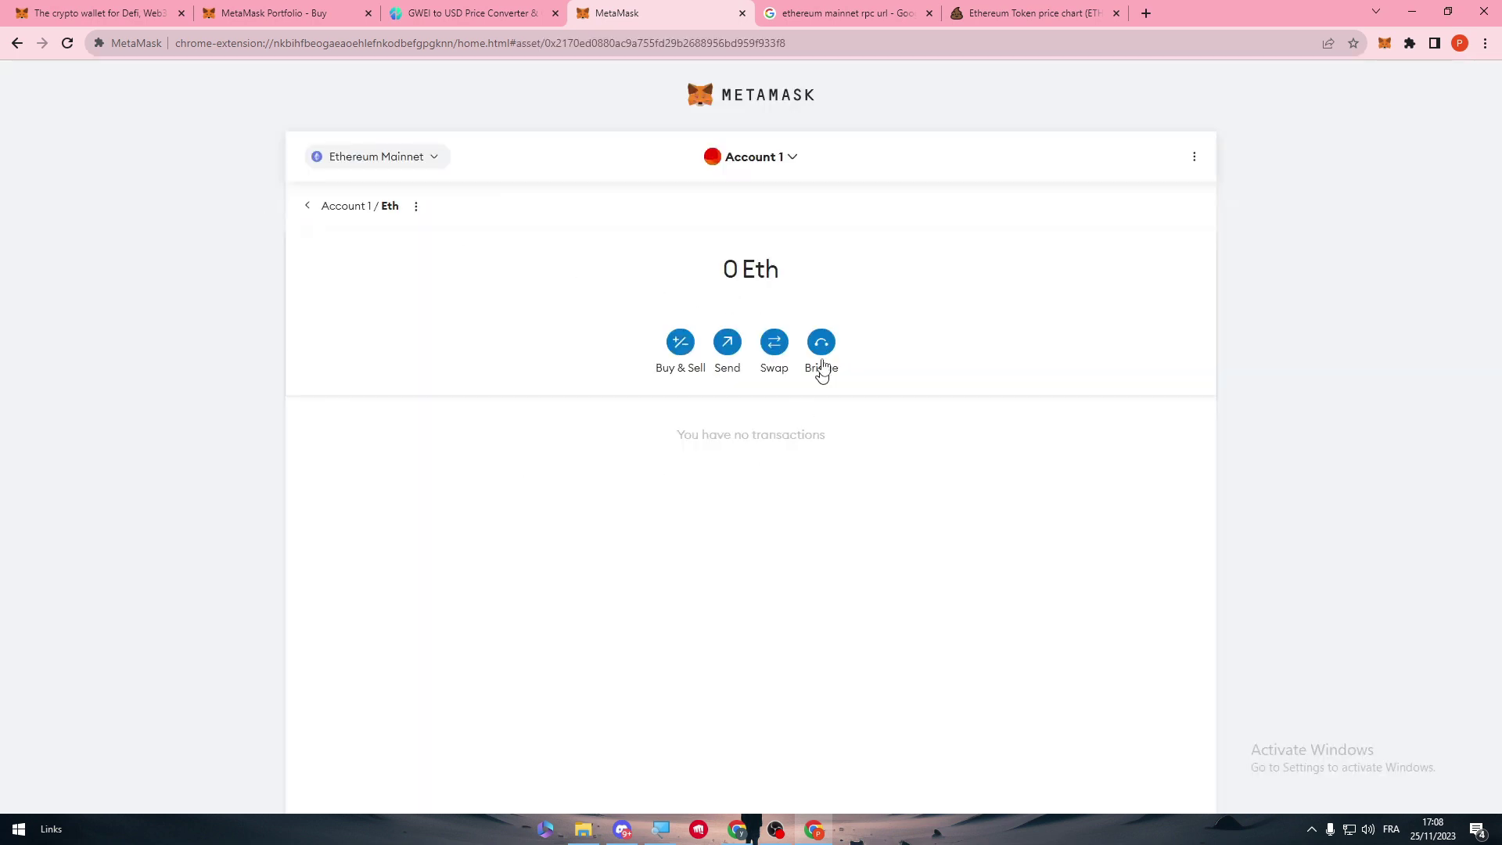
{"action": "left_click", "coordinate": [302, 210]}
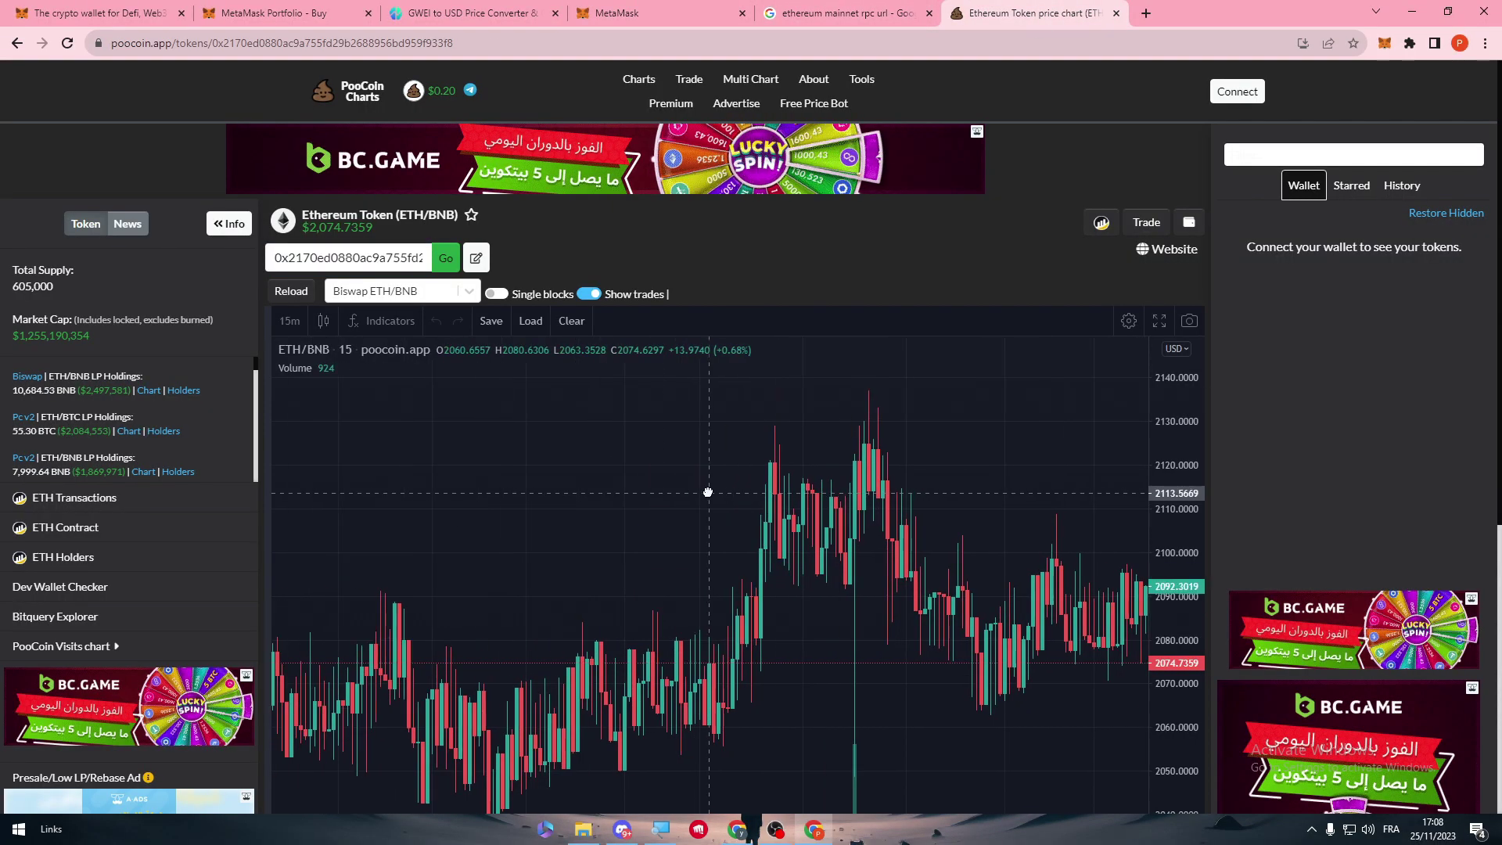
{"action": "scroll", "coordinate": [708, 492], "scroll_direction": "up", "scroll_amount": 3}
{"action": "scroll", "coordinate": [822, 563], "scroll_direction": "down", "scroll_amount": 3}
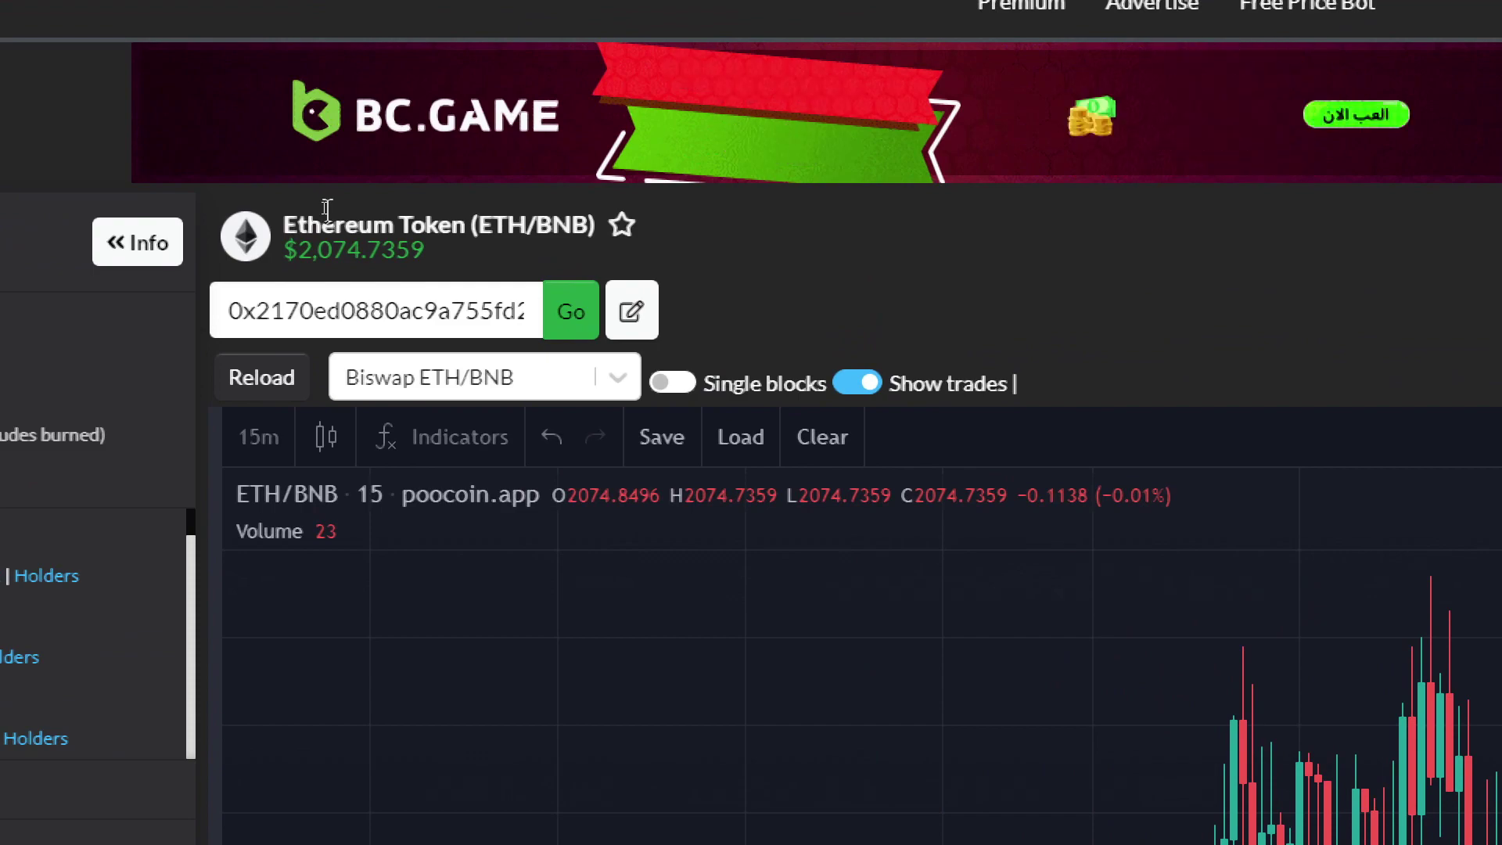
{"action": "left_click_drag", "start_coordinate": [592, 227], "coordinate": [530, 223]}
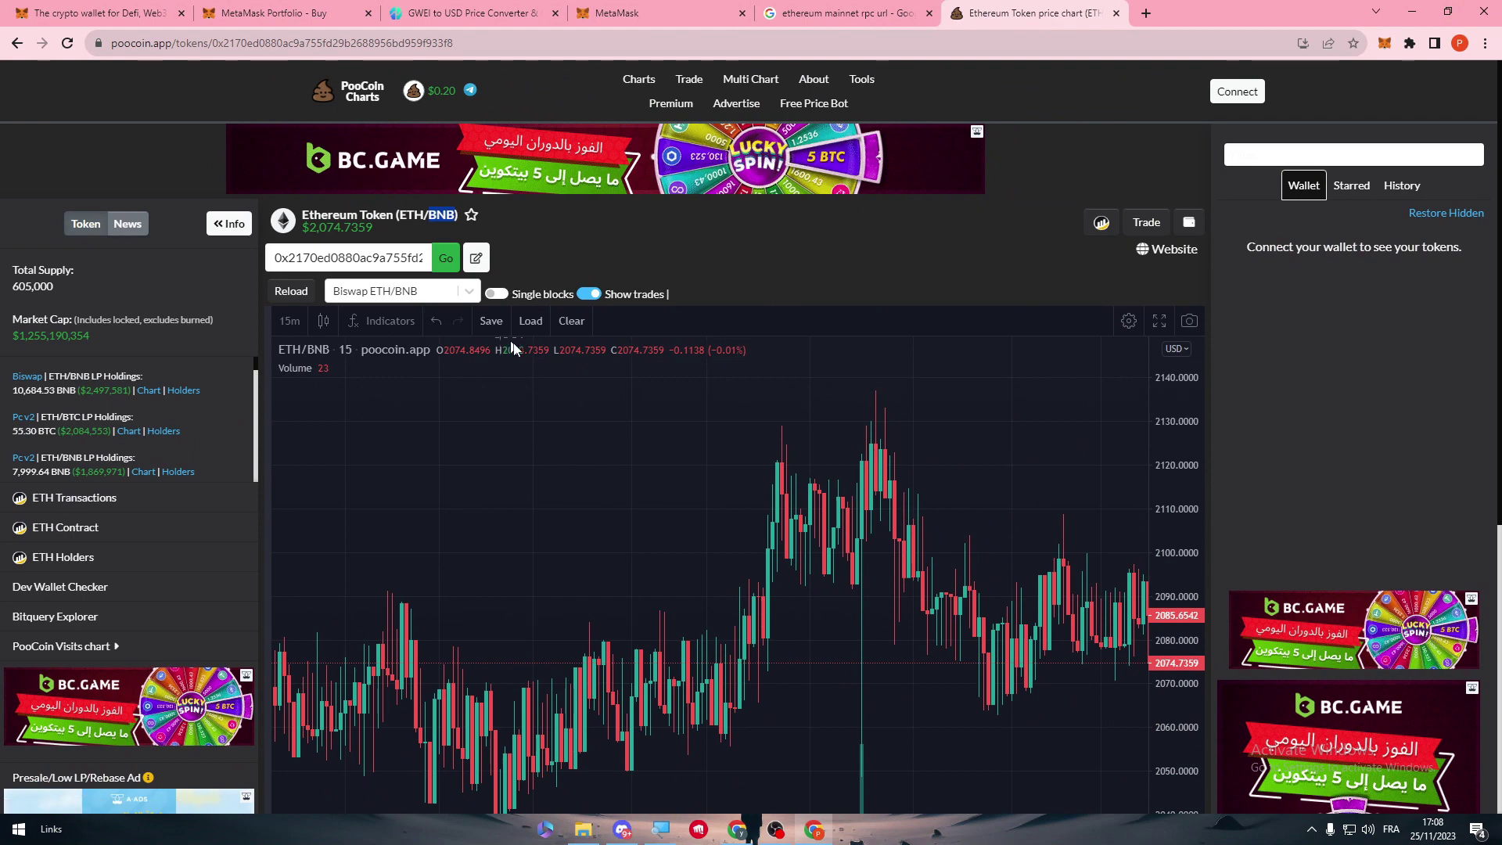
Step: Dismiss the Twitter follow popup and return to the MetaMask wallet
{"action": "left_click", "coordinate": [634, 13]}
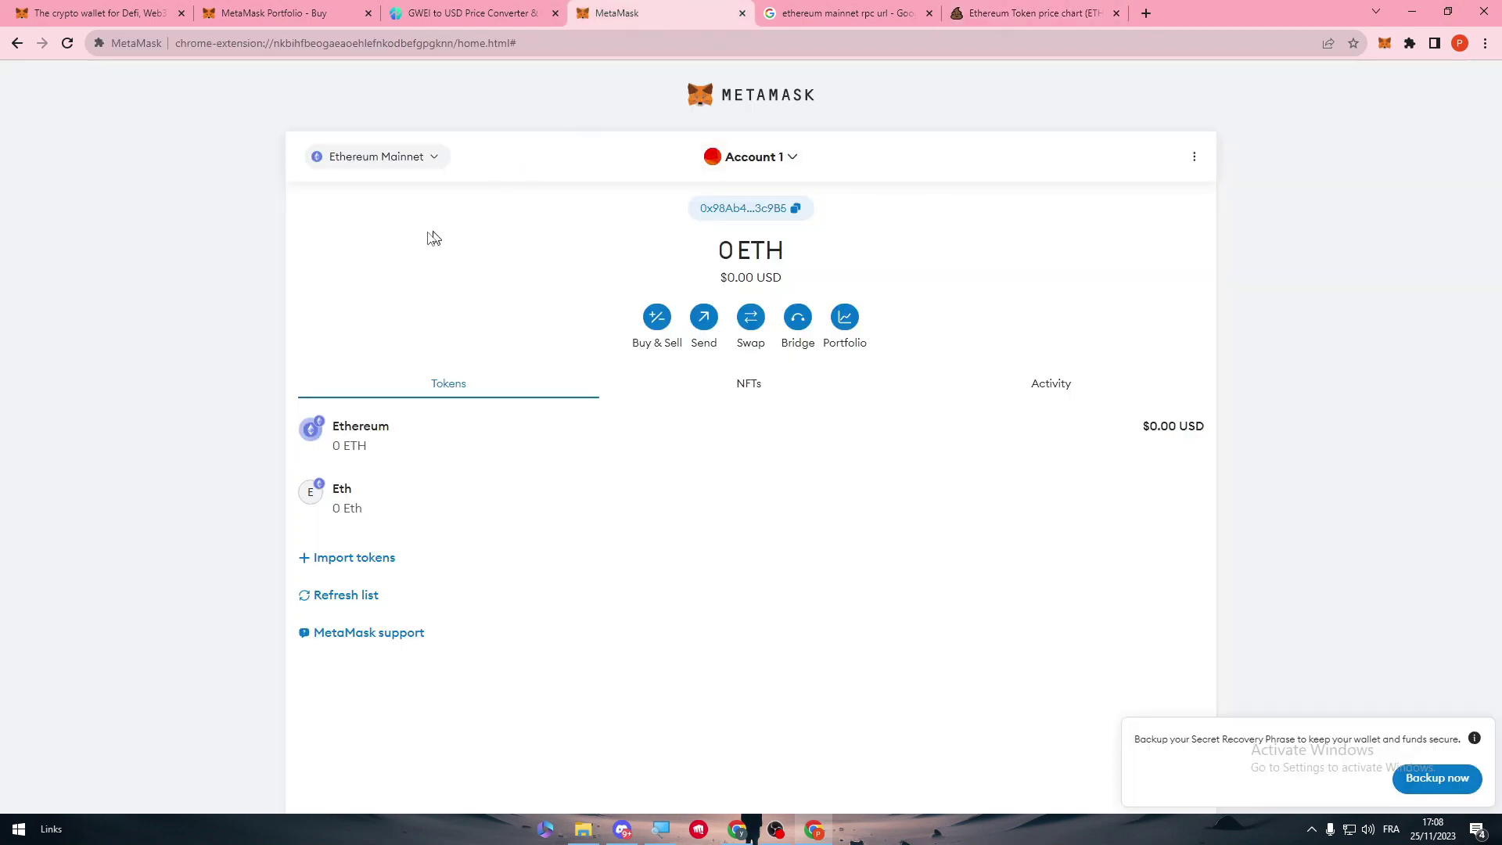
{"action": "left_click", "coordinate": [282, 13]}
{"action": "left_click", "coordinate": [464, 14]}
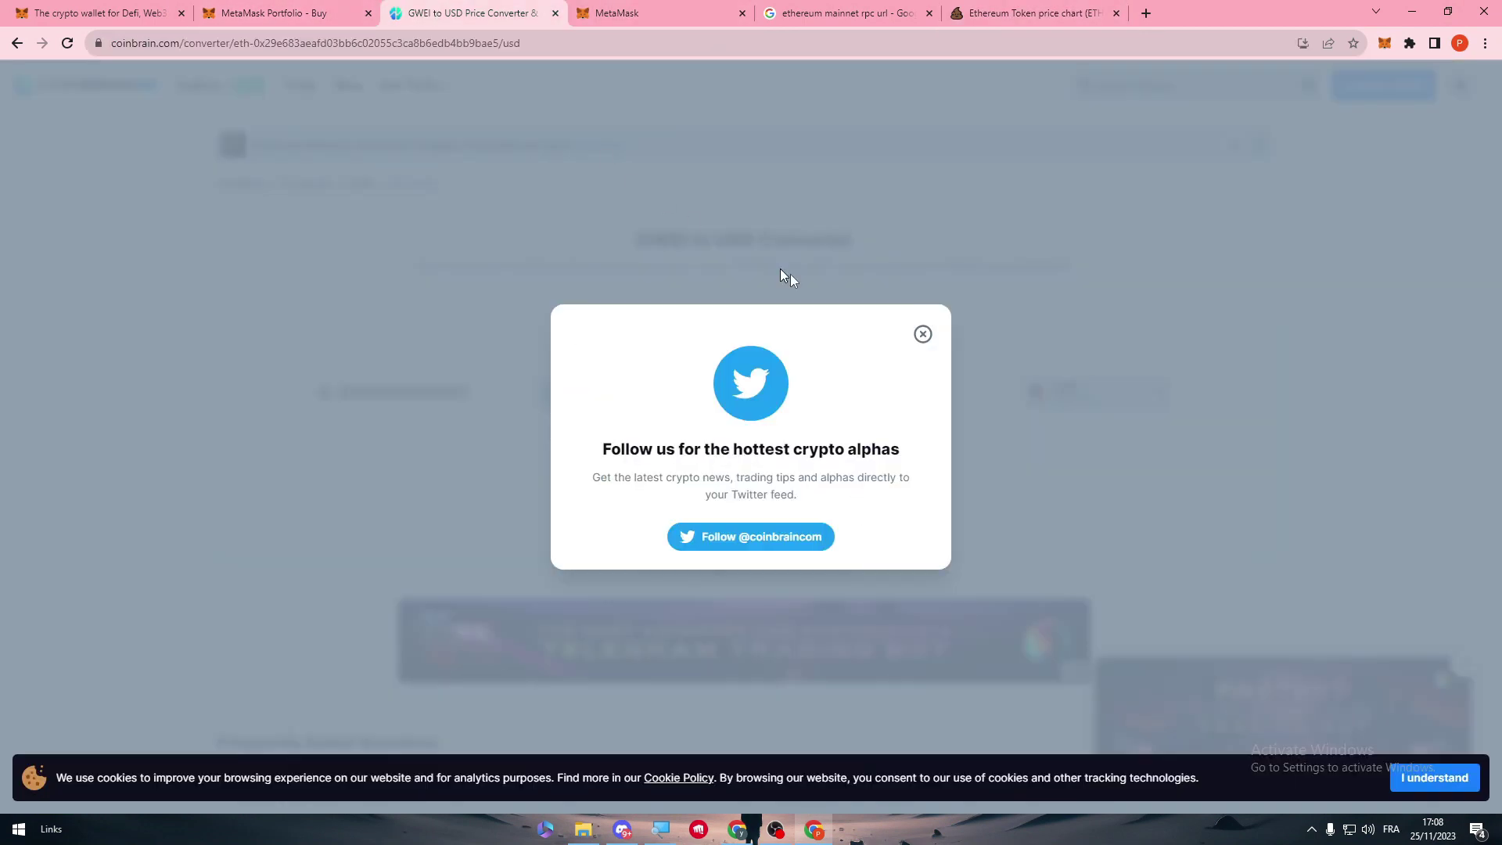
{"action": "left_click", "coordinate": [921, 335]}
{"action": "left_click", "coordinate": [643, 13]}
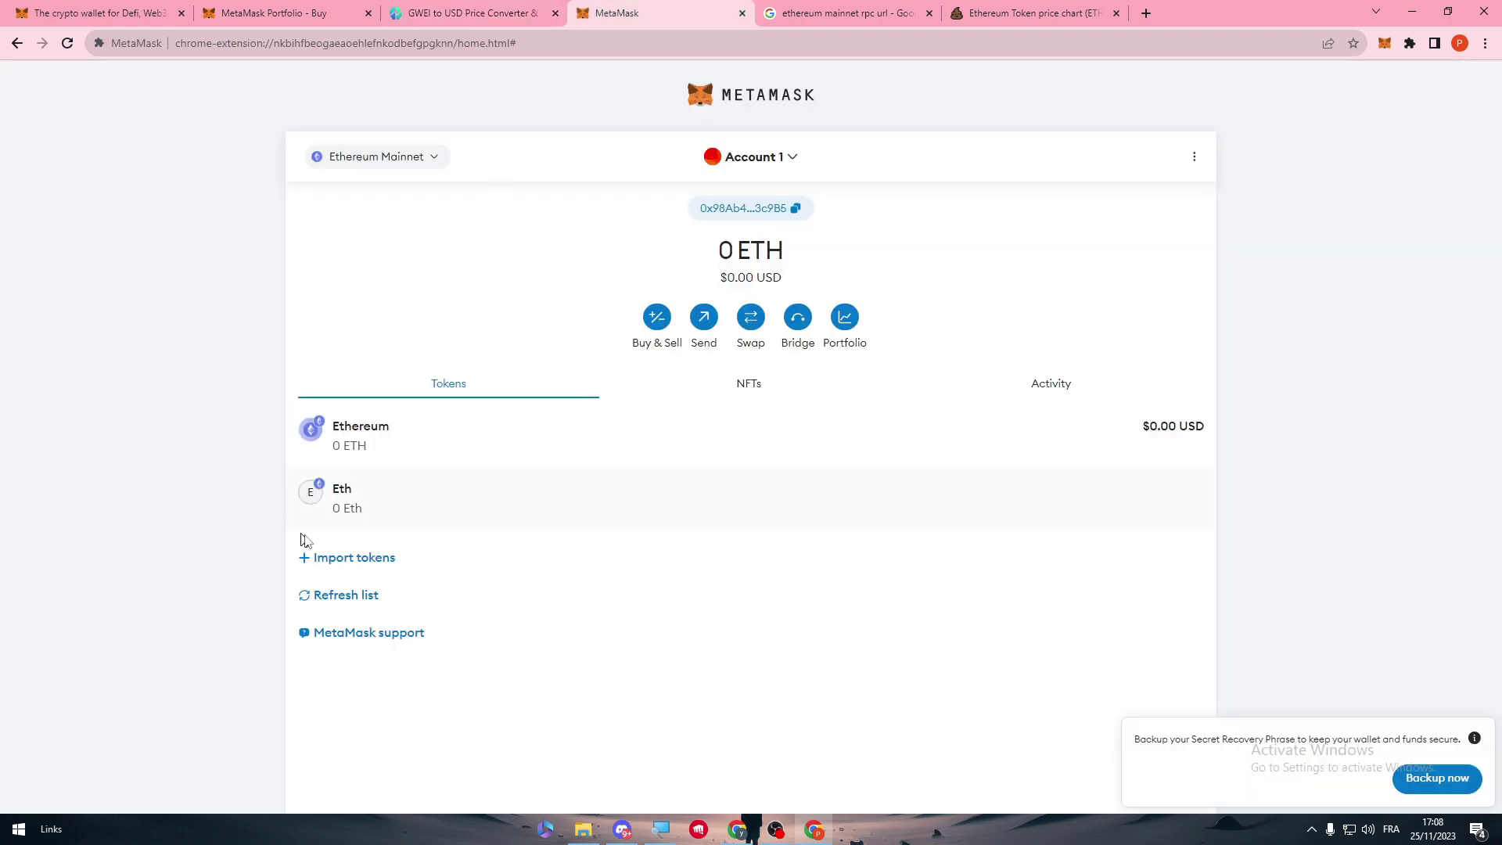
Step: Add BNB Chain from the popular networks list and approve it
{"action": "left_click", "coordinate": [376, 156]}
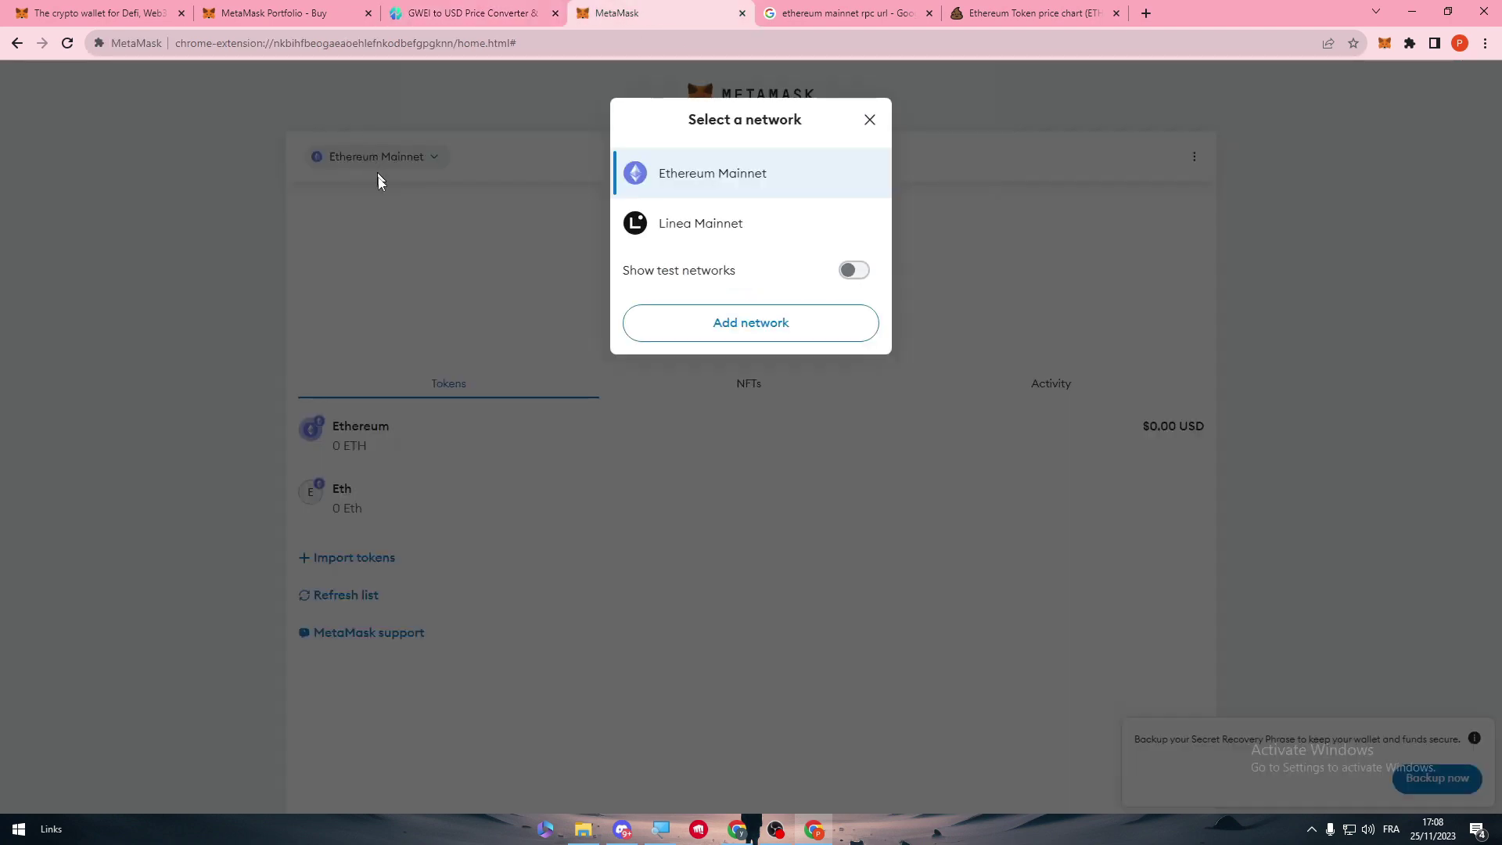
{"action": "left_click", "coordinate": [717, 324]}
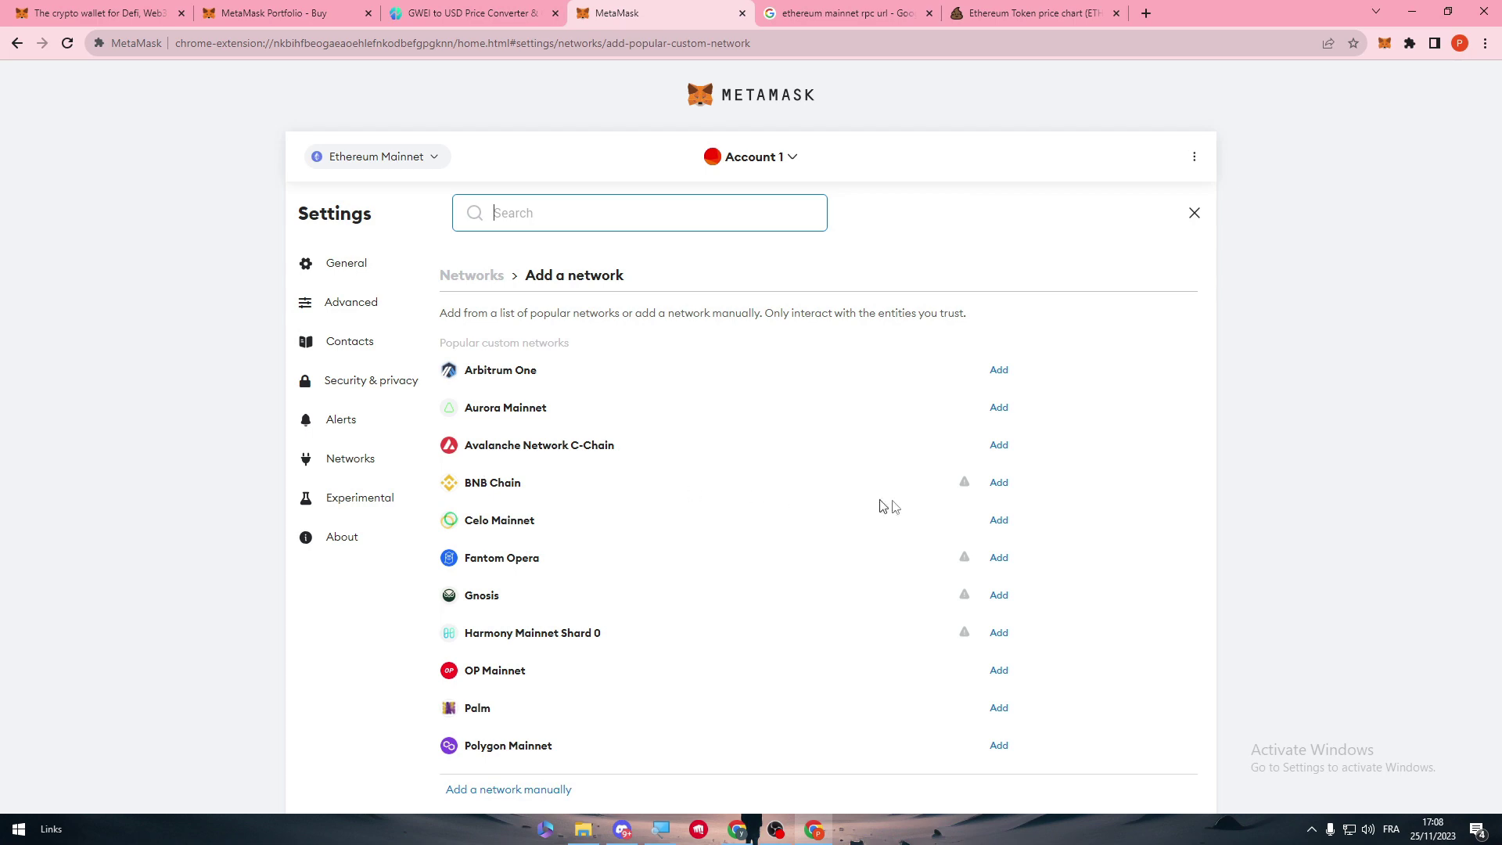
{"action": "left_click", "coordinate": [1000, 484]}
{"action": "left_click", "coordinate": [855, 633]}
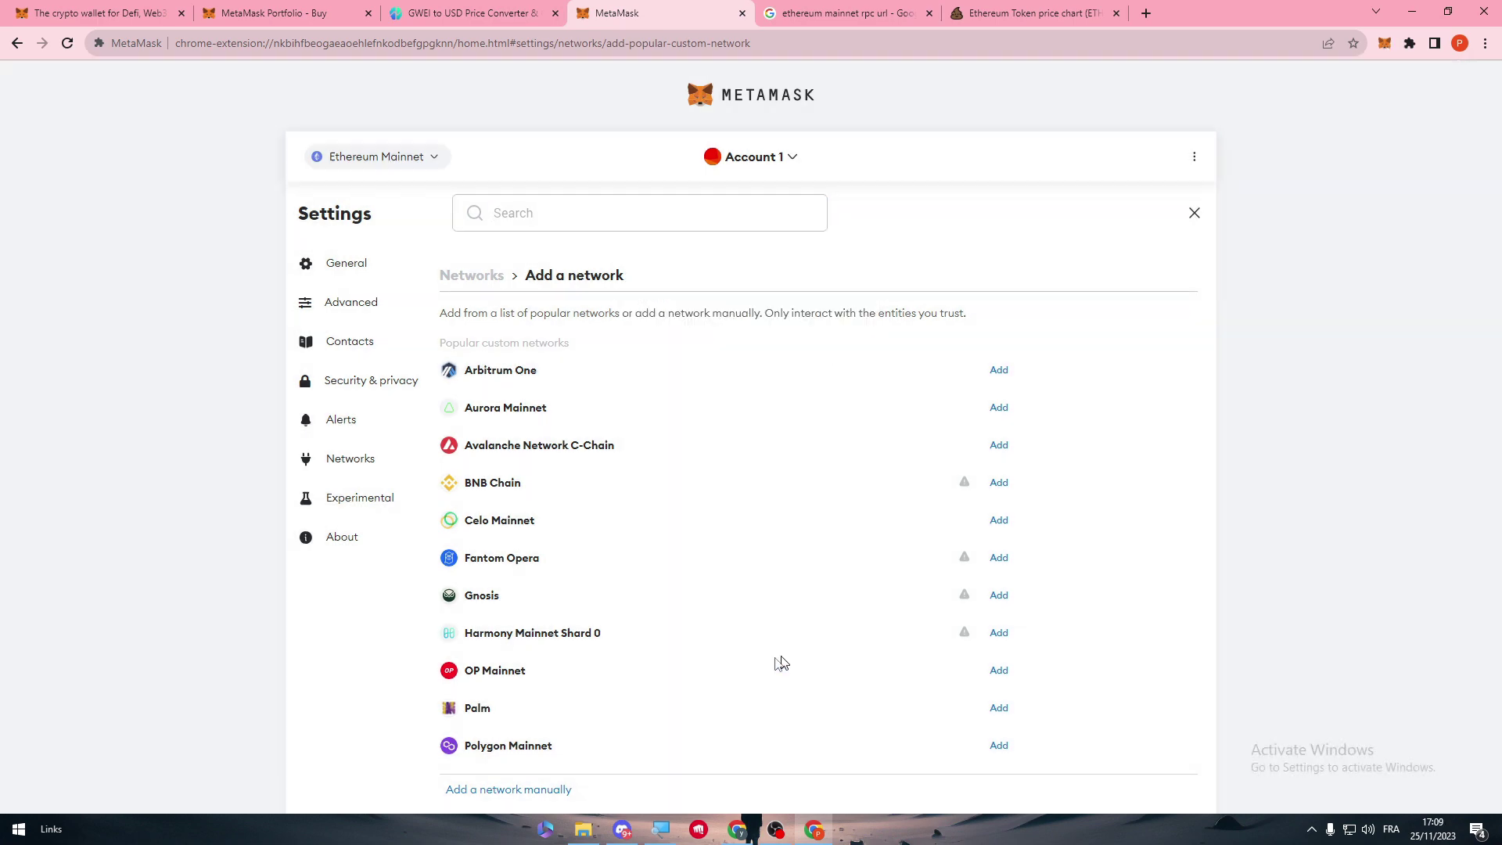
Step: Switch to BNB Chain, import the ETH token by pasting its contract address, and return to the token list
{"action": "left_click", "coordinate": [749, 478]}
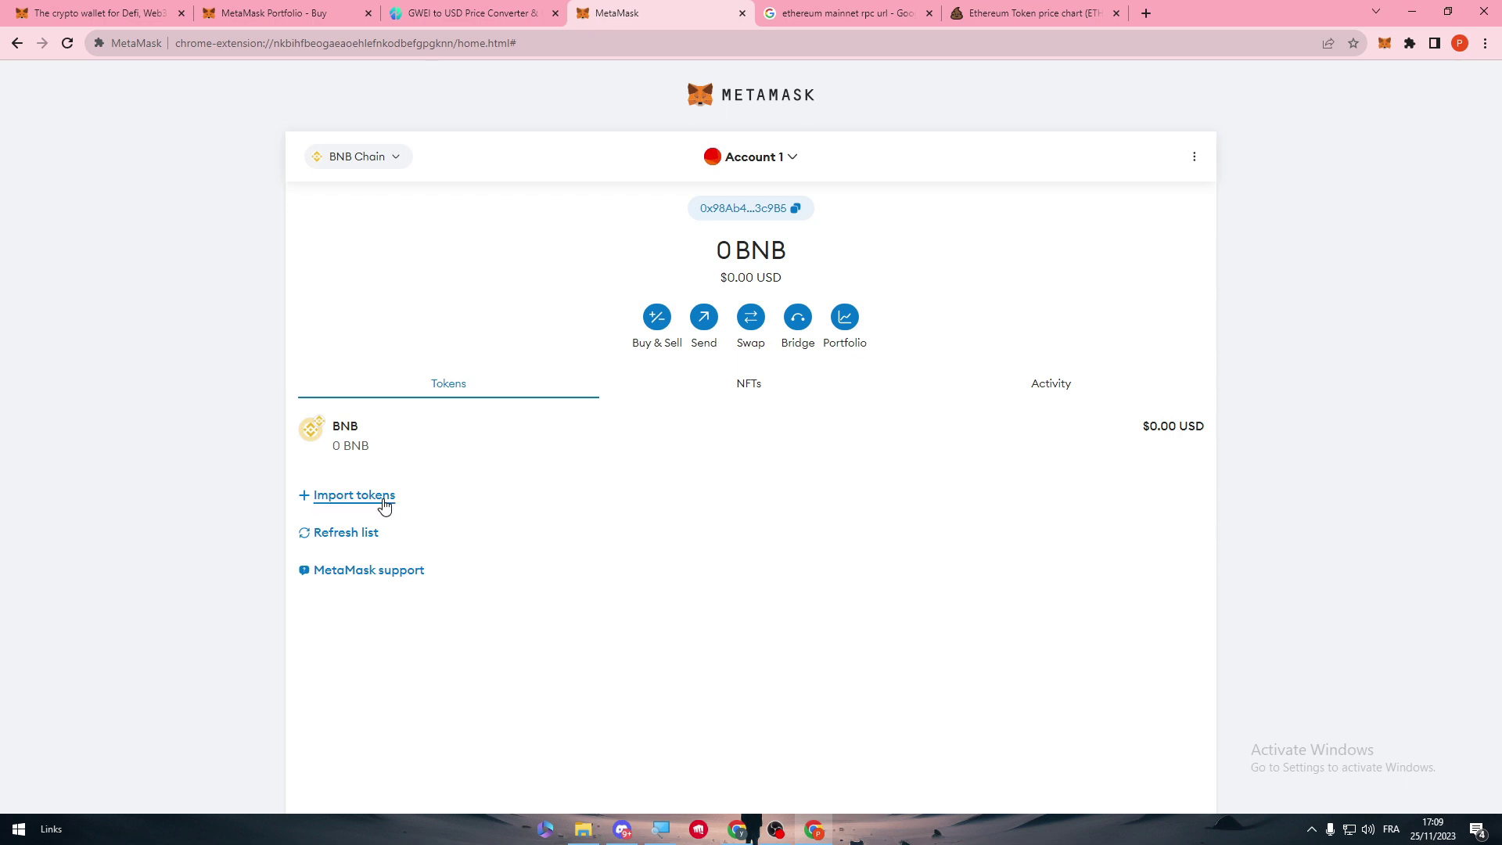
{"action": "left_click", "coordinate": [376, 495]}
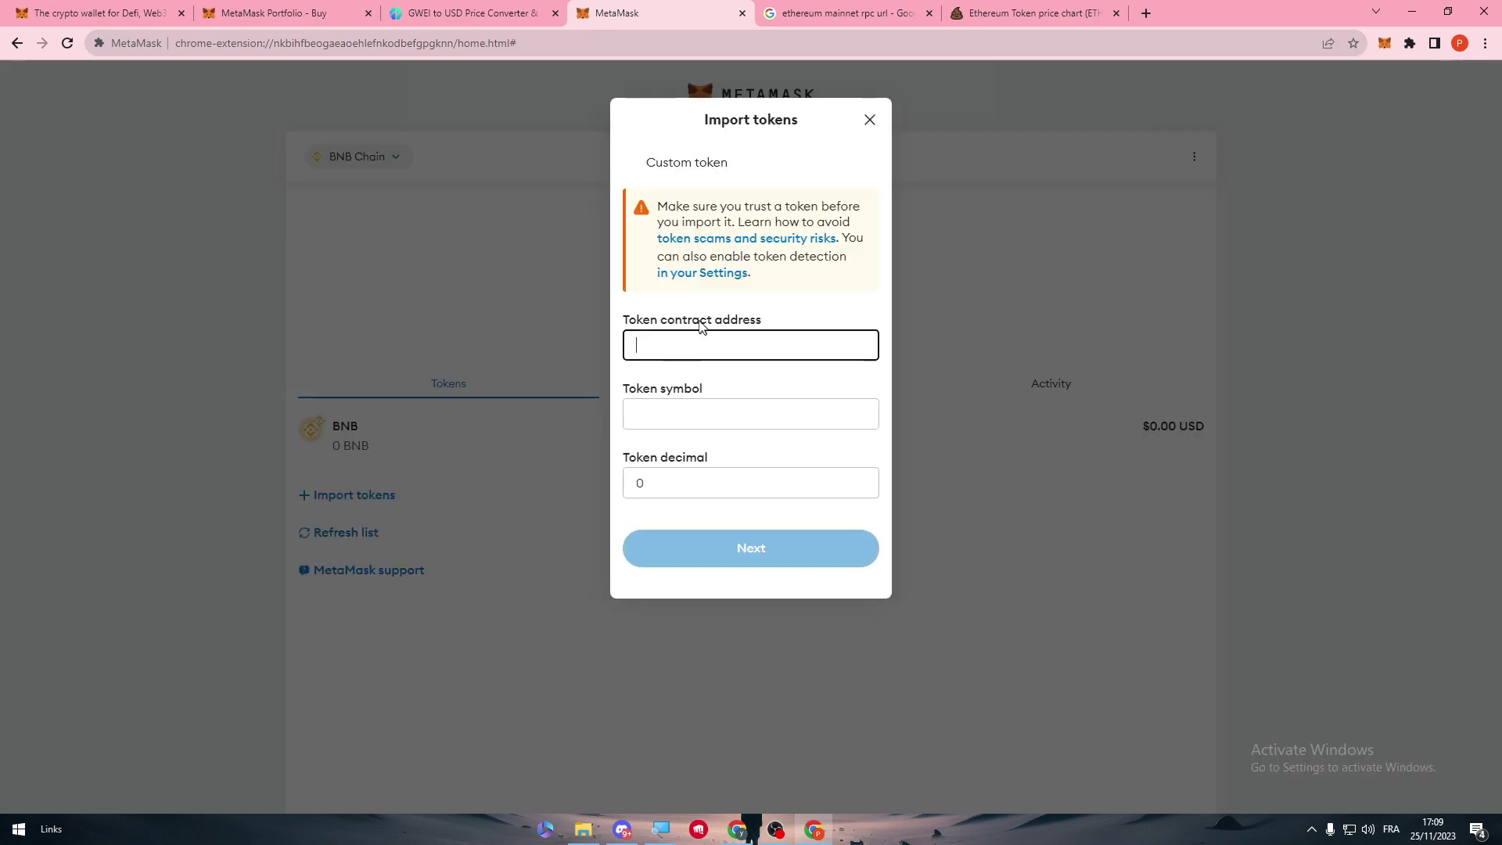
{"action": "key", "text": "ctrl+v"}
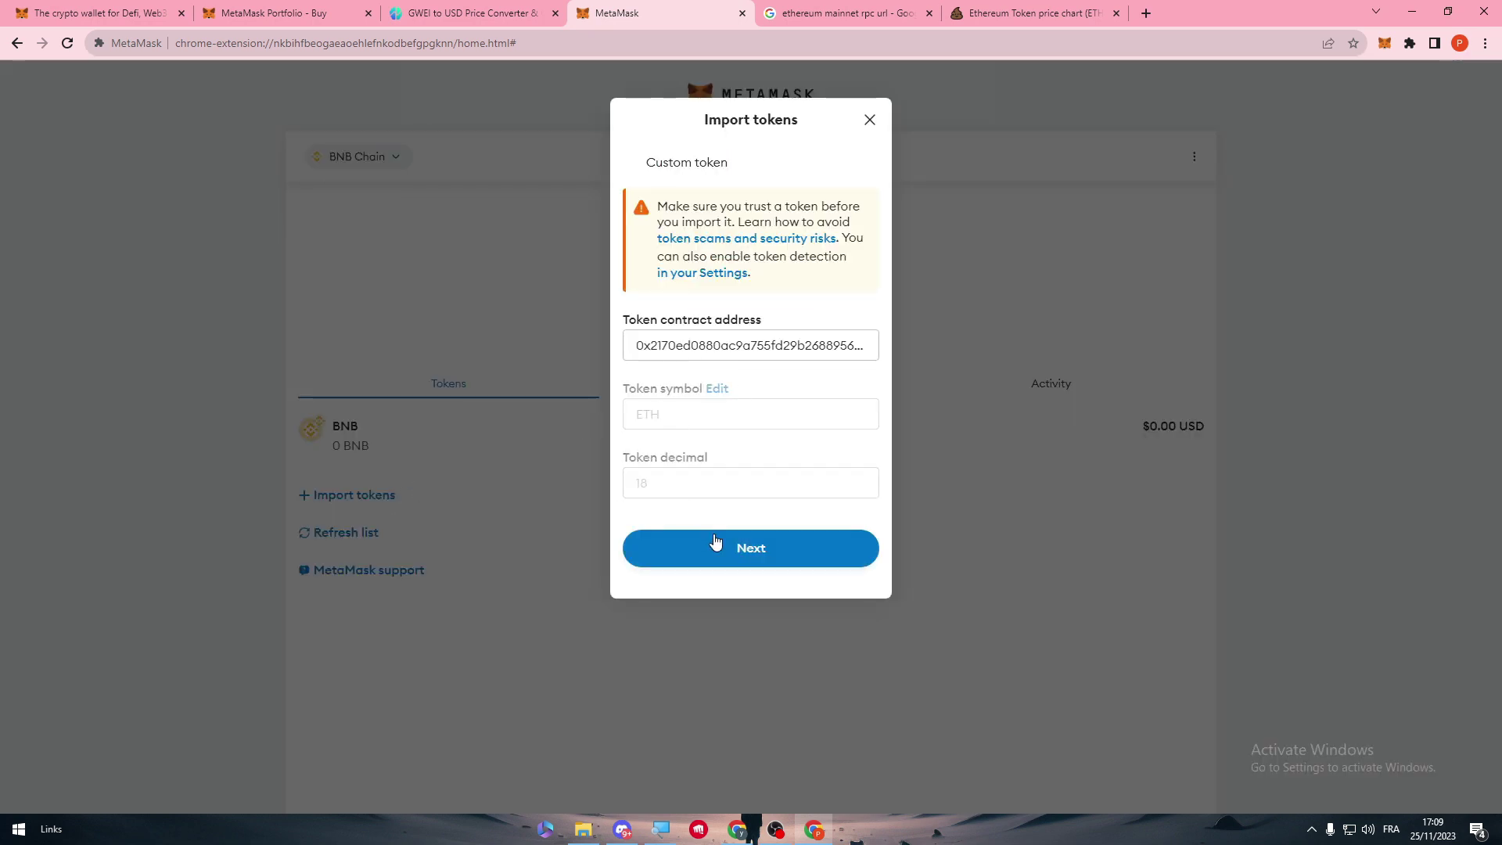
{"action": "left_click", "coordinate": [752, 549]}
{"action": "left_click", "coordinate": [814, 282]}
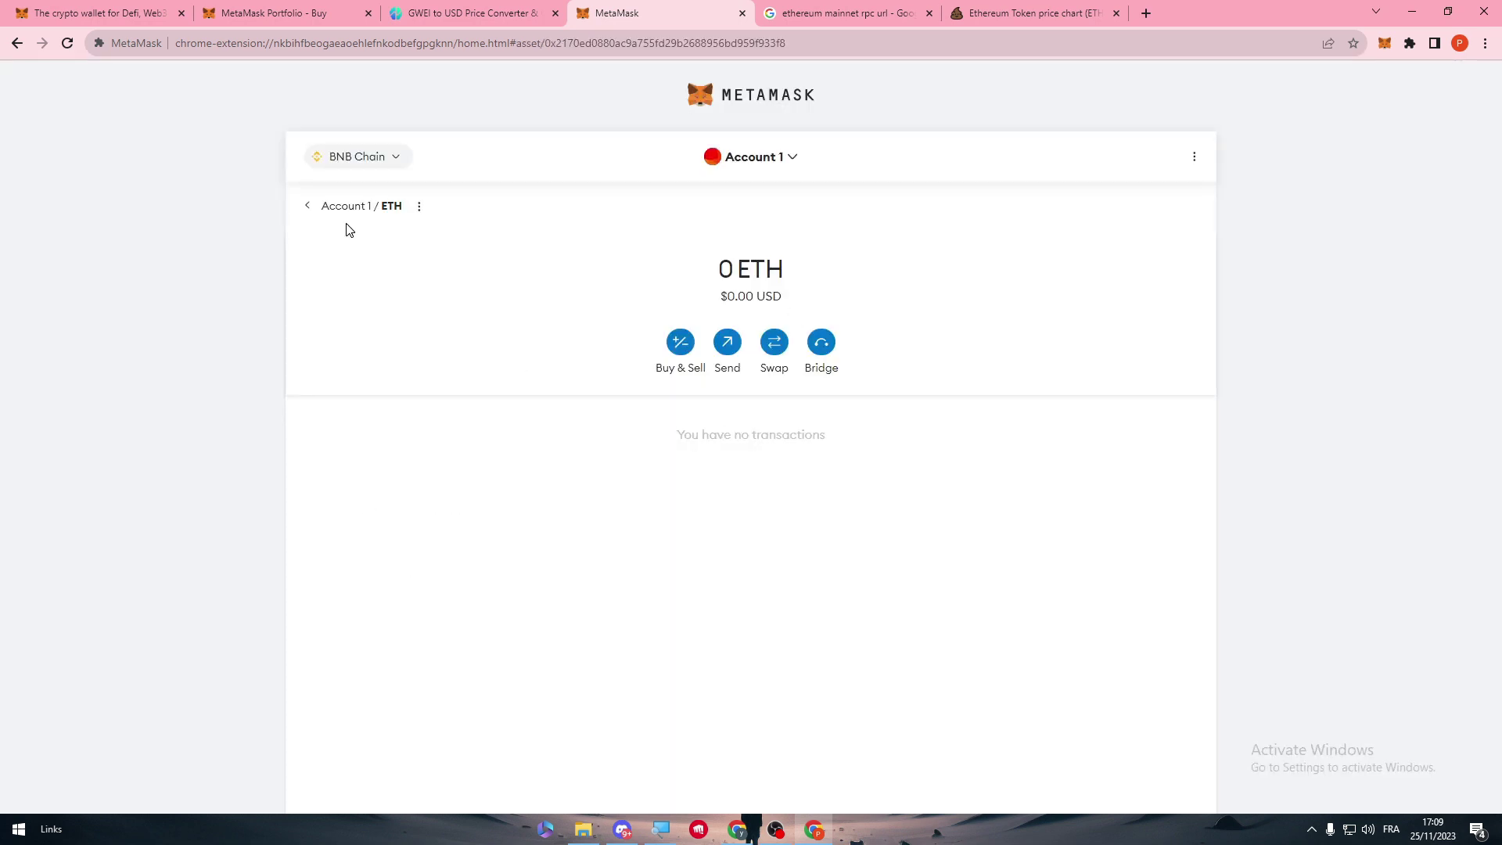
{"action": "left_click", "coordinate": [326, 206]}
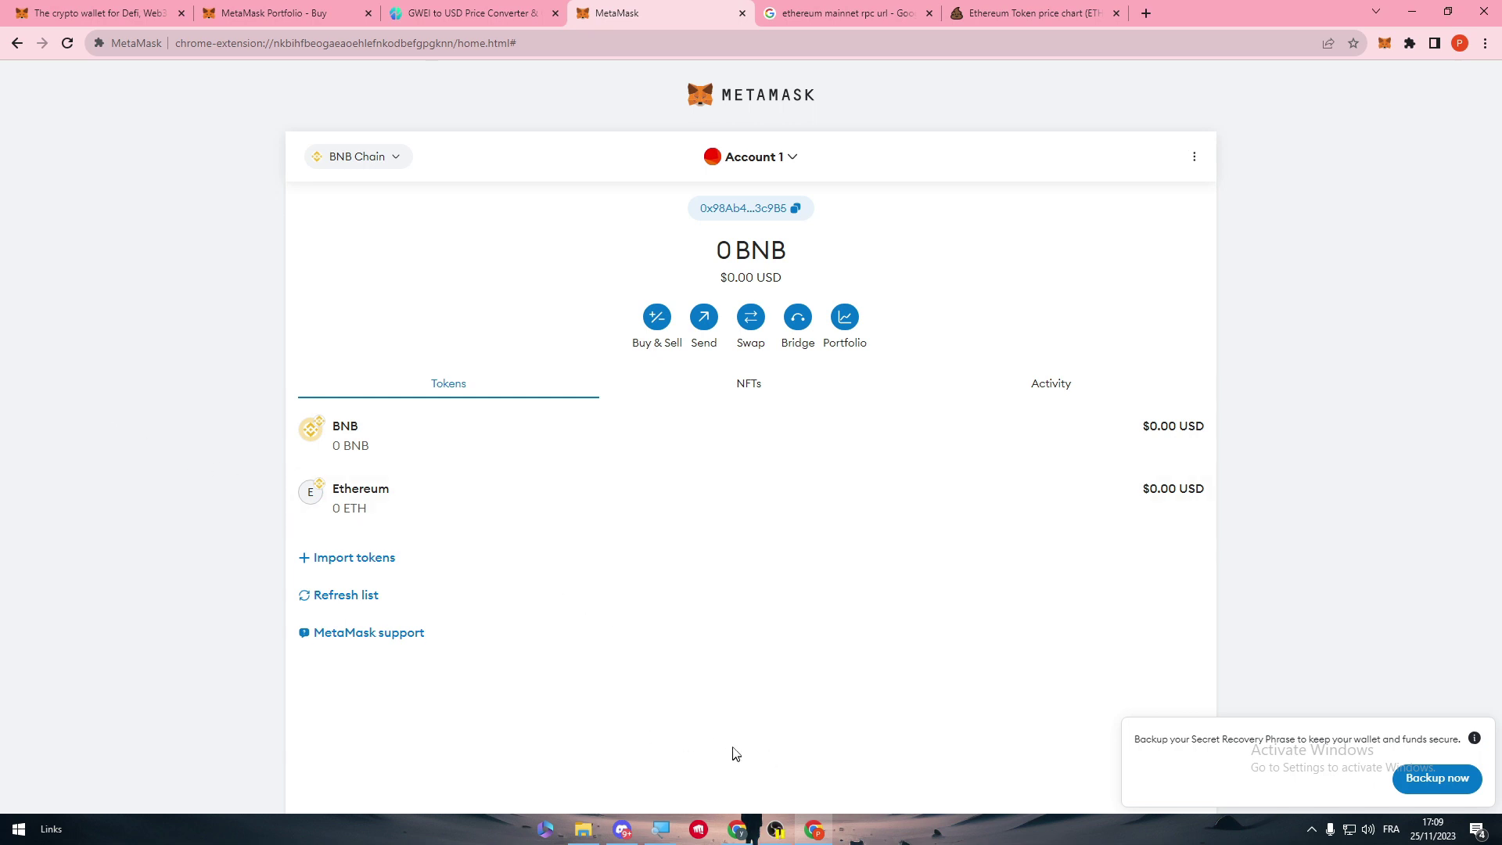
Step: Switch to the Portfolio Buy tab and reload the page
{"action": "left_click", "coordinate": [264, 13]}
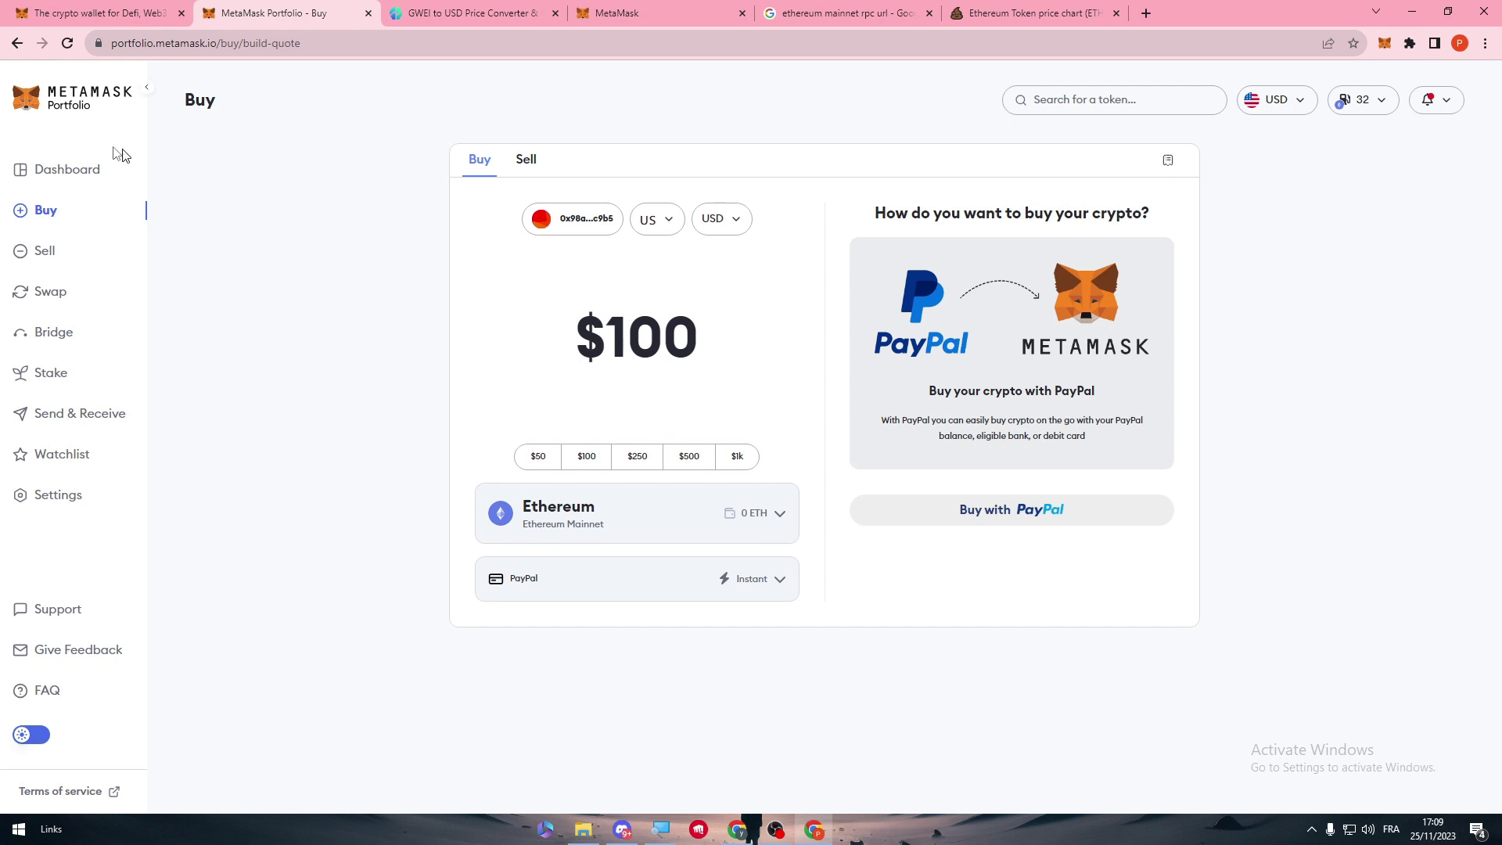
{"action": "double_click", "coordinate": [572, 219]}
{"action": "left_click", "coordinate": [67, 44]}
Step: Check the MetaMask popup's account and network lists, then close the popup
{"action": "left_click", "coordinate": [1386, 44]}
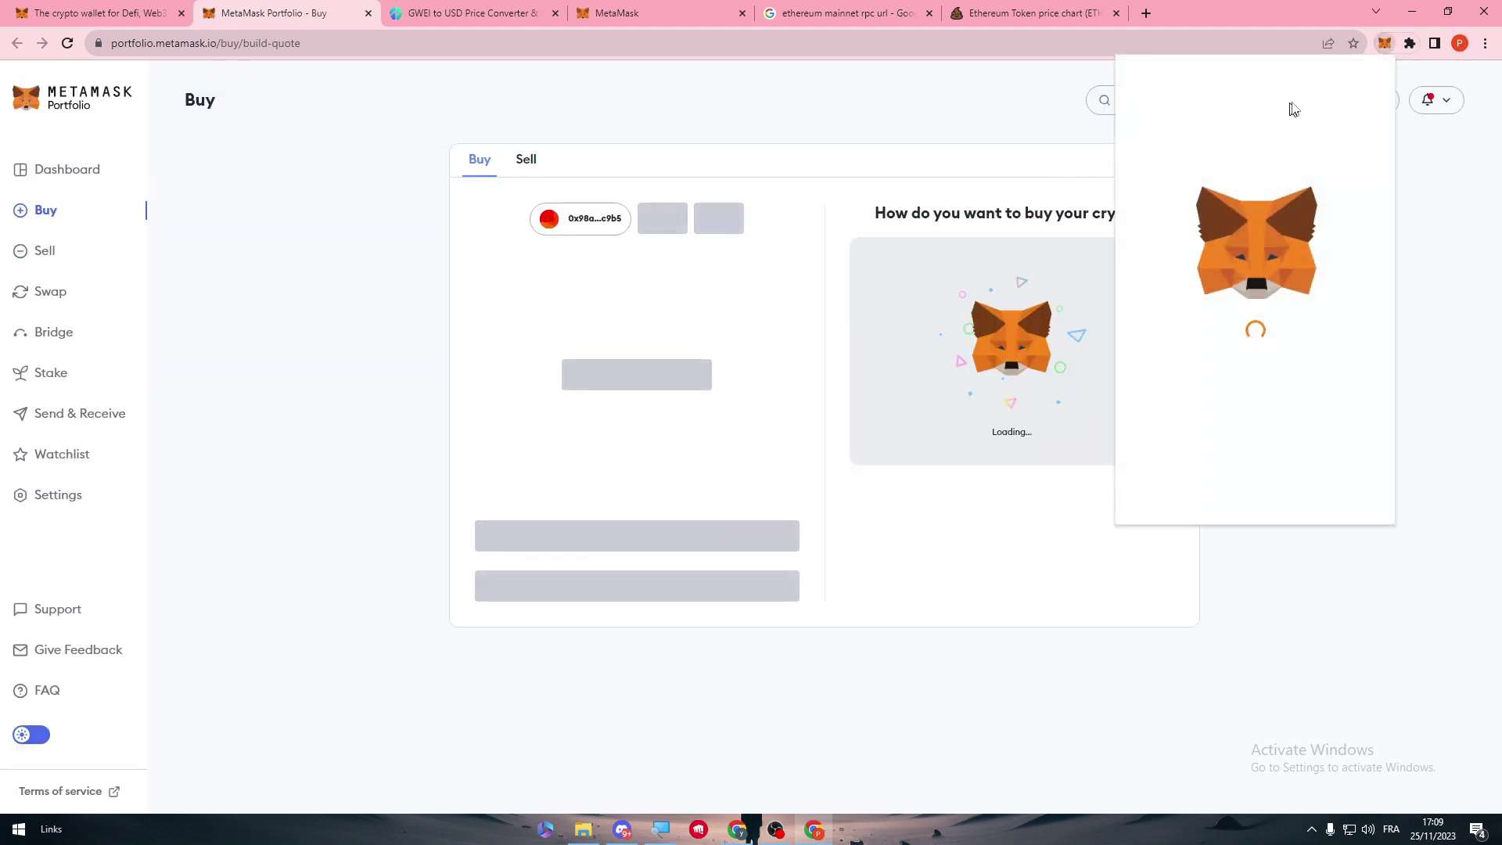
{"action": "left_click", "coordinate": [1257, 80]}
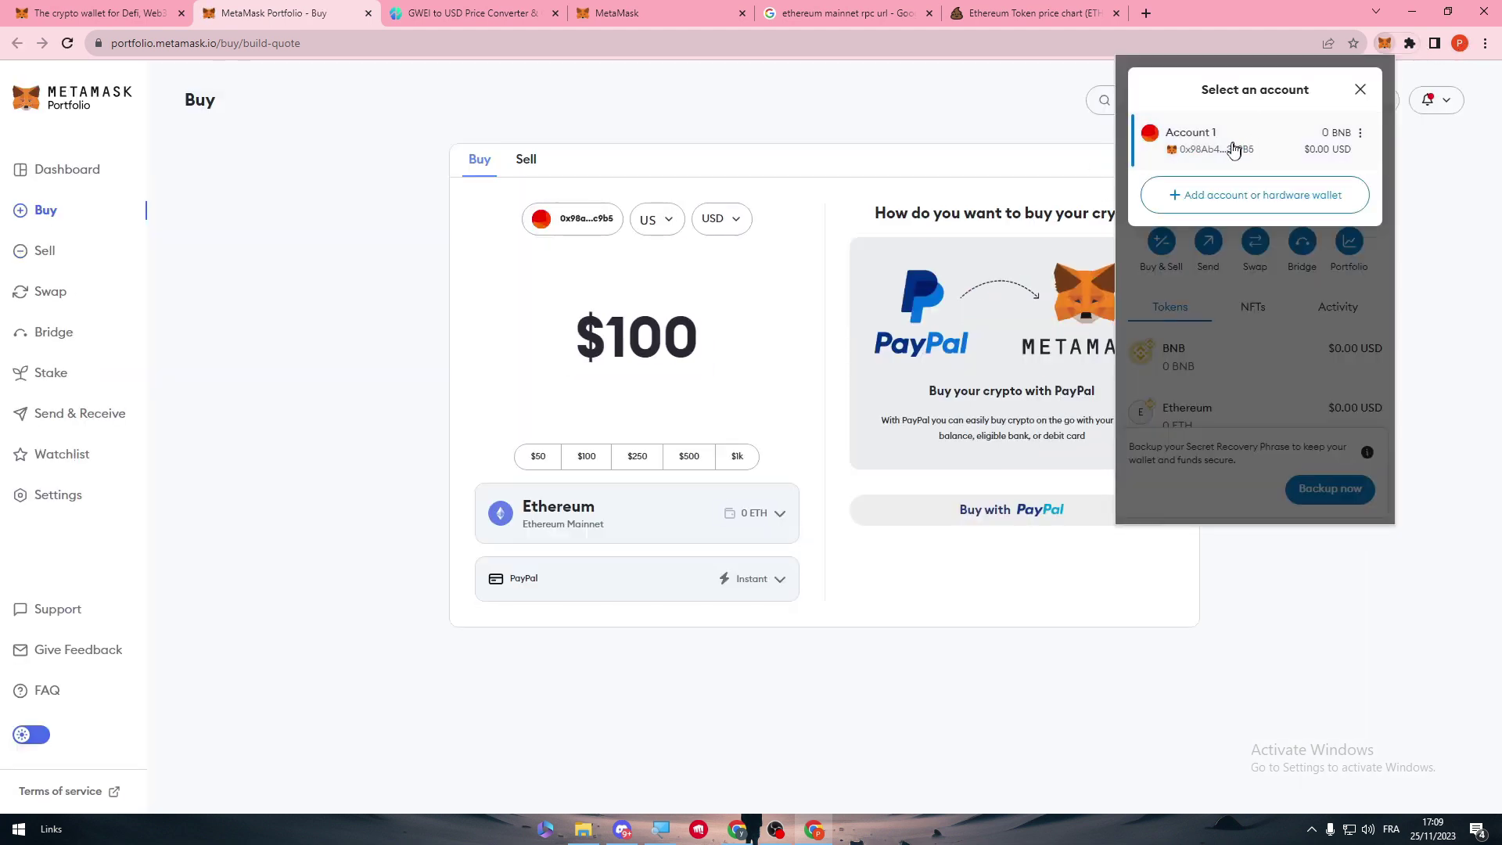
{"action": "left_click", "coordinate": [1236, 146]}
{"action": "left_click", "coordinate": [1157, 80]}
{"action": "left_click", "coordinate": [1179, 145]}
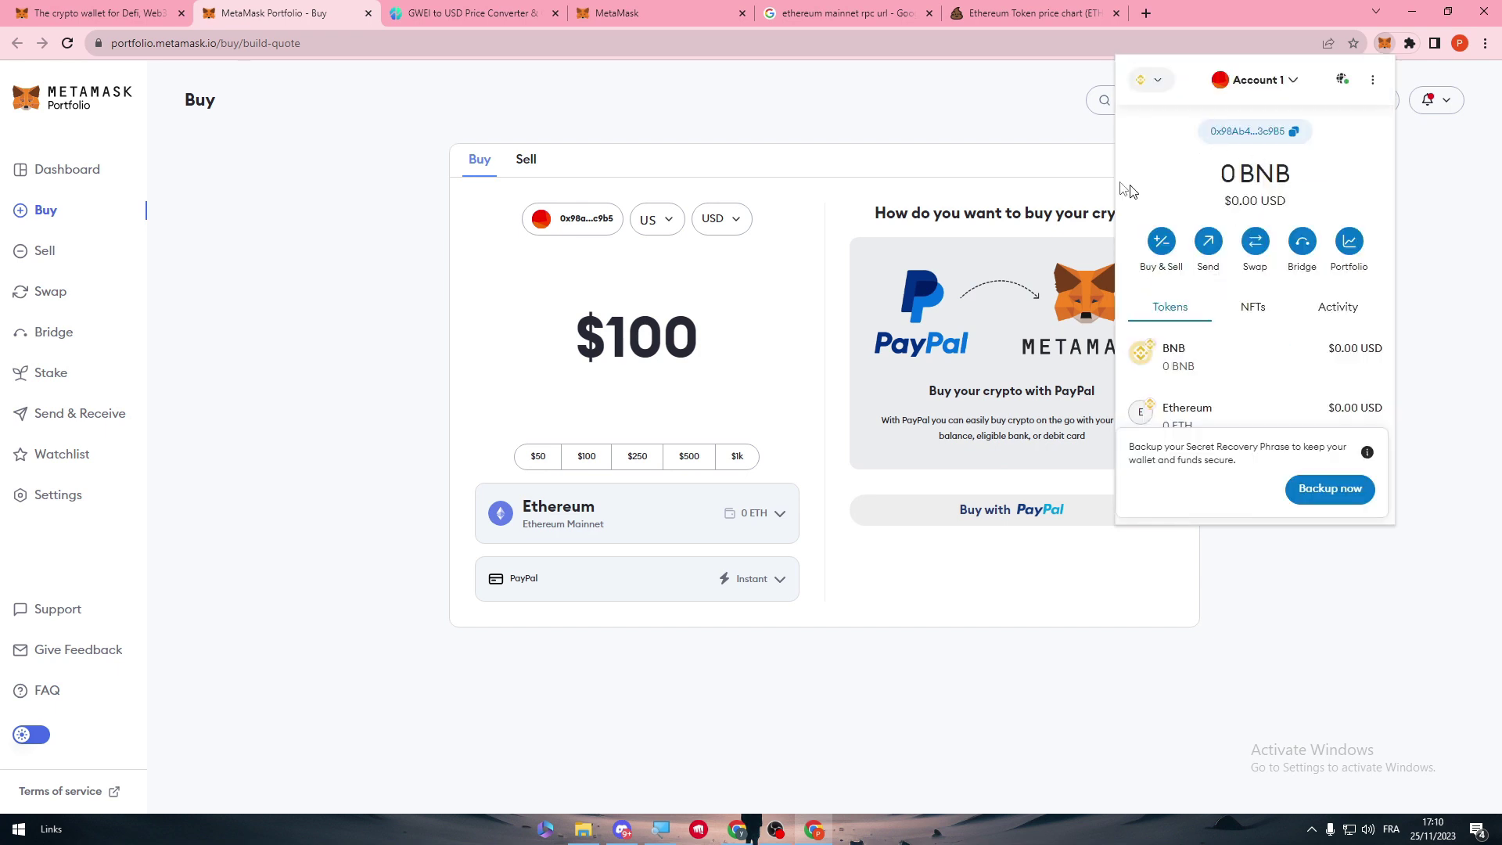
{"action": "left_click", "coordinate": [1463, 255]}
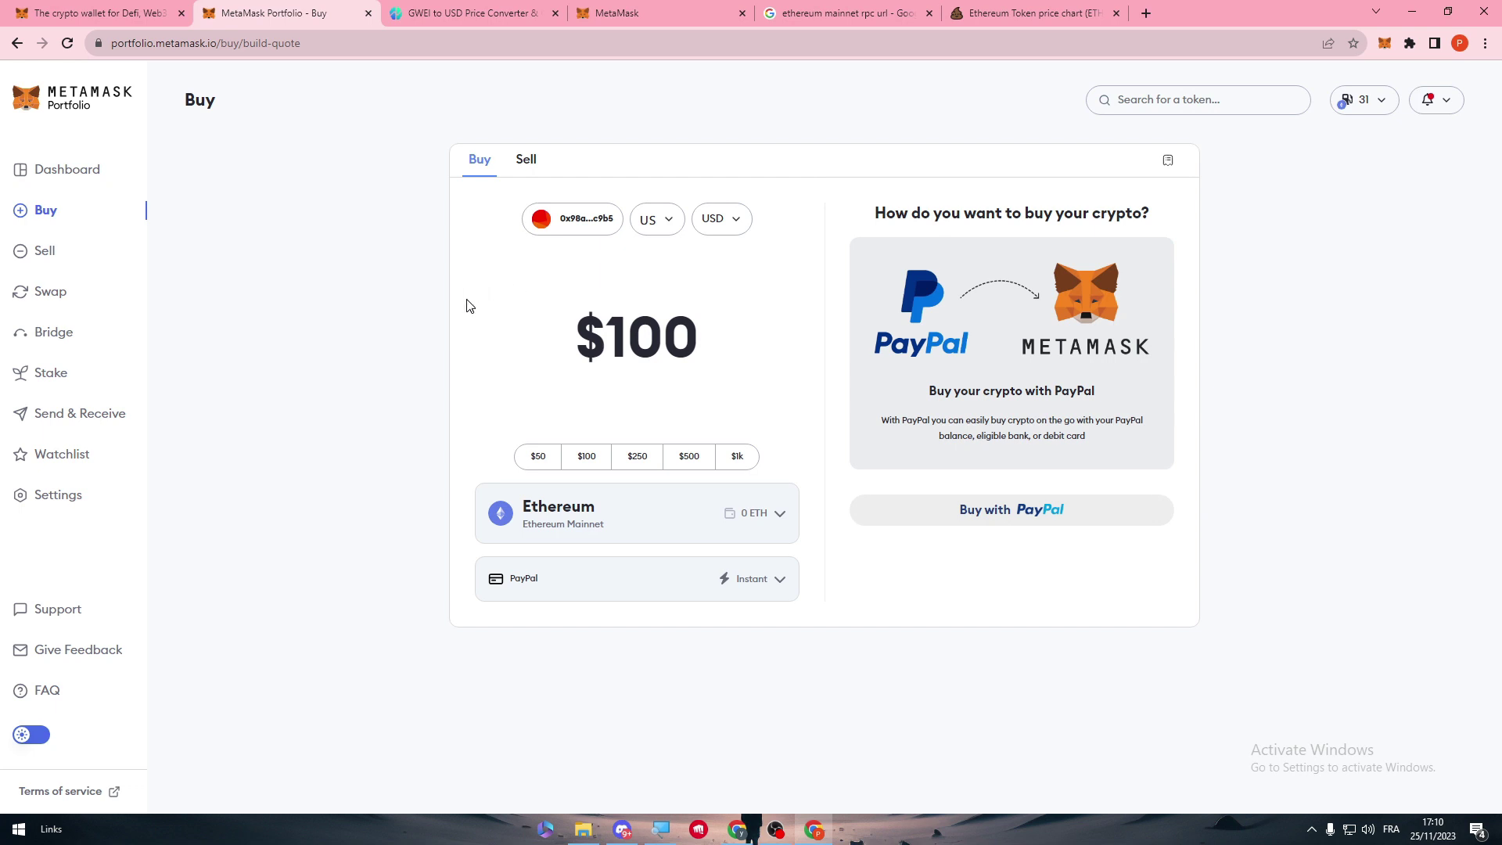
Step: Open and close the country location chooser without changing it
{"action": "left_click", "coordinate": [652, 223]}
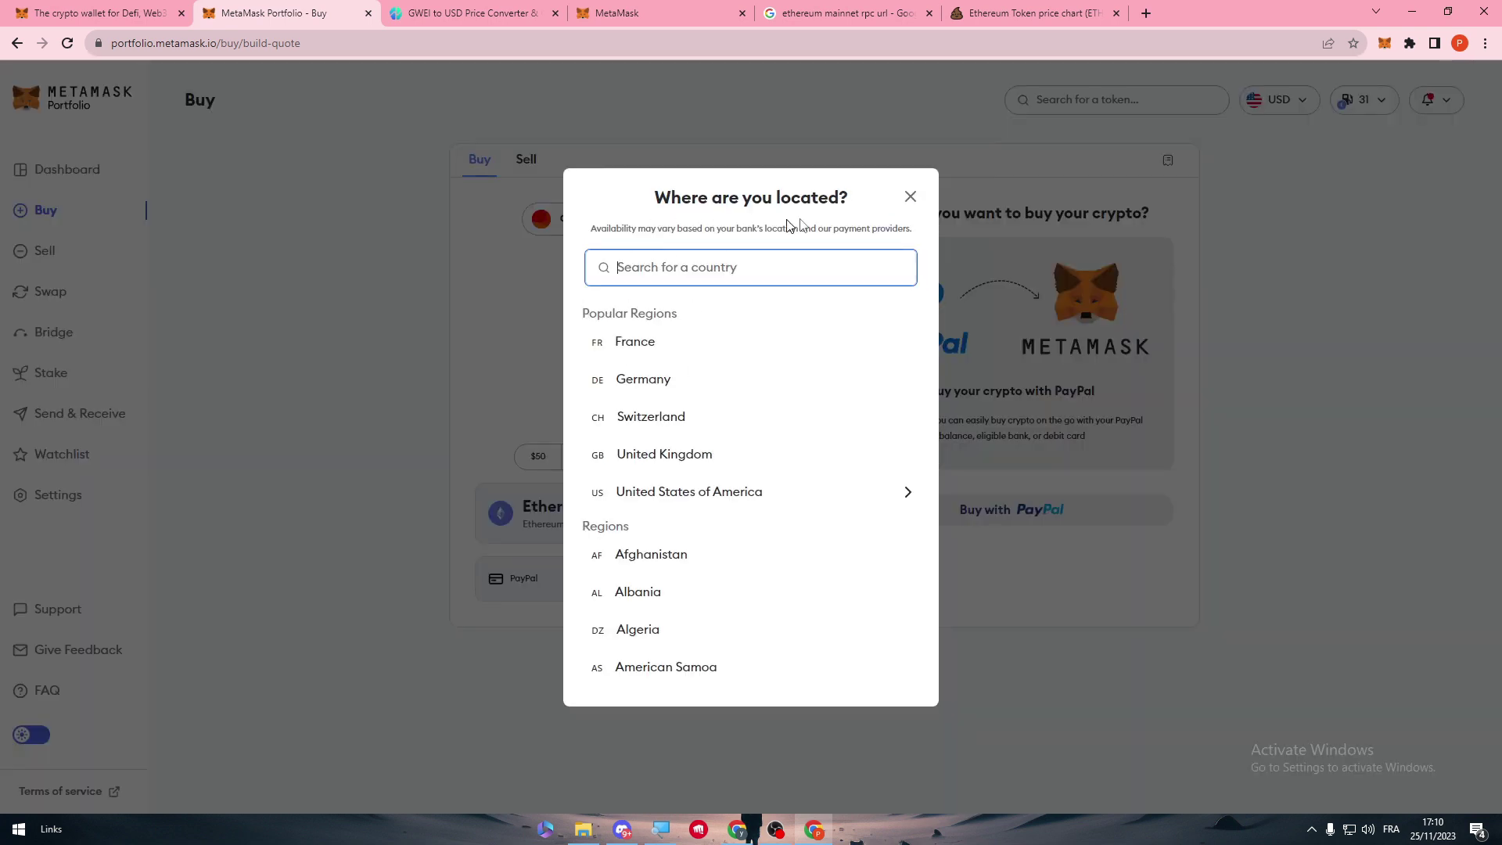
{"action": "left_click", "coordinate": [914, 202]}
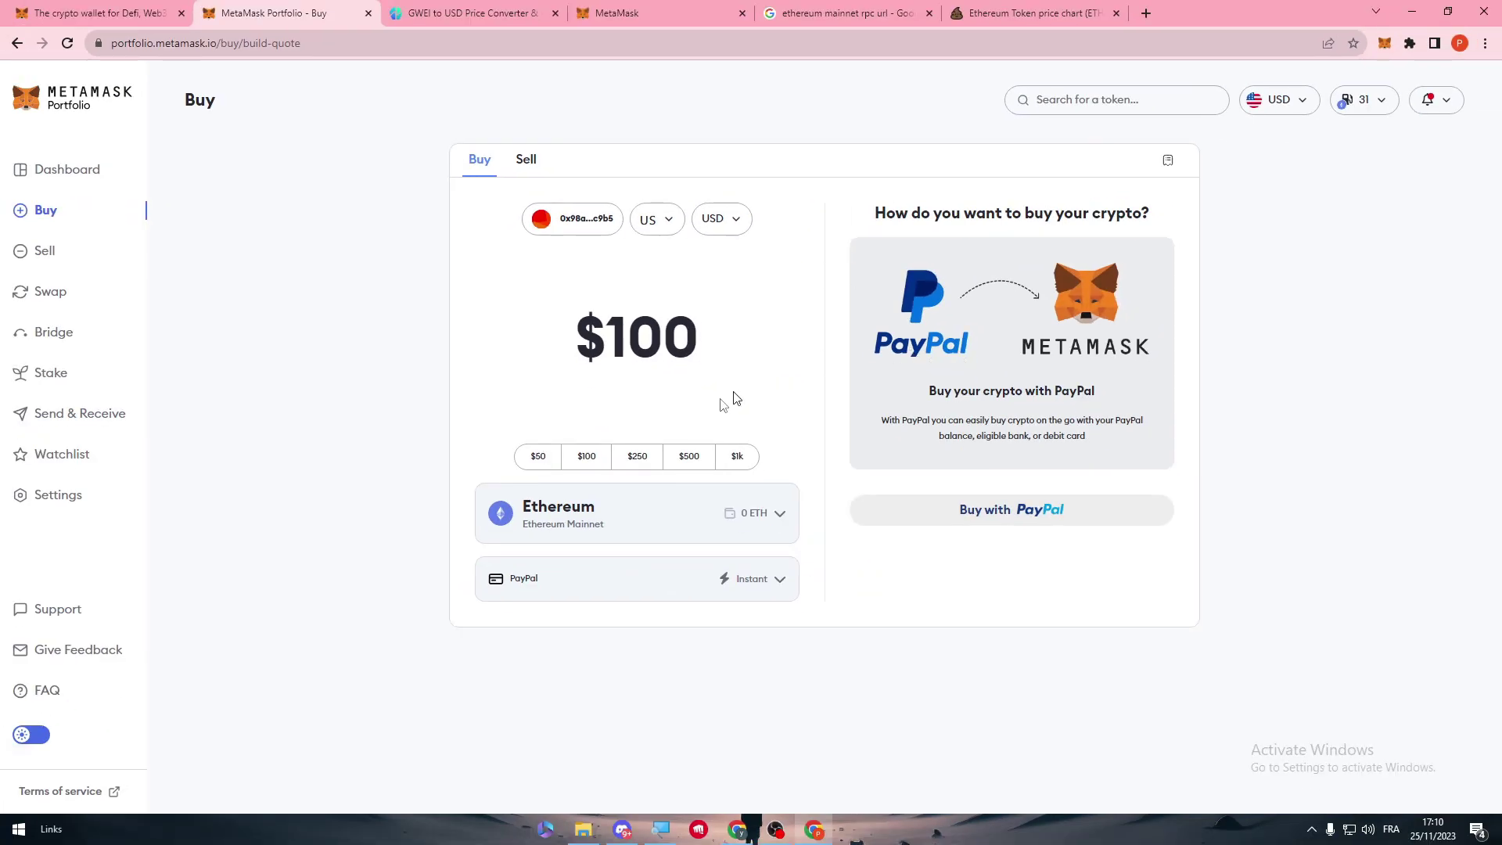
{"action": "left_click_drag", "start_coordinate": [920, 368], "coordinate": [791, 339]}
{"action": "left_click", "coordinate": [791, 338]}
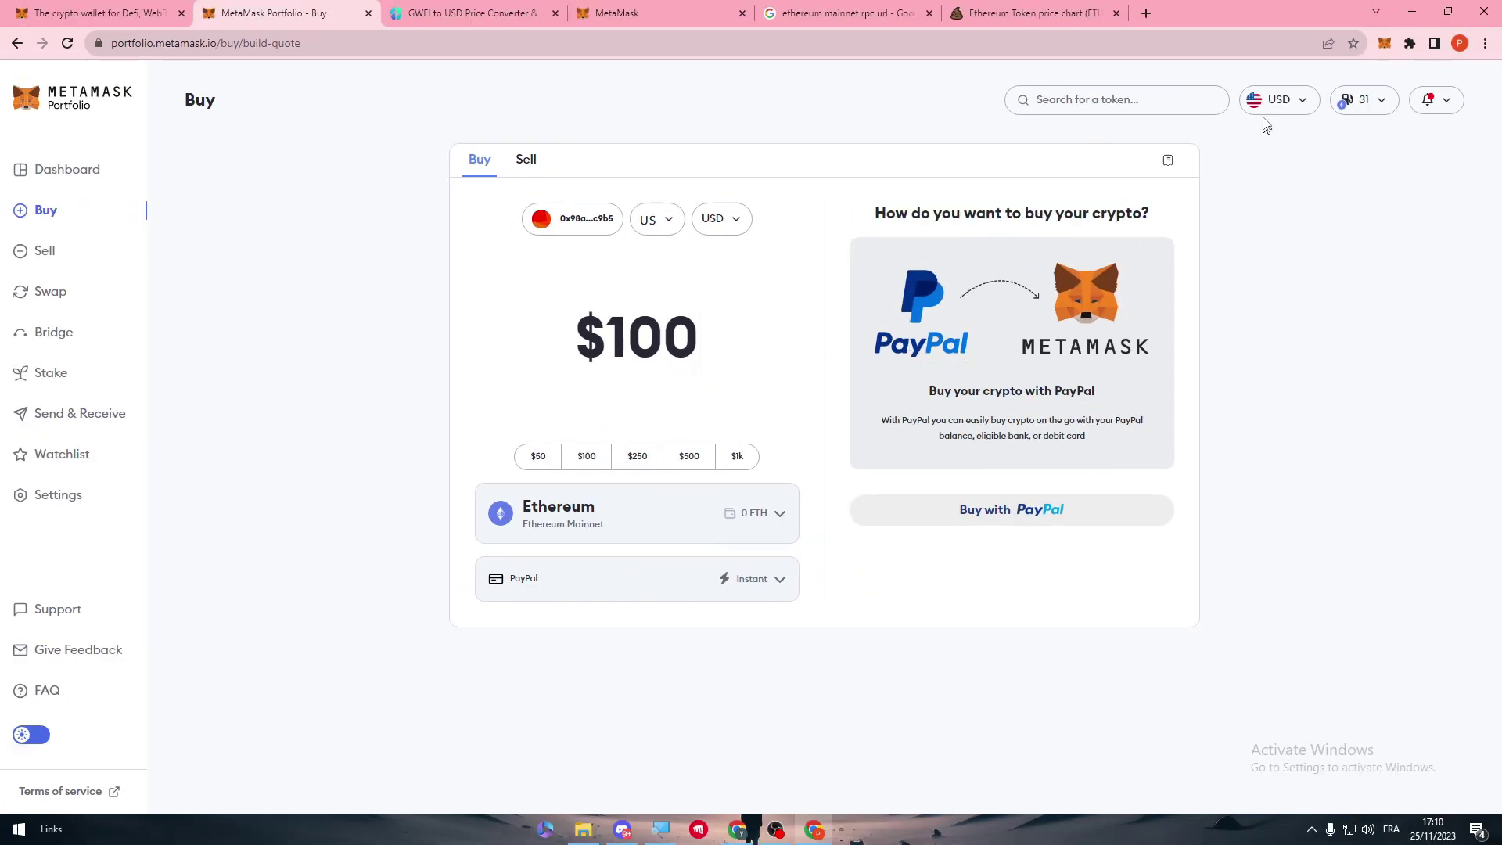